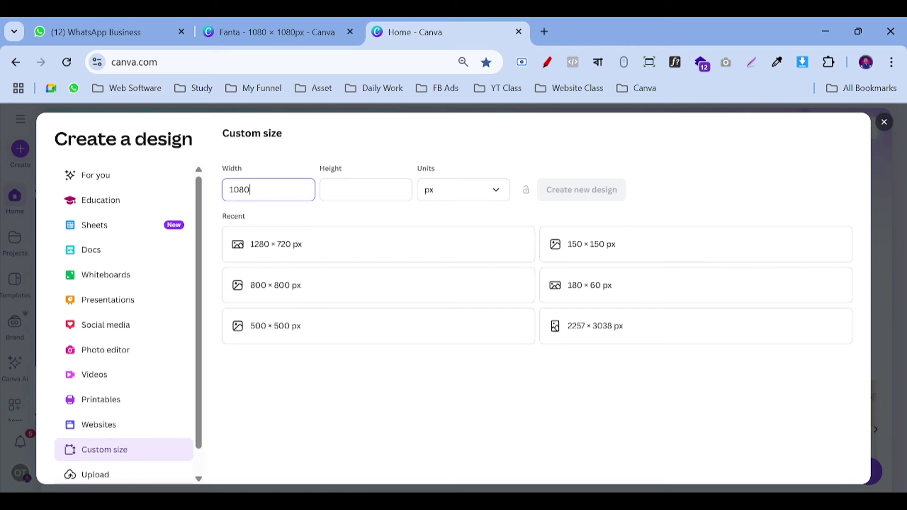
Set the custom size design's height to 1080 px.
{"action": "left_click", "coordinate": [365, 189]}
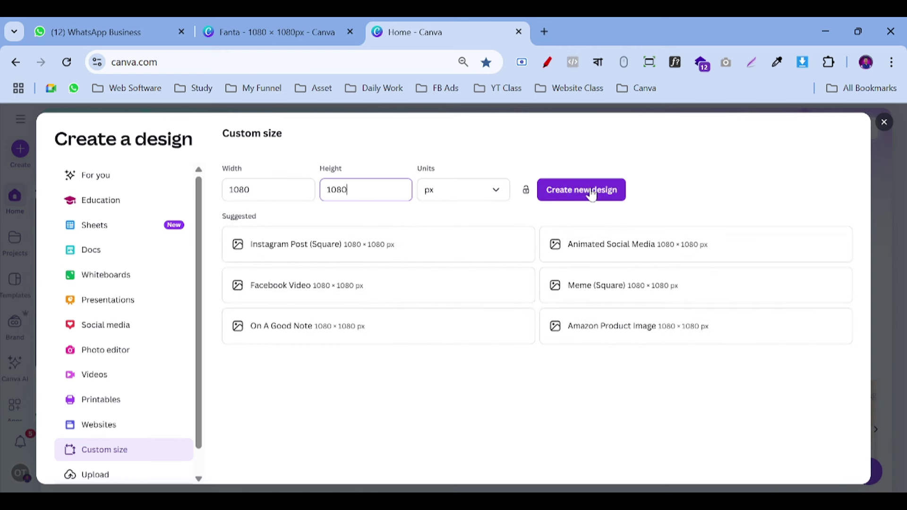
Switch to the open Fanta design and examine the orange mango poster on page 1 and the blank page 2.
{"action": "left_click", "coordinate": [272, 31]}
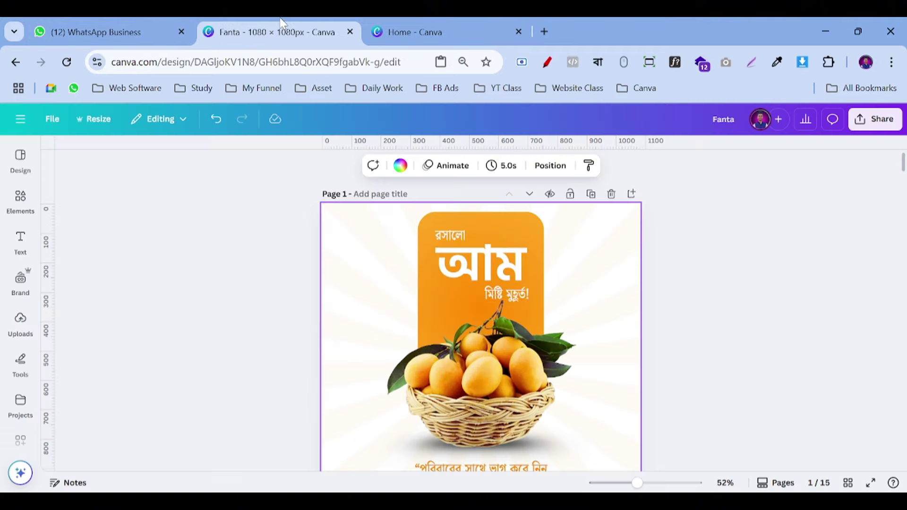
{"action": "scroll", "coordinate": [775, 297], "scroll_direction": "down", "scroll_amount": 7}
{"action": "scroll", "coordinate": [667, 326], "scroll_direction": "up", "scroll_amount": 1}
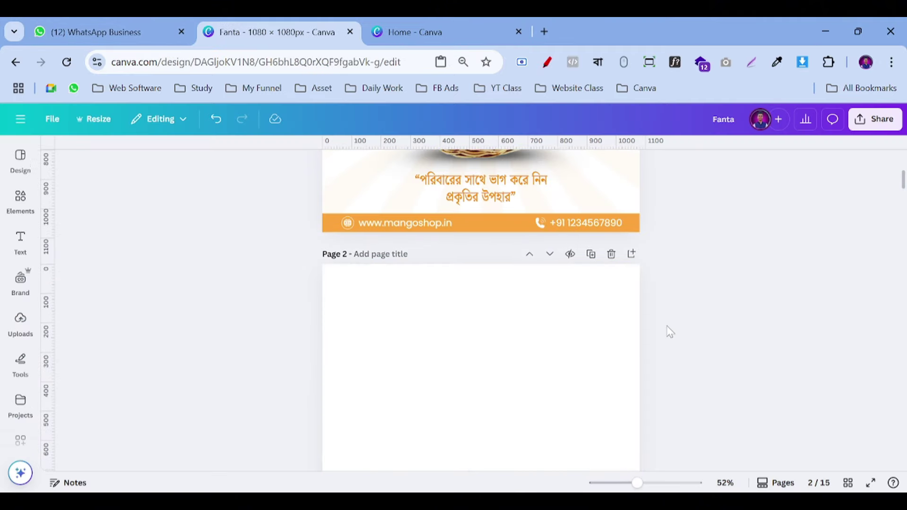
{"action": "scroll", "coordinate": [496, 372], "scroll_direction": "down", "scroll_amount": 1}
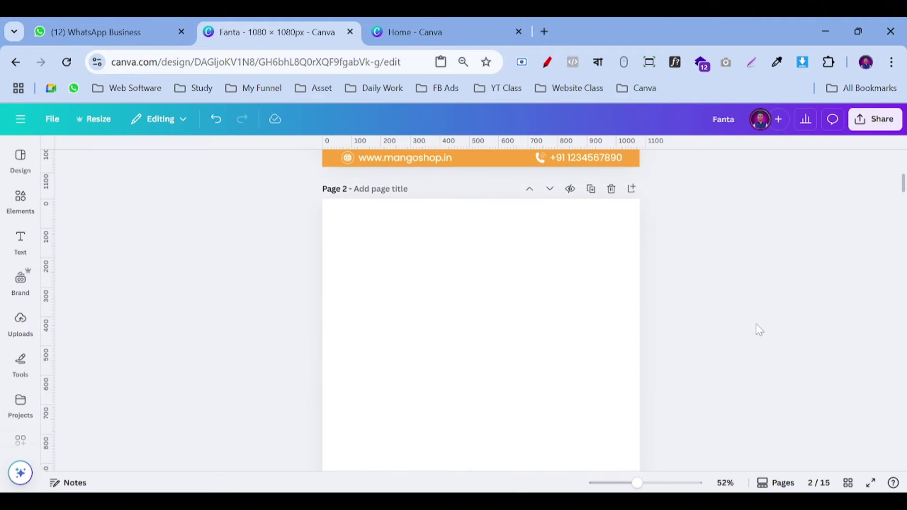
{"action": "scroll", "coordinate": [696, 340], "scroll_direction": "up", "scroll_amount": 7}
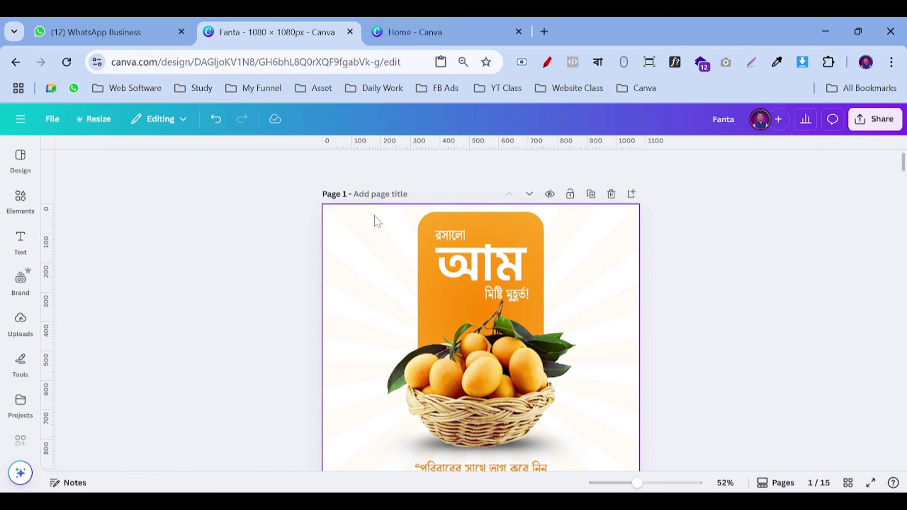
{"action": "scroll", "coordinate": [543, 273], "scroll_direction": "down", "scroll_amount": 3}
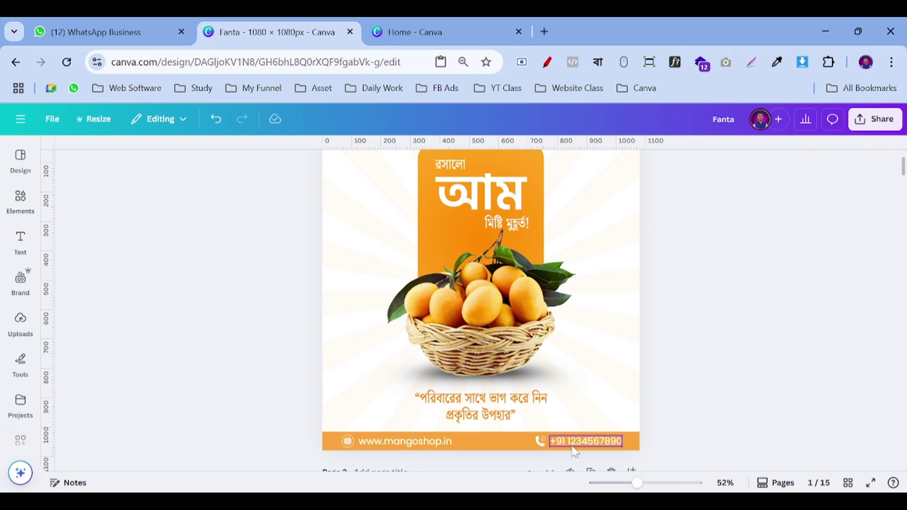
{"action": "scroll", "coordinate": [690, 321], "scroll_direction": "up", "scroll_amount": 3}
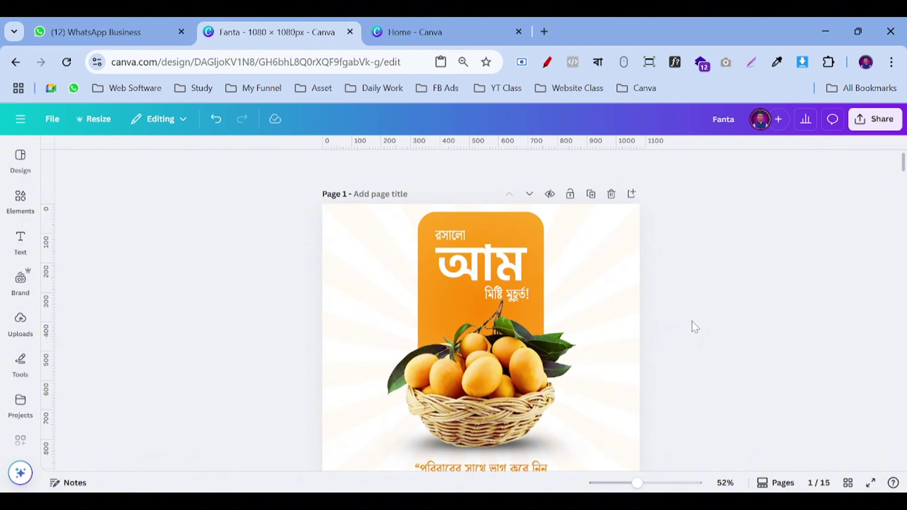
{"action": "scroll", "coordinate": [694, 326], "scroll_direction": "down", "scroll_amount": 3}
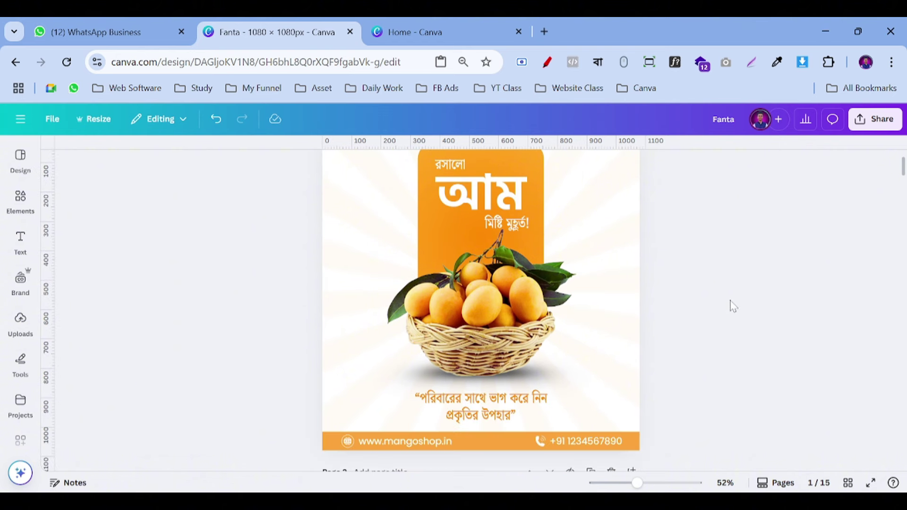
{"action": "scroll", "coordinate": [733, 306], "scroll_direction": "down", "scroll_amount": 10}
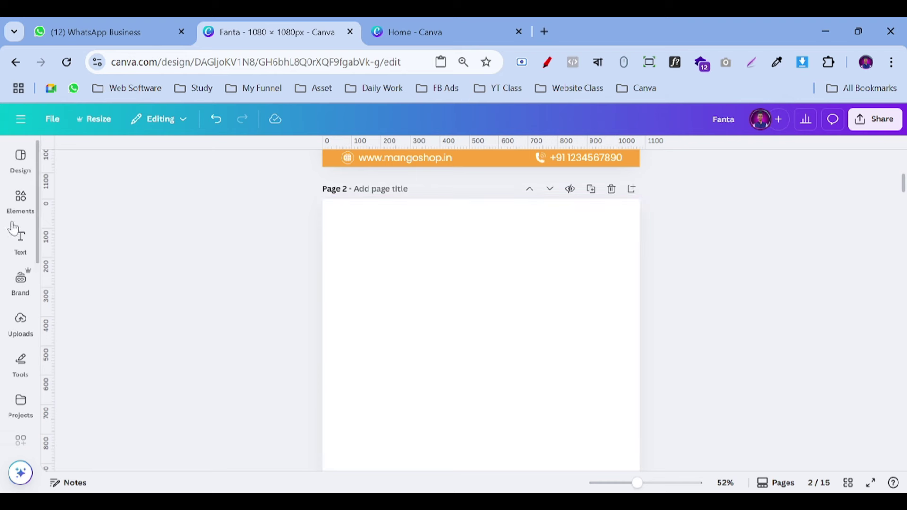
Examine the green mango poster on page 3 and compare it with the orange poster on page 1.
{"action": "left_click", "coordinate": [15, 214]}
{"action": "left_click", "coordinate": [433, 269]}
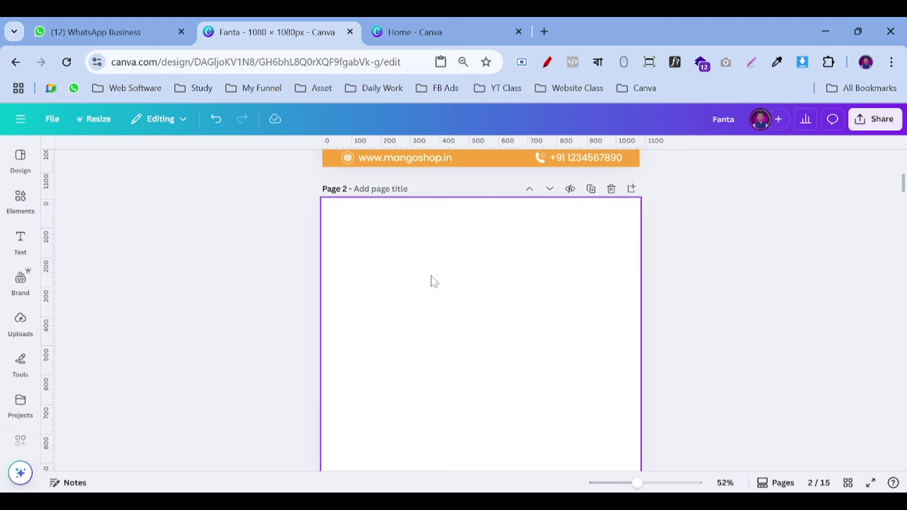
{"action": "scroll", "coordinate": [432, 280], "scroll_direction": "down", "scroll_amount": 6}
{"action": "scroll", "coordinate": [513, 309], "scroll_direction": "up", "scroll_amount": 6}
{"action": "scroll", "coordinate": [512, 310], "scroll_direction": "down", "scroll_amount": 6}
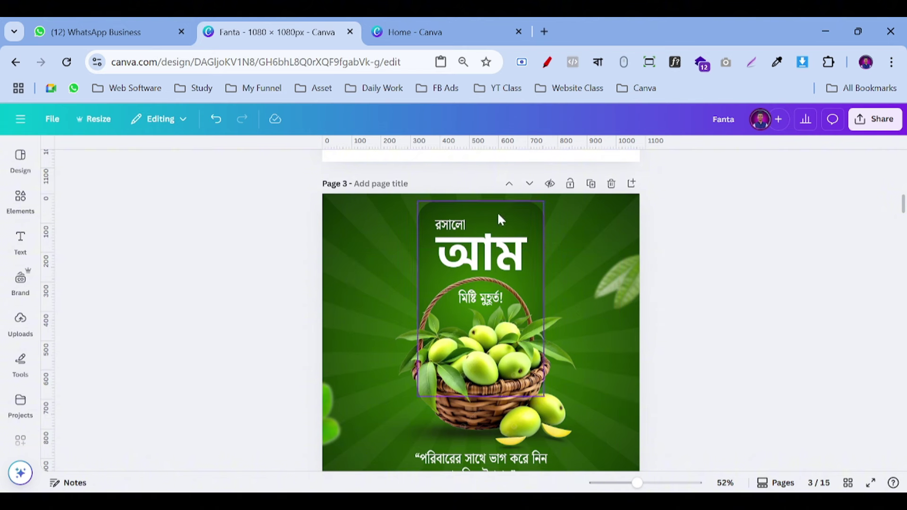
{"action": "scroll", "coordinate": [668, 308], "scroll_direction": "down", "scroll_amount": 2}
{"action": "scroll", "coordinate": [395, 308], "scroll_direction": "up", "scroll_amount": 3}
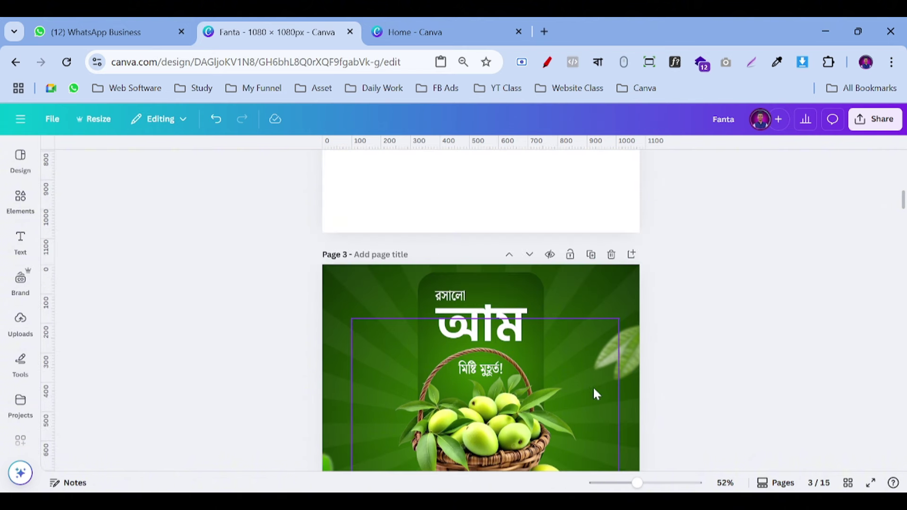
{"action": "scroll", "coordinate": [497, 345], "scroll_direction": "down", "scroll_amount": 1}
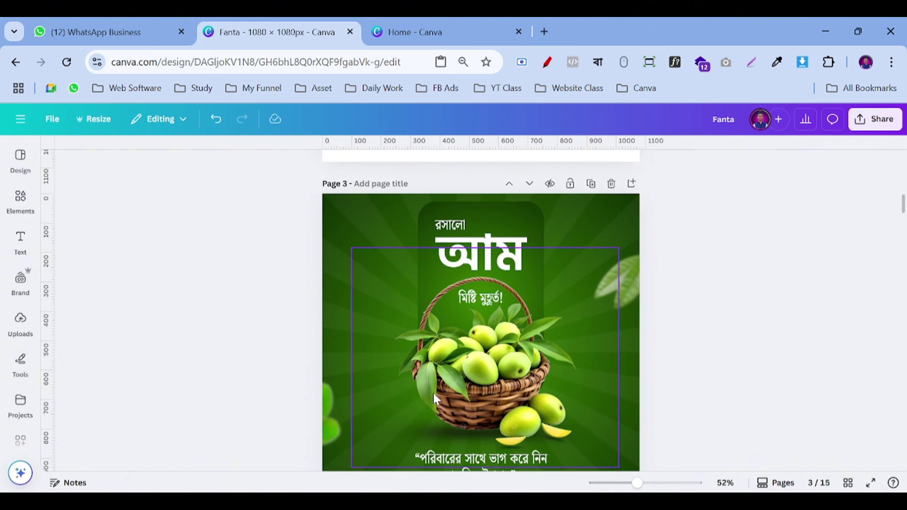
{"action": "scroll", "coordinate": [713, 343], "scroll_direction": "down", "scroll_amount": 2}
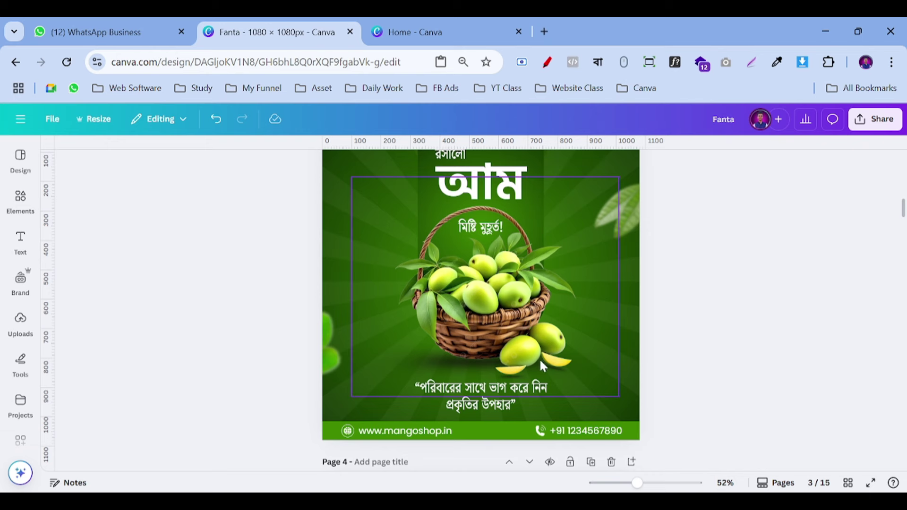
{"action": "scroll", "coordinate": [714, 361], "scroll_direction": "up", "scroll_amount": 15}
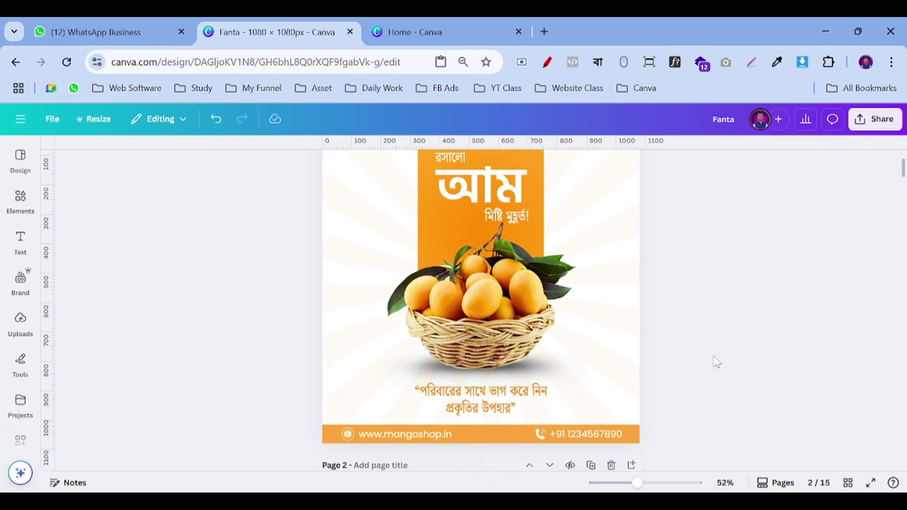
{"action": "scroll", "coordinate": [826, 290], "scroll_direction": "down", "scroll_amount": 6}
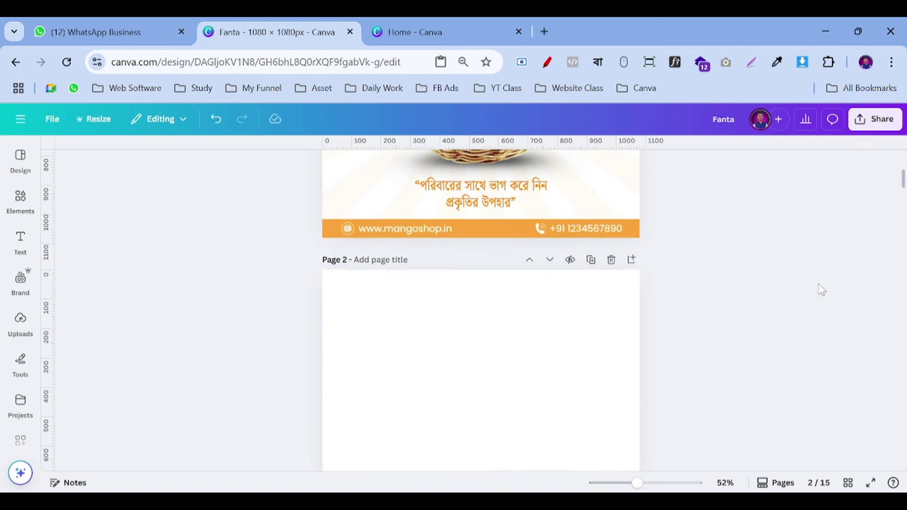
{"action": "scroll", "coordinate": [694, 326], "scroll_direction": "down", "scroll_amount": 2}
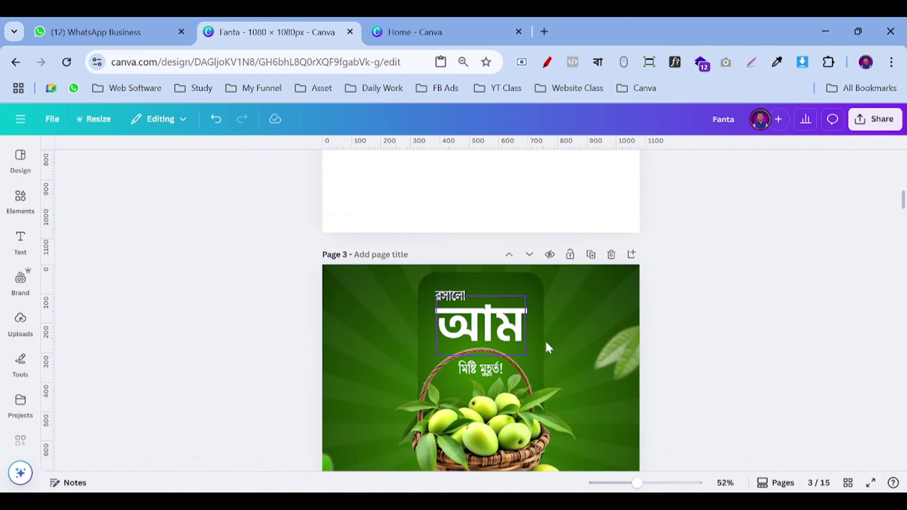
{"action": "scroll", "coordinate": [700, 336], "scroll_direction": "up", "scroll_amount": 2}
{"action": "scroll", "coordinate": [700, 336], "scroll_direction": "down", "scroll_amount": 2}
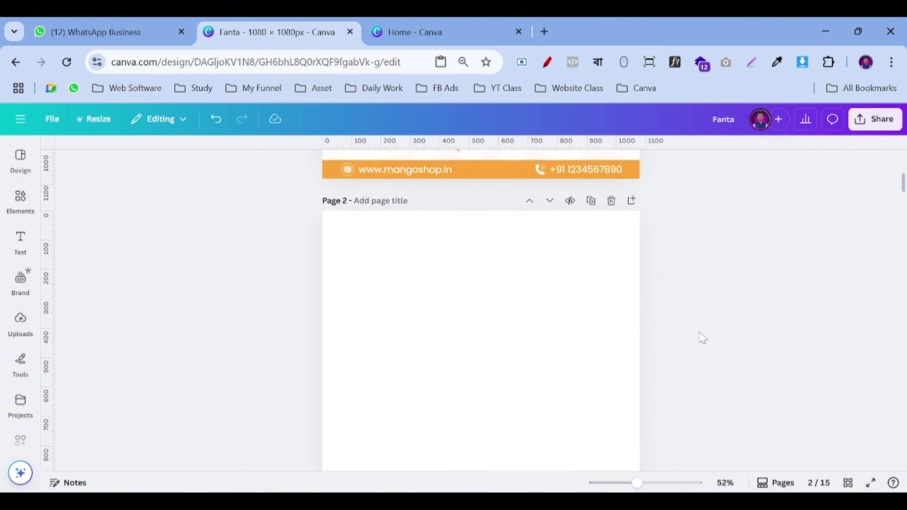
{"action": "scroll", "coordinate": [298, 301], "scroll_direction": "up", "scroll_amount": 5}
Search the elements for "parttern background" and browse all the graphics results with blank page 2 in view.
{"action": "left_click", "coordinate": [20, 202]}
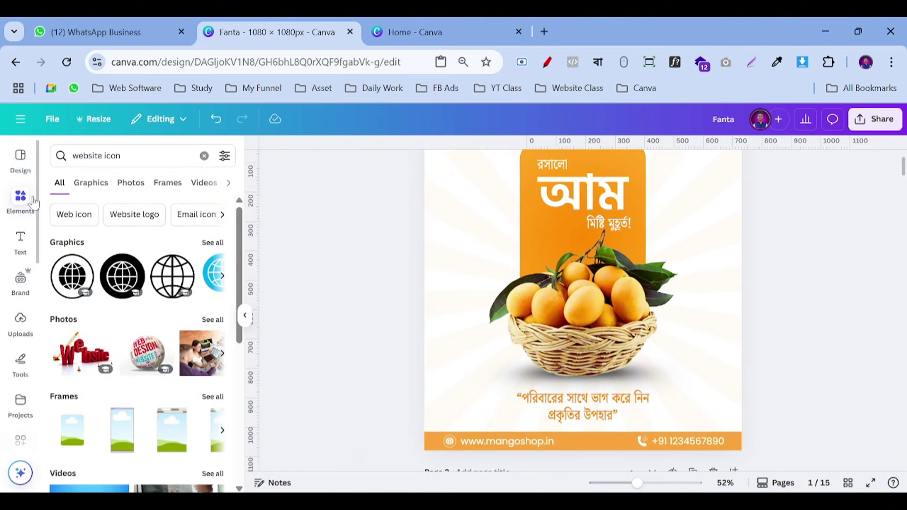
{"action": "left_click", "coordinate": [203, 156]}
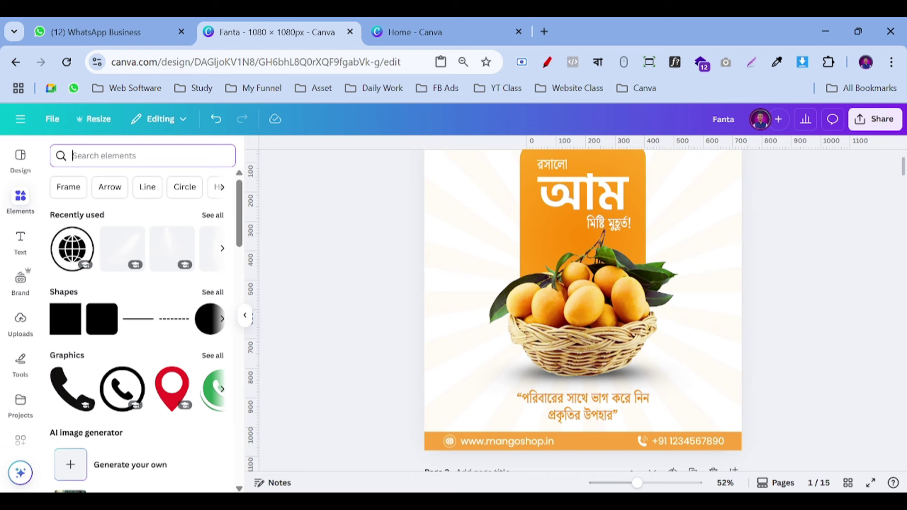
{"action": "type", "text": "partt"}
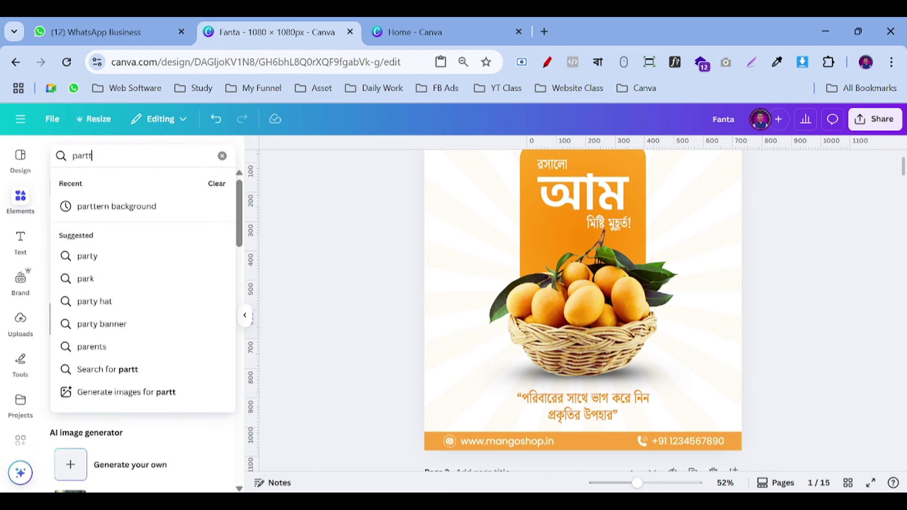
{"action": "type", "text": "ern back"}
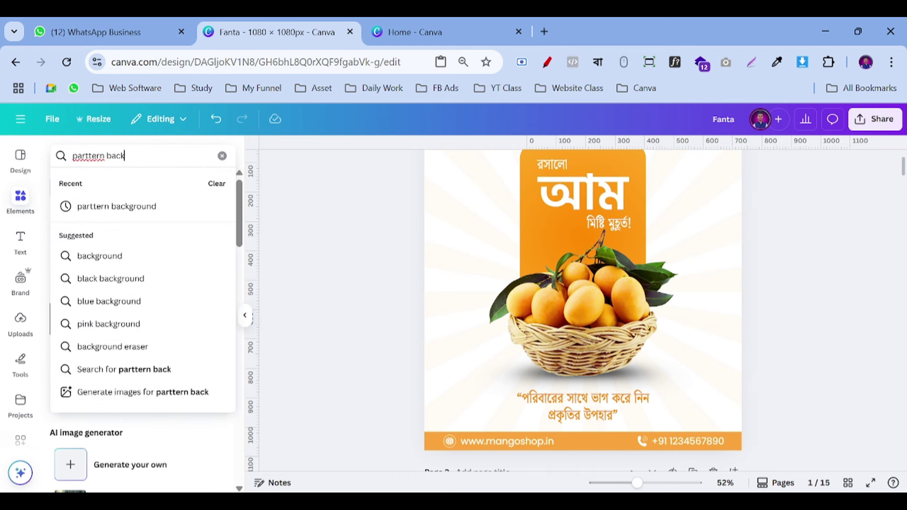
{"action": "type", "text": "g"}
{"action": "key", "text": "Down"}
{"action": "key", "text": "Return"}
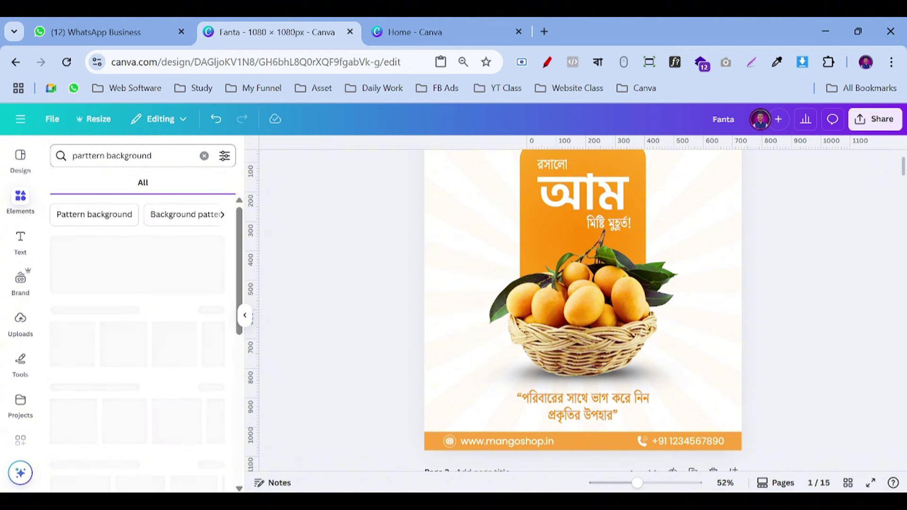
{"action": "scroll", "coordinate": [378, 242], "scroll_direction": "down", "scroll_amount": 3}
{"action": "scroll", "coordinate": [378, 243], "scroll_direction": "down", "scroll_amount": 3}
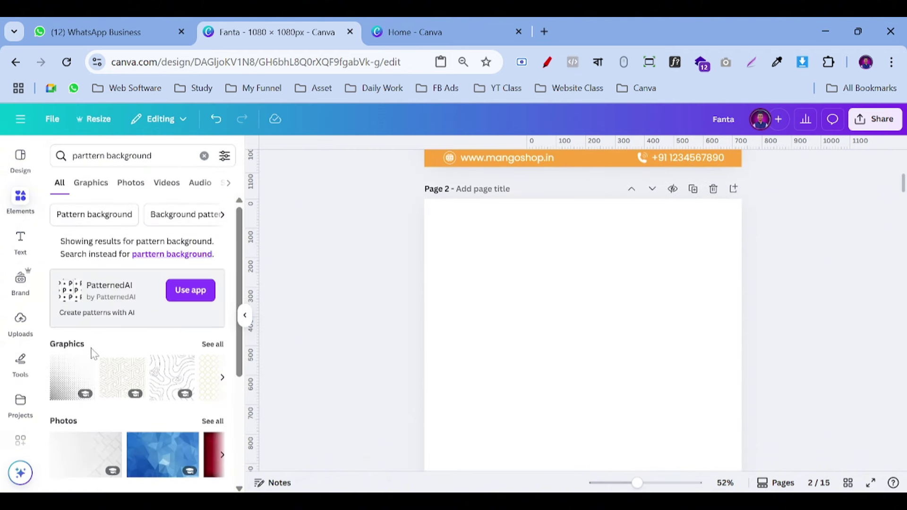
{"action": "left_click", "coordinate": [210, 347]}
{"action": "scroll", "coordinate": [139, 312], "scroll_direction": "down", "scroll_amount": 5}
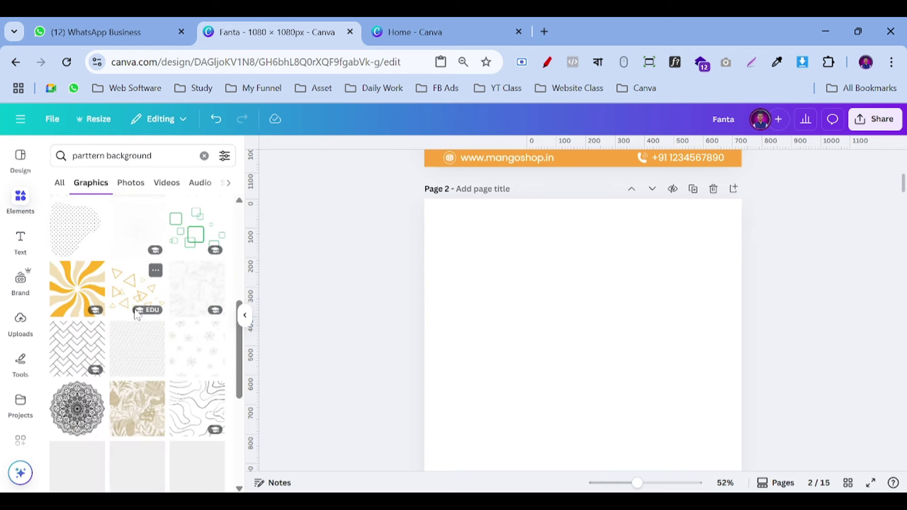
Replace a trial orange swirl graphic on page 2 with the light orange sun rays graphic from its Magic Recommendations.
{"action": "left_click", "coordinate": [79, 303]}
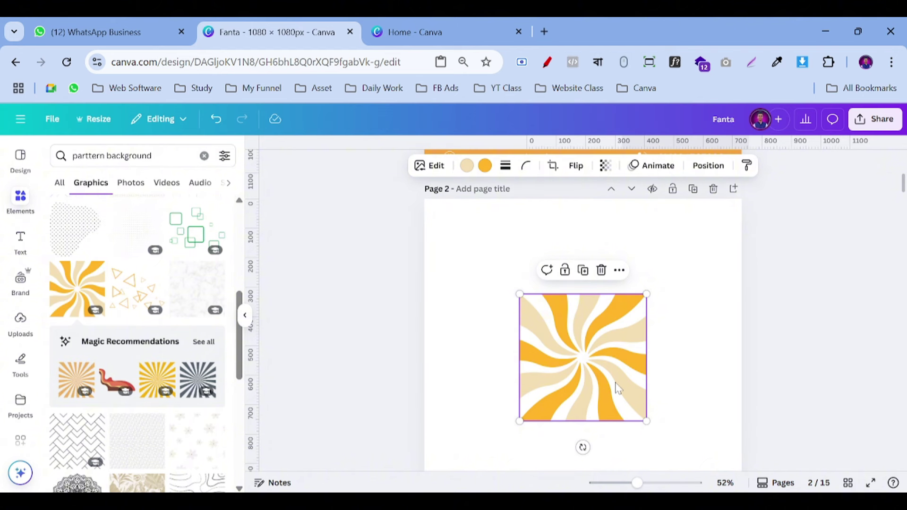
{"action": "key", "text": "Delete"}
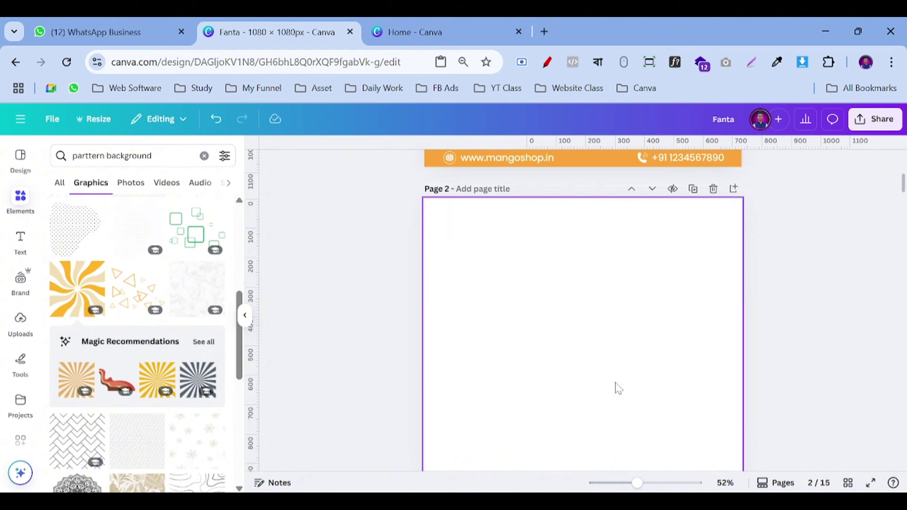
{"action": "left_click", "coordinate": [71, 385]}
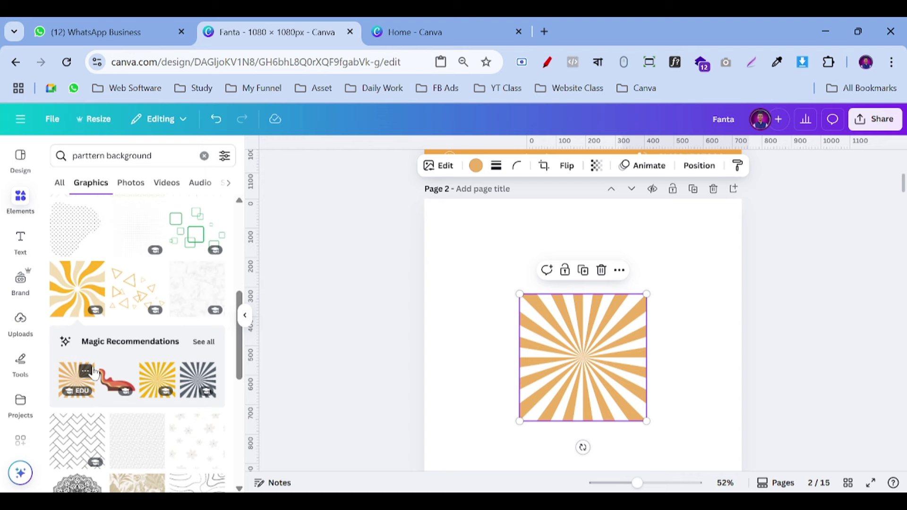
Examine the sun rays graphic's details and browse the full set of Magic Recommendations.
{"action": "left_click", "coordinate": [86, 372]}
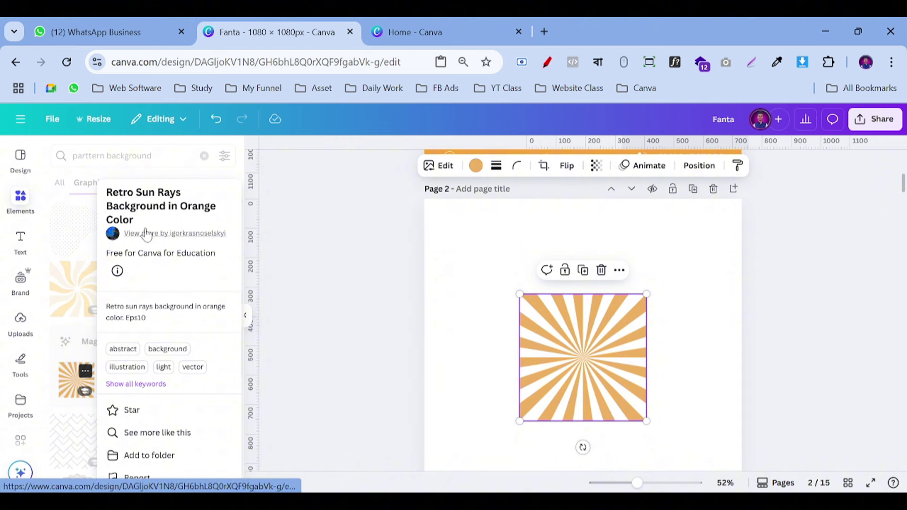
{"action": "left_click", "coordinate": [374, 347]}
{"action": "left_click", "coordinate": [373, 346]}
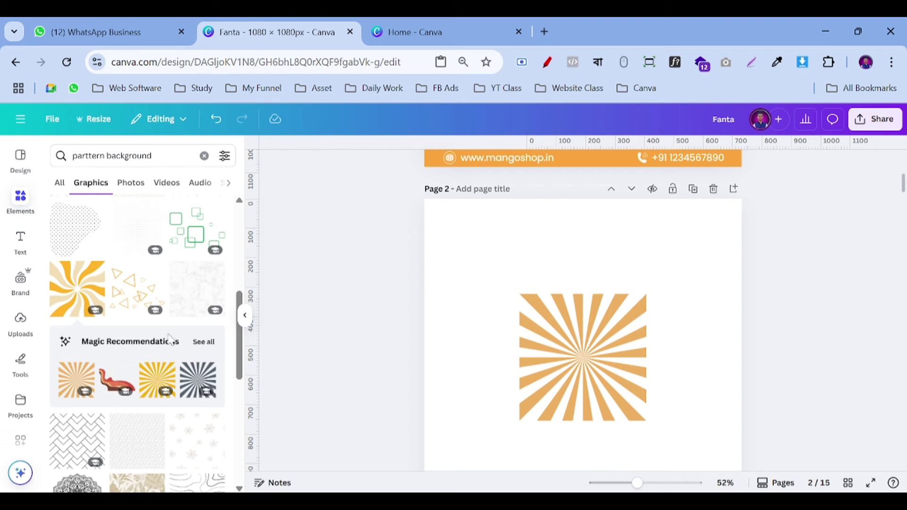
{"action": "left_click", "coordinate": [200, 347]}
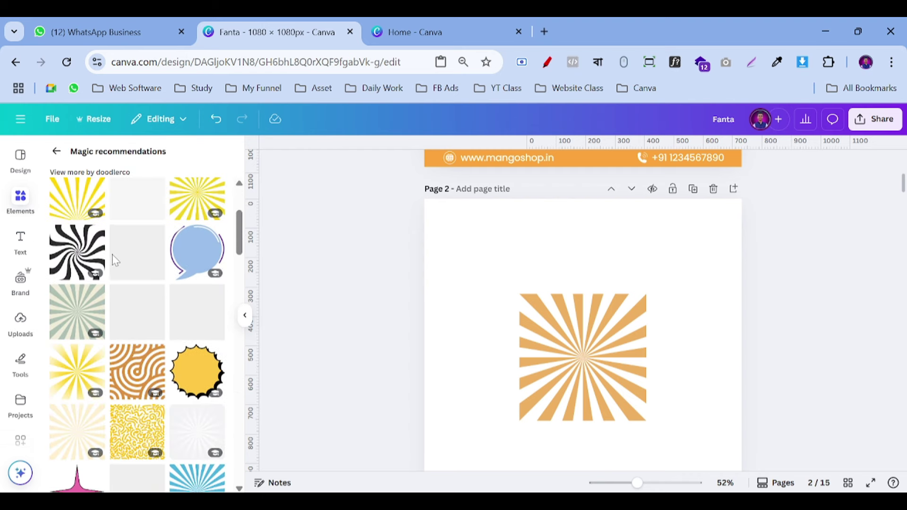
{"action": "scroll", "coordinate": [156, 265], "scroll_direction": "up", "scroll_amount": 3}
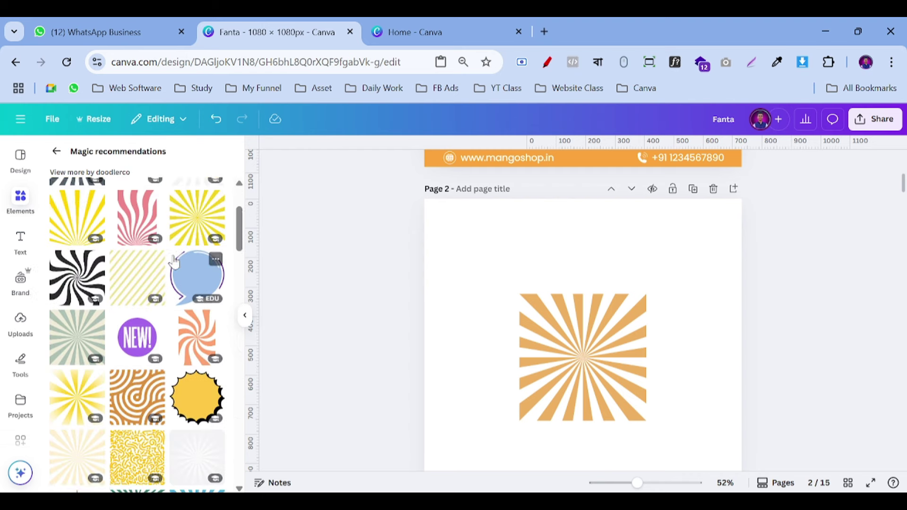
{"action": "left_click", "coordinate": [65, 154]}
Enlarge the orange sun rays graphic so it fills the whole of page 2.
{"action": "left_click", "coordinate": [601, 355]}
{"action": "left_click_drag", "start_coordinate": [602, 354], "coordinate": [744, 440]}
{"action": "scroll", "coordinate": [570, 240], "scroll_direction": "down", "scroll_amount": 3}
{"action": "scroll", "coordinate": [570, 240], "scroll_direction": "up", "scroll_amount": 3}
{"action": "scroll", "coordinate": [757, 385], "scroll_direction": "up", "scroll_amount": 3}
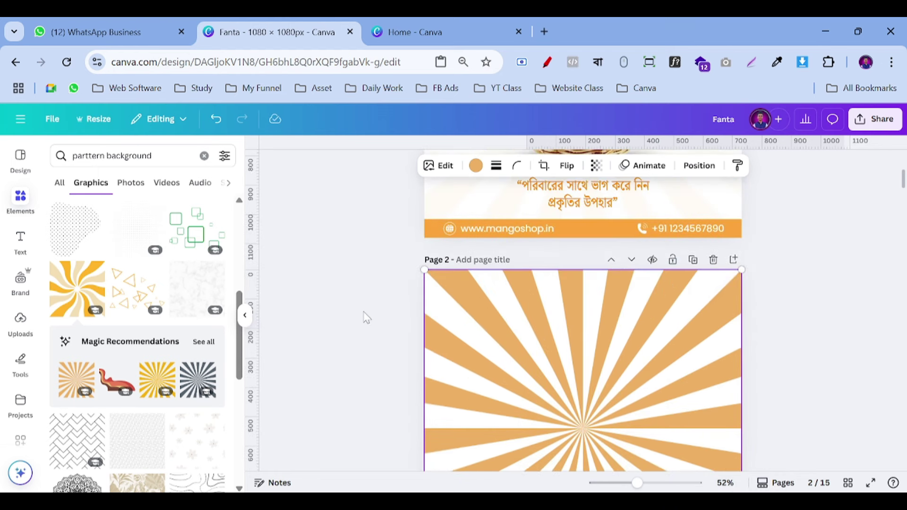
Recolor the sun rays graphic on page 2 from orange to a very pale cream-orange.
{"action": "left_click", "coordinate": [469, 320]}
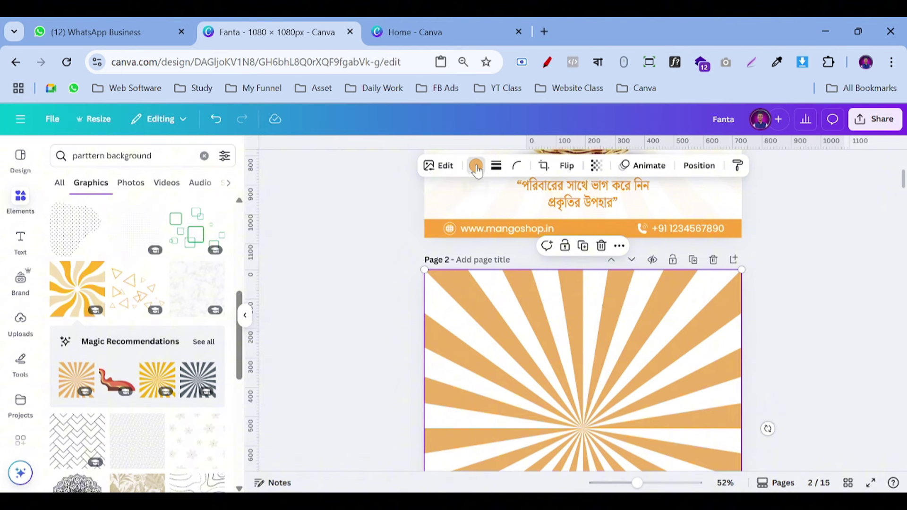
{"action": "left_click", "coordinate": [476, 166]}
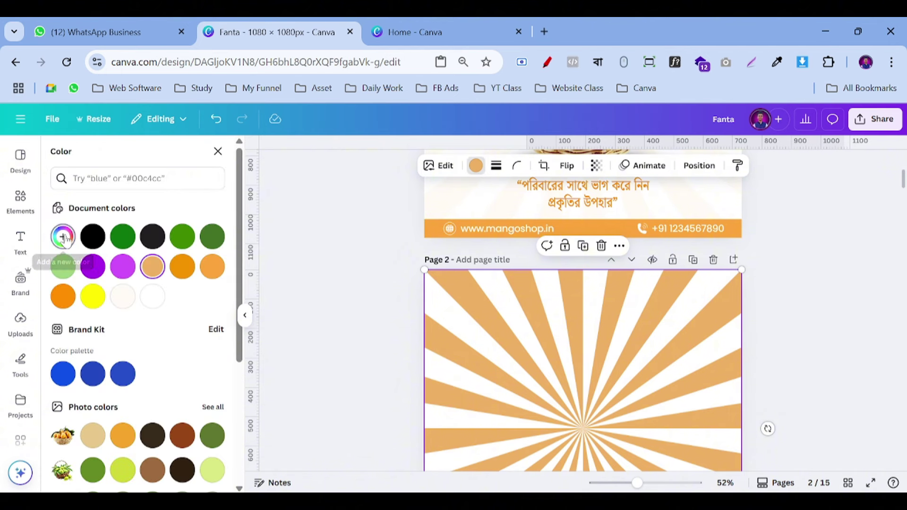
{"action": "left_click", "coordinate": [63, 236]}
{"action": "left_click", "coordinate": [96, 268]}
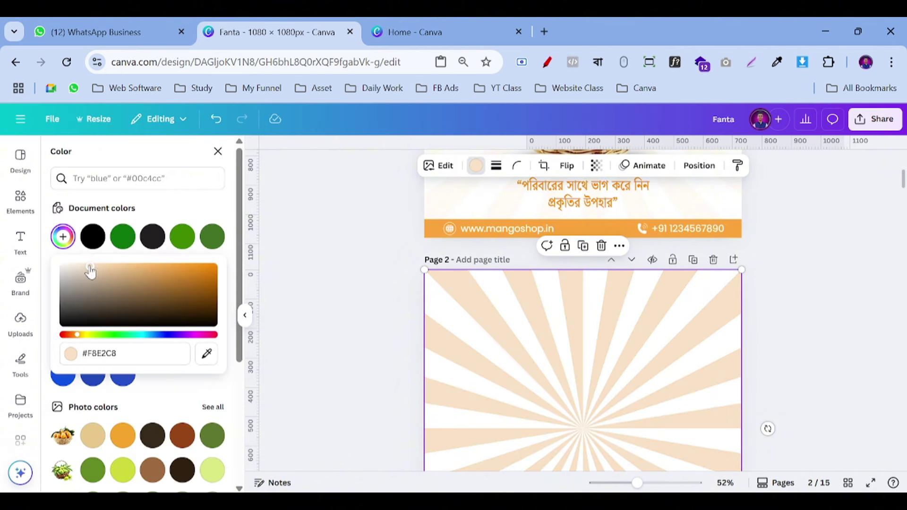
{"action": "left_click_drag", "start_coordinate": [86, 267], "coordinate": [72, 266]}
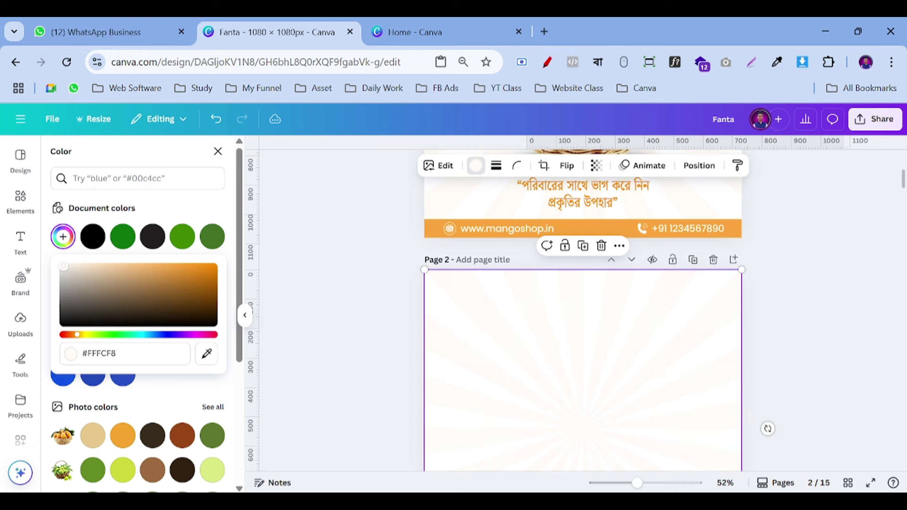
{"action": "left_click", "coordinate": [74, 266]}
{"action": "left_click", "coordinate": [336, 299]}
Lower the transparency value of the sun rays graphic on page 2 to 45.
{"action": "scroll", "coordinate": [336, 299], "scroll_direction": "up", "scroll_amount": 5}
{"action": "scroll", "coordinate": [670, 290], "scroll_direction": "down", "scroll_amount": 6}
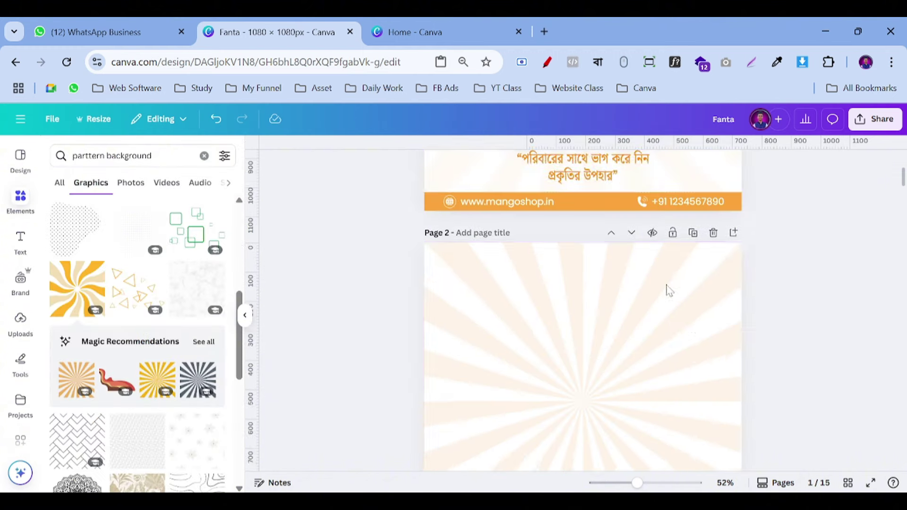
{"action": "scroll", "coordinate": [670, 290], "scroll_direction": "down", "scroll_amount": 4}
{"action": "scroll", "coordinate": [660, 334], "scroll_direction": "up", "scroll_amount": 7}
{"action": "scroll", "coordinate": [661, 335], "scroll_direction": "down", "scroll_amount": 3}
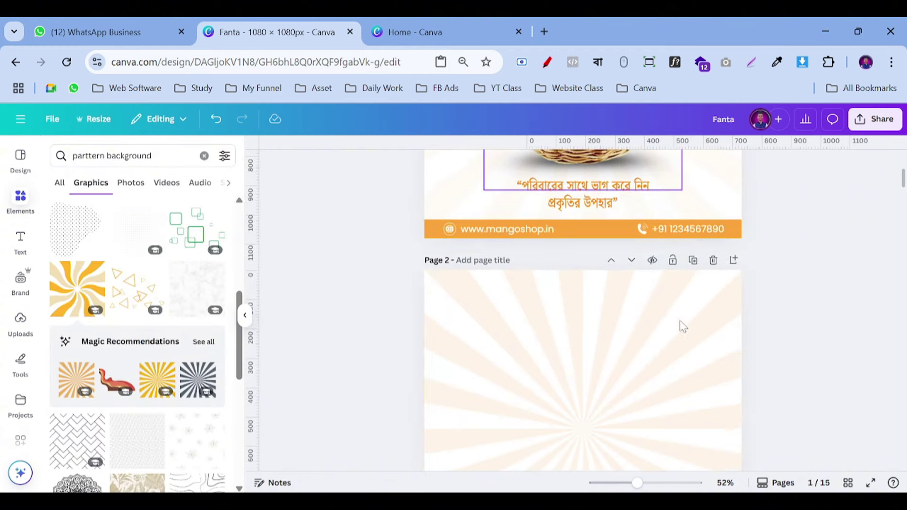
{"action": "left_click", "coordinate": [592, 352]}
{"action": "left_click", "coordinate": [595, 164]}
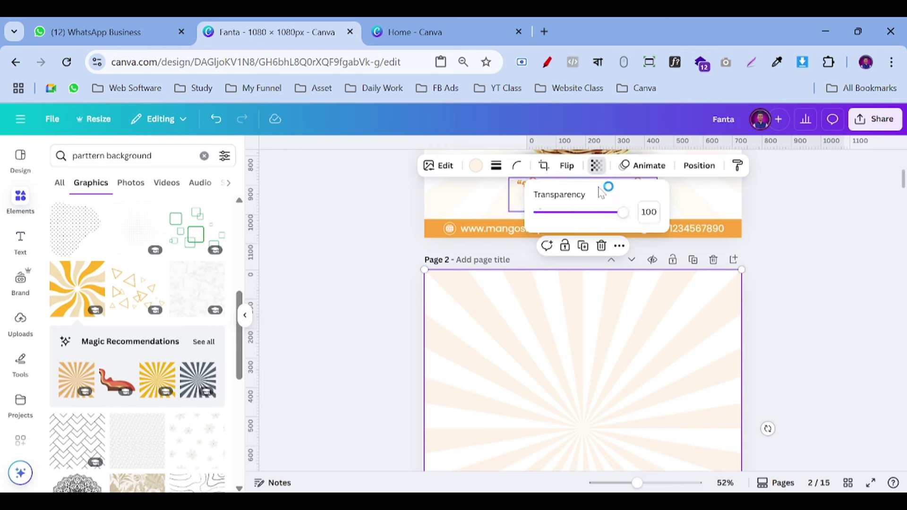
{"action": "left_click_drag", "start_coordinate": [623, 212], "coordinate": [577, 215]}
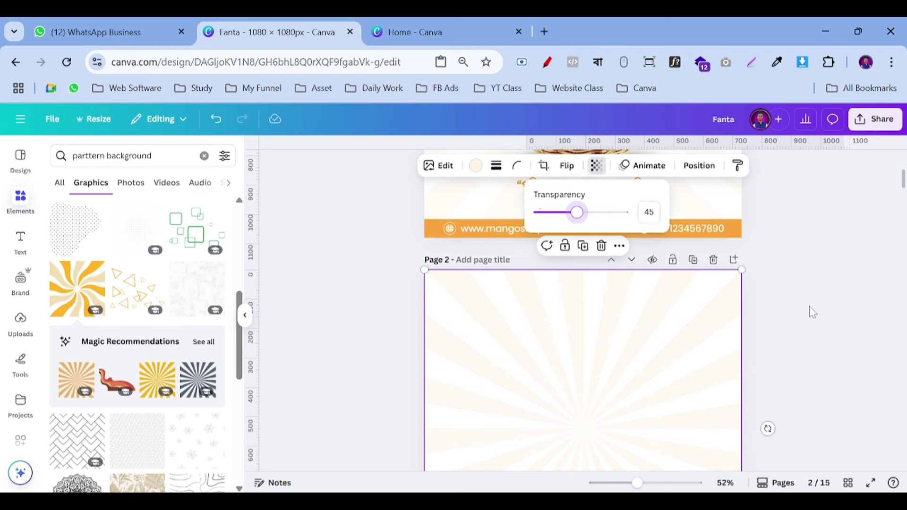
{"action": "left_click", "coordinate": [830, 268]}
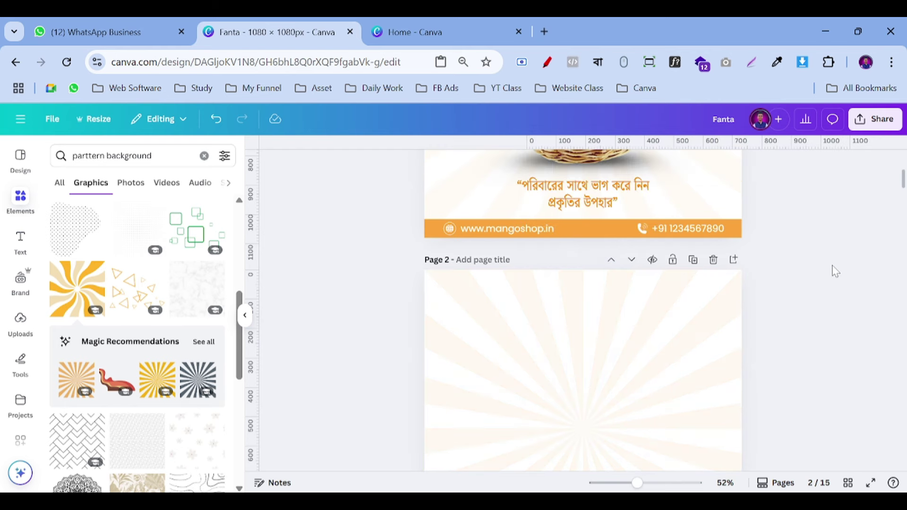
Search all elements for "shapes" and add a plain square to page 2.
{"action": "scroll", "coordinate": [835, 271], "scroll_direction": "down", "scroll_amount": 5}
{"action": "scroll", "coordinate": [835, 272], "scroll_direction": "up", "scroll_amount": 8}
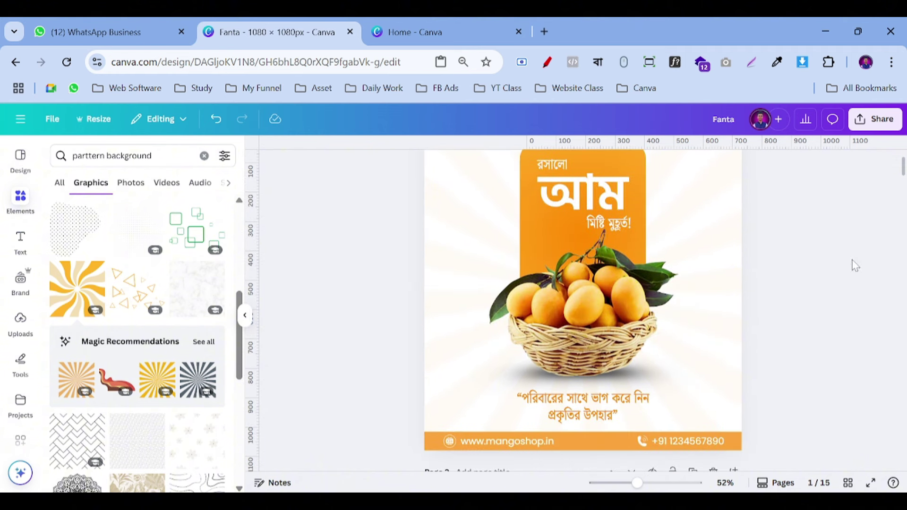
{"action": "scroll", "coordinate": [855, 265], "scroll_direction": "up", "scroll_amount": 2}
{"action": "scroll", "coordinate": [844, 286], "scroll_direction": "down", "scroll_amount": 5}
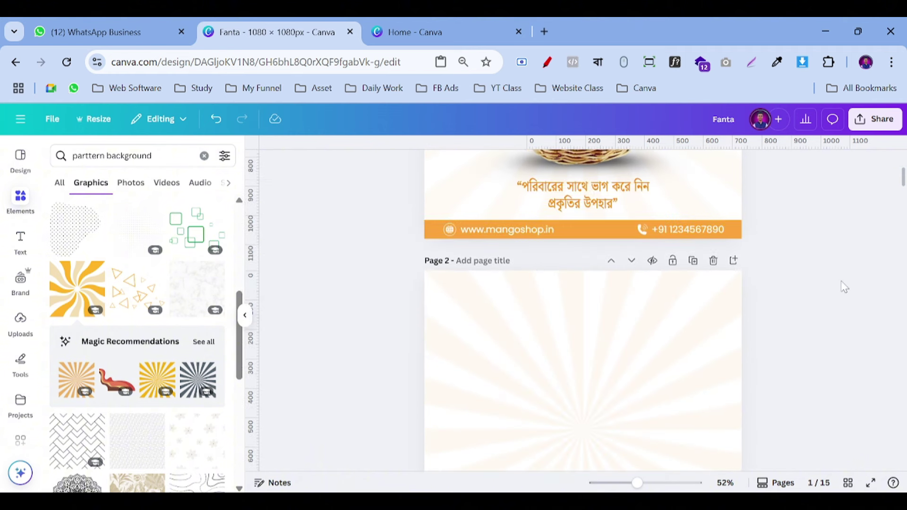
{"action": "scroll", "coordinate": [844, 286], "scroll_direction": "down", "scroll_amount": 3}
{"action": "left_click", "coordinate": [99, 156]}
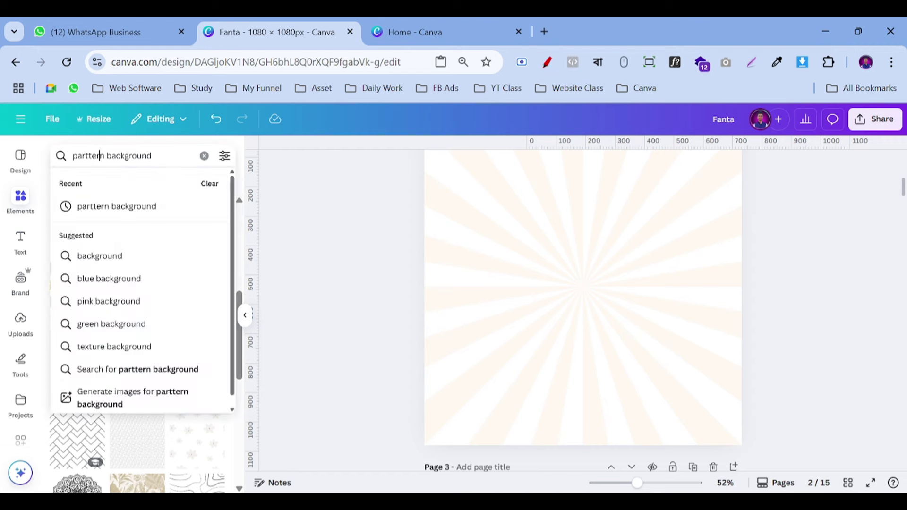
{"action": "triple_click", "coordinate": [108, 156]}
{"action": "type", "text": "shapes"}
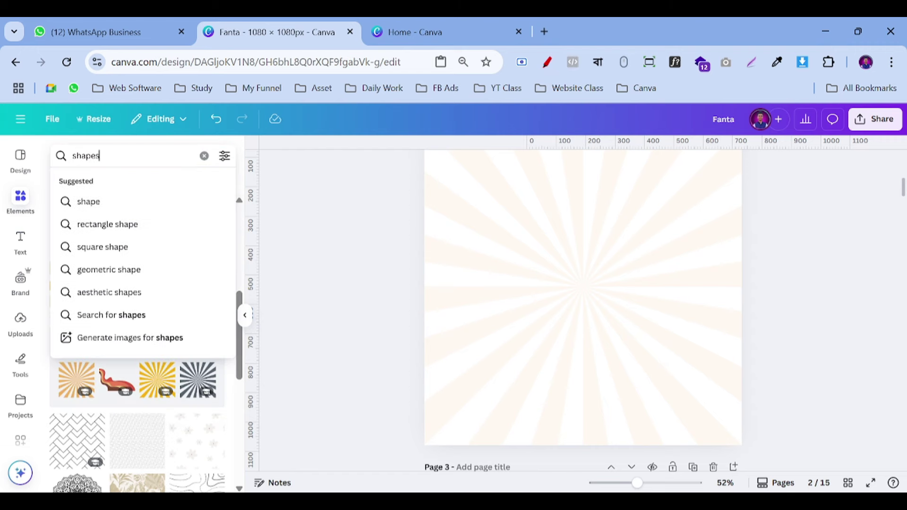
{"action": "key", "text": "Return"}
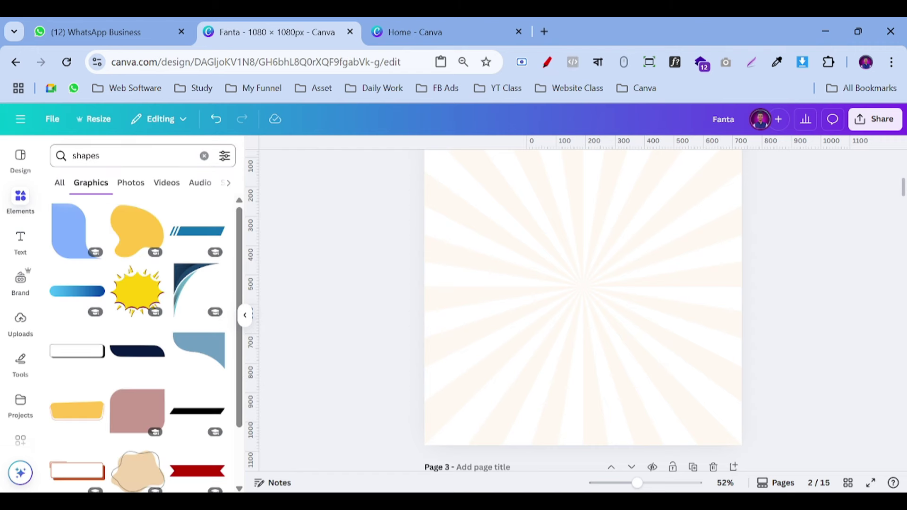
{"action": "left_click", "coordinate": [58, 187]}
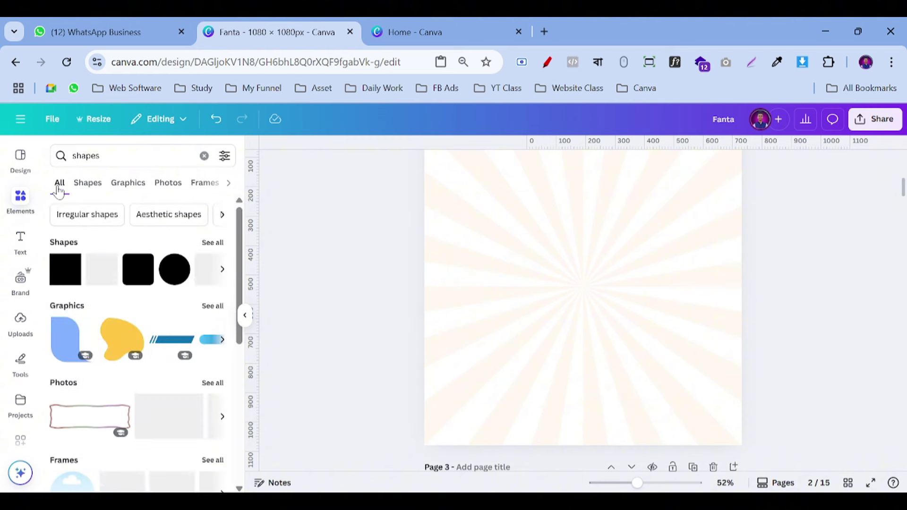
{"action": "left_click", "coordinate": [56, 278]}
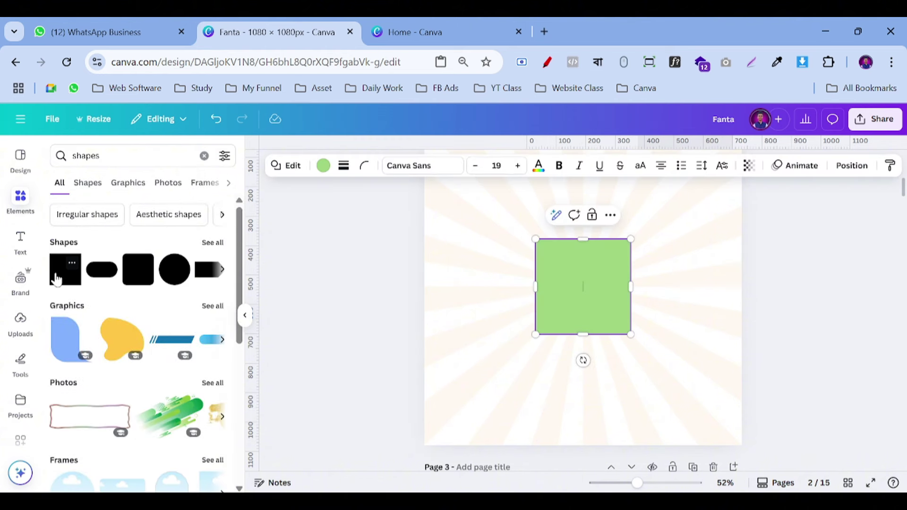
{"action": "left_click", "coordinate": [768, 285]}
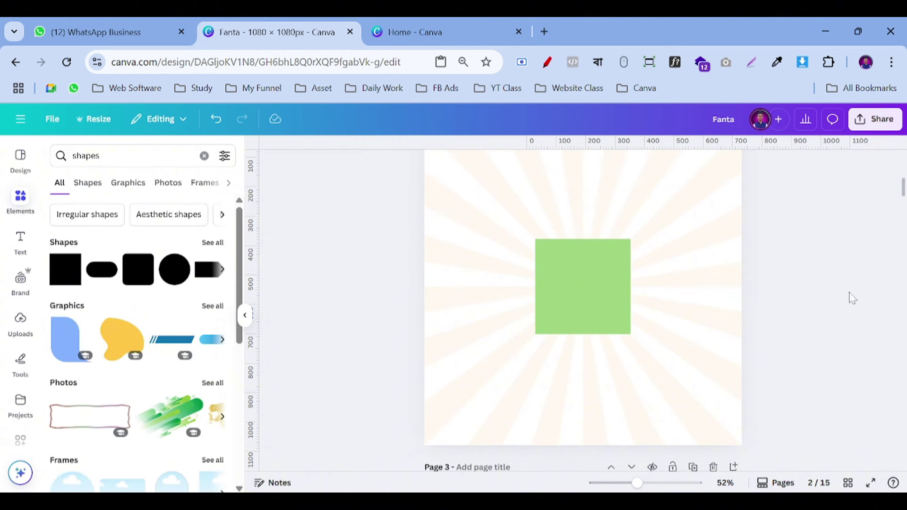
Move the green square near the top of page 2, stretch it into a tall rectangle about 400 by 660 px, and center it horizontally.
{"action": "scroll", "coordinate": [846, 300], "scroll_direction": "up", "scroll_amount": 3}
{"action": "scroll", "coordinate": [844, 301], "scroll_direction": "down", "scroll_amount": 2}
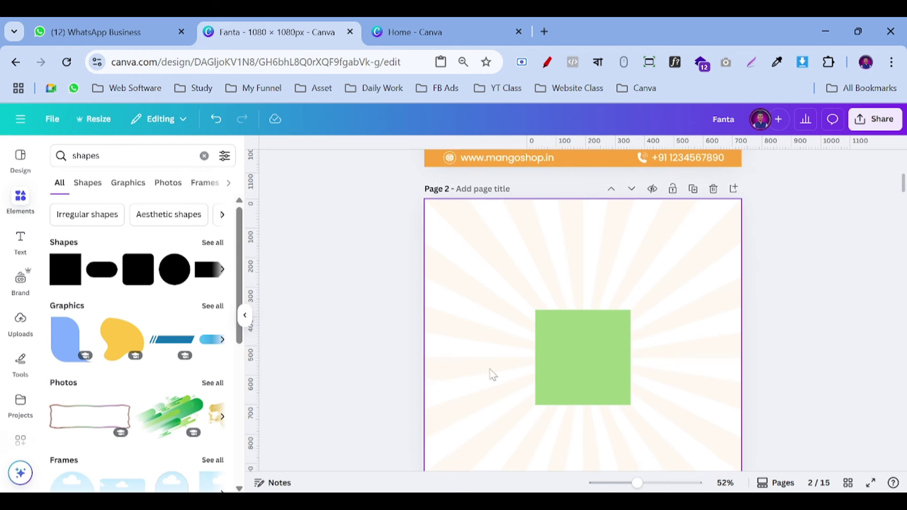
{"action": "left_click_drag", "start_coordinate": [549, 357], "coordinate": [558, 274]}
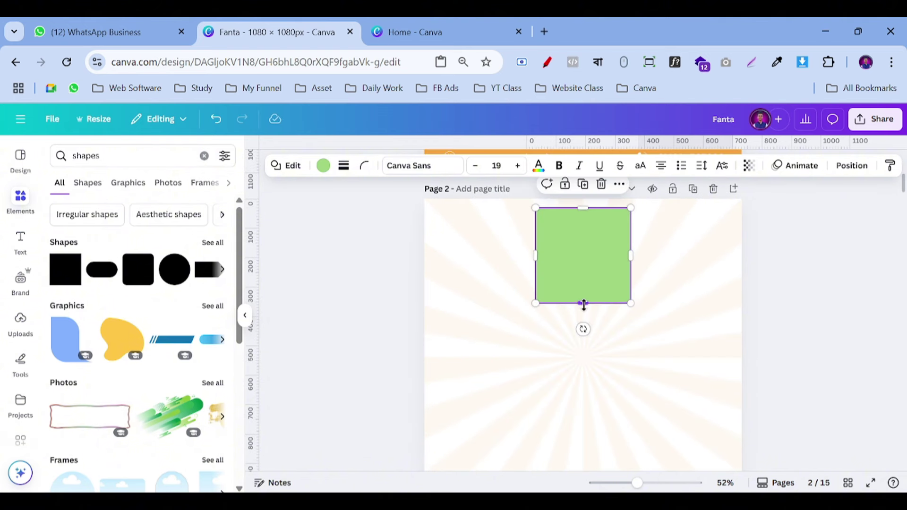
{"action": "left_click_drag", "start_coordinate": [584, 305], "coordinate": [584, 402]}
{"action": "left_click_drag", "start_coordinate": [535, 304], "coordinate": [517, 306]}
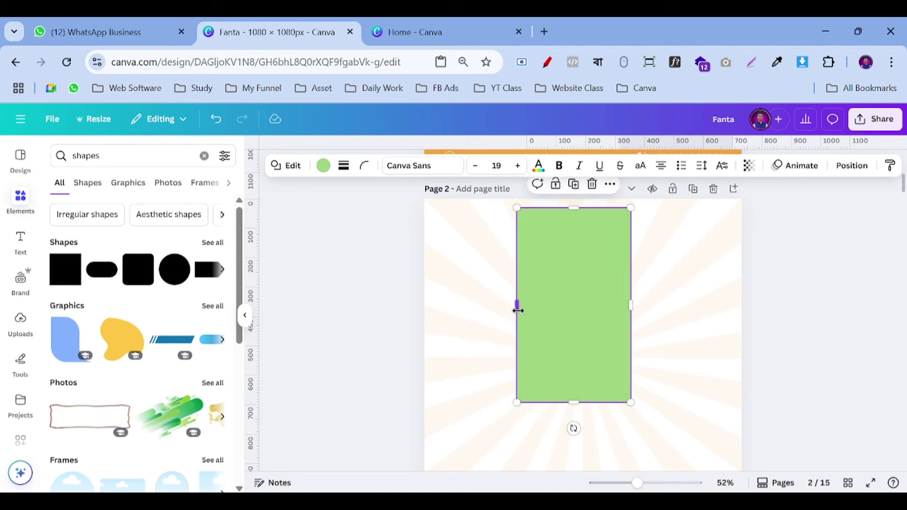
{"action": "left_click_drag", "start_coordinate": [630, 309], "coordinate": [634, 308]}
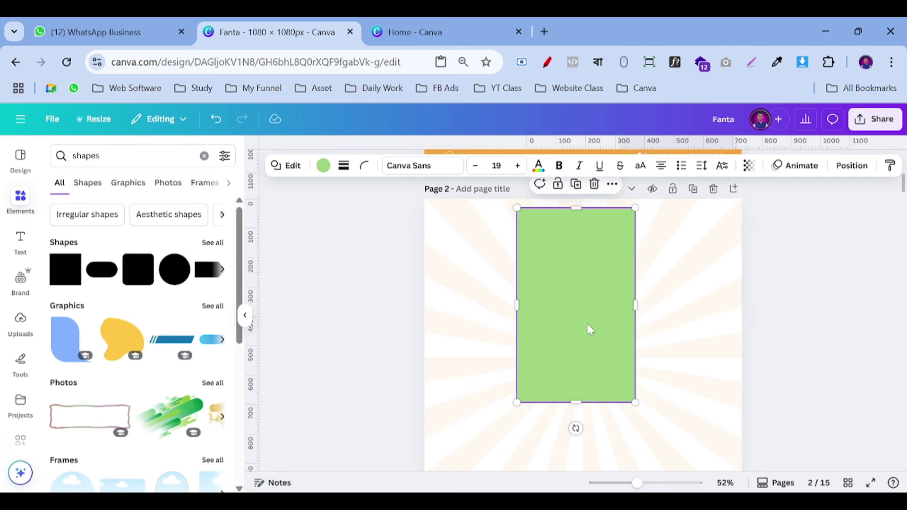
{"action": "left_click_drag", "start_coordinate": [589, 330], "coordinate": [596, 330]}
{"action": "left_click", "coordinate": [811, 304]}
Fill the green rectangle with the solid light orange from the document colors.
{"action": "left_click", "coordinate": [533, 293]}
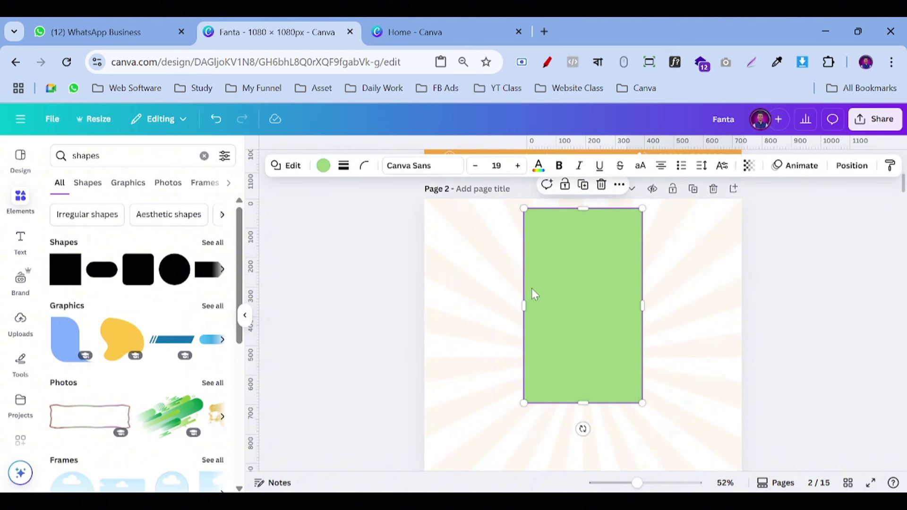
{"action": "left_click", "coordinate": [322, 166]}
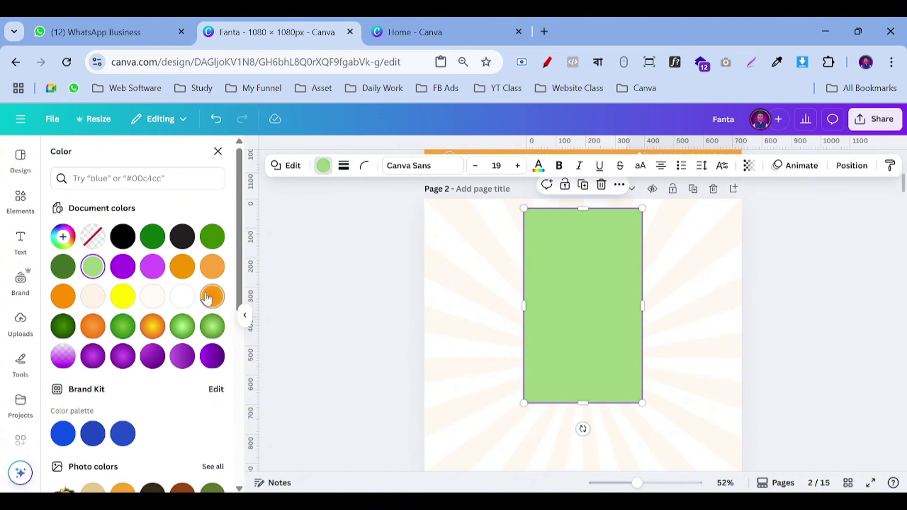
{"action": "left_click", "coordinate": [63, 236]}
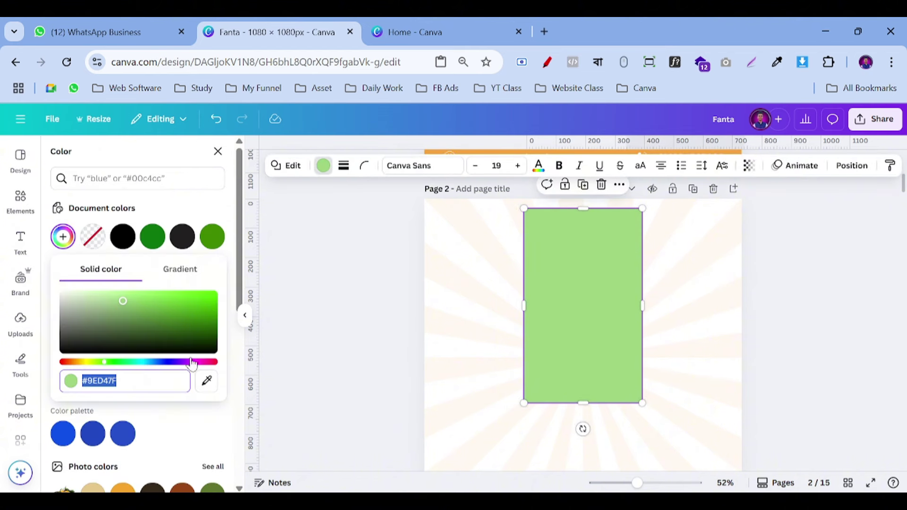
{"action": "left_click", "coordinate": [138, 252]}
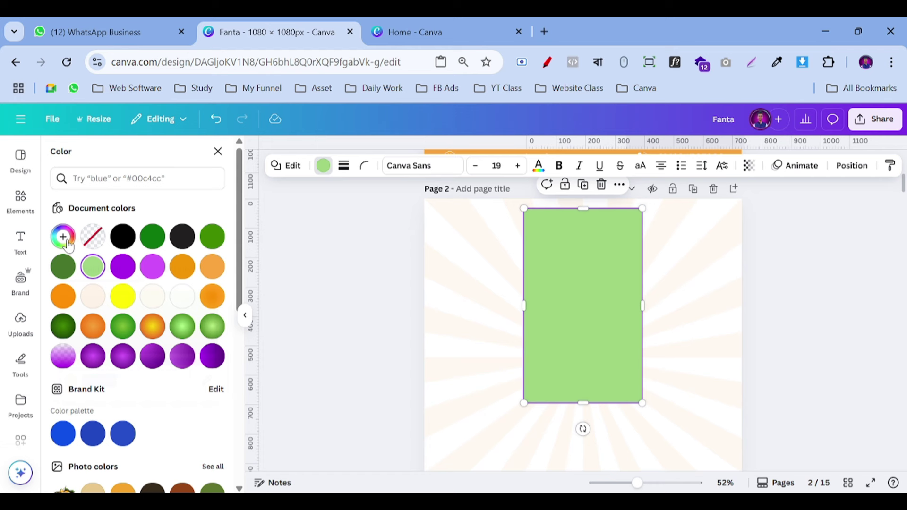
{"action": "left_click", "coordinate": [213, 269]}
{"action": "left_click", "coordinate": [327, 277]}
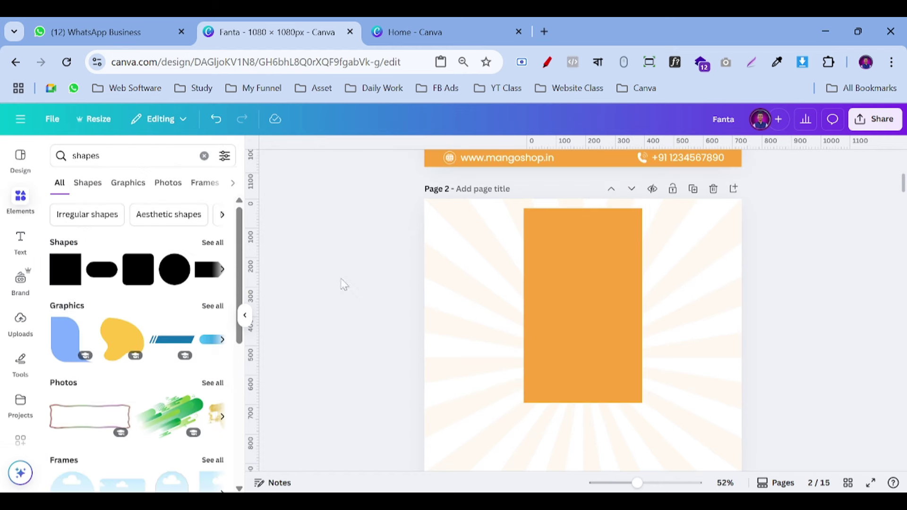
Round the orange rectangle's corners generously, using the orange panel on page 1 as reference.
{"action": "left_click", "coordinate": [599, 278]}
{"action": "left_click", "coordinate": [364, 166]}
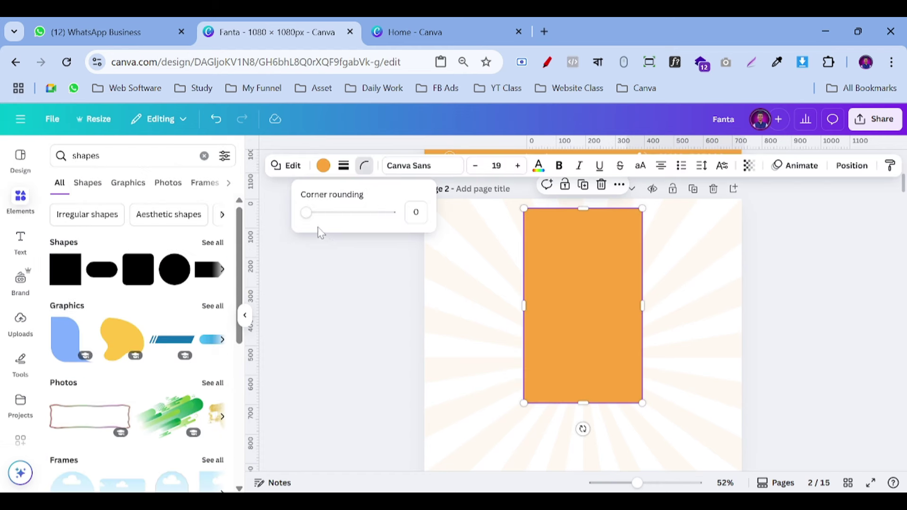
{"action": "left_click_drag", "start_coordinate": [303, 215], "coordinate": [340, 234]}
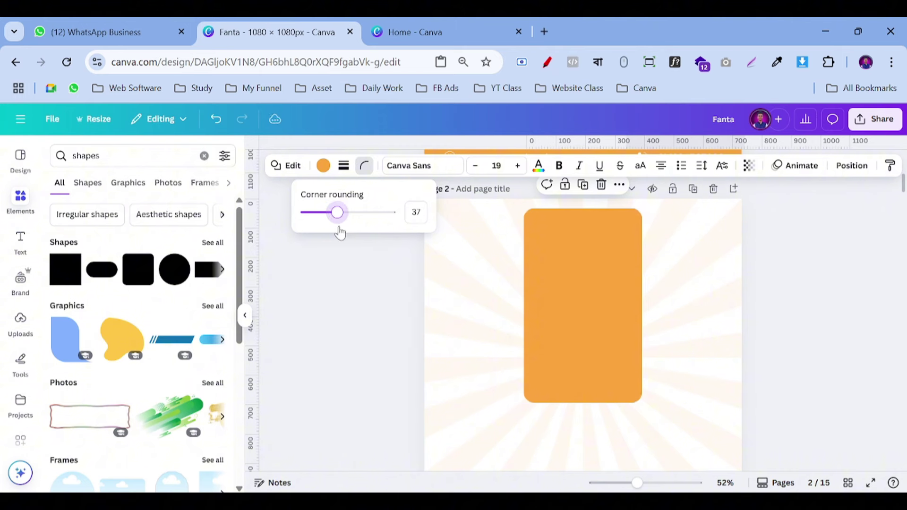
{"action": "scroll", "coordinate": [380, 279], "scroll_direction": "up", "scroll_amount": 6}
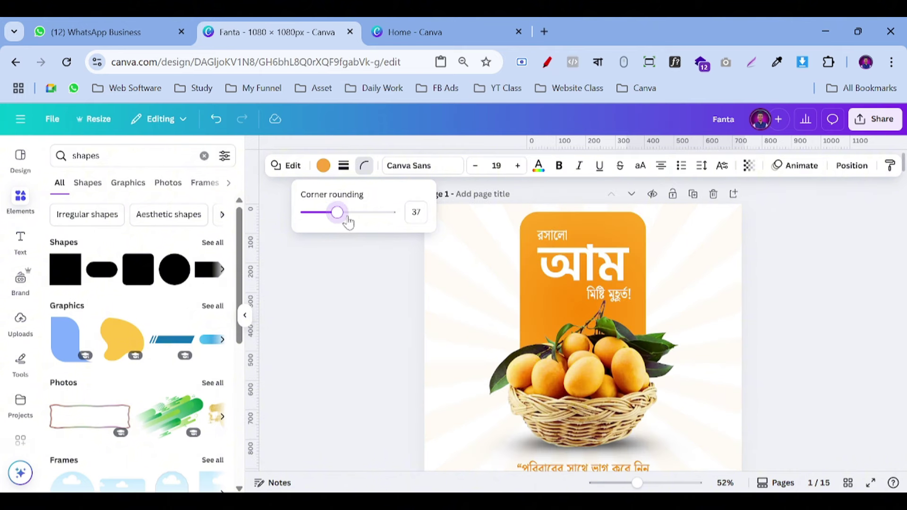
{"action": "scroll", "coordinate": [394, 267], "scroll_direction": "down", "scroll_amount": 6}
{"action": "left_click_drag", "start_coordinate": [349, 219], "coordinate": [368, 219]}
{"action": "scroll", "coordinate": [779, 330], "scroll_direction": "down", "scroll_amount": 2}
Widen the rounded orange rectangle to about 445 px and recenter it horizontally near the top of page 2.
{"action": "left_click", "coordinate": [623, 326]}
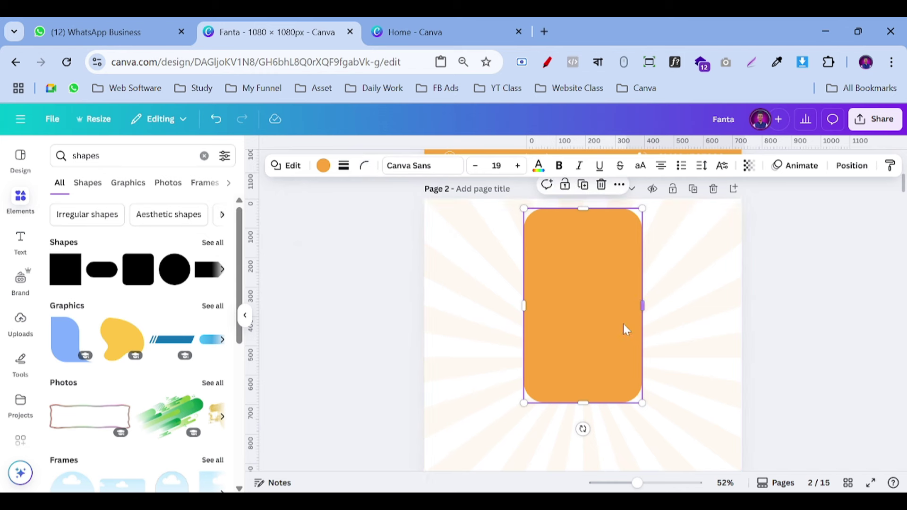
{"action": "left_click_drag", "start_coordinate": [642, 306], "coordinate": [655, 308]}
{"action": "left_click", "coordinate": [803, 325]}
{"action": "left_click_drag", "start_coordinate": [572, 317], "coordinate": [568, 320]}
{"action": "left_click", "coordinate": [815, 306]}
Compare page 2 with the poster on page 1, and add the uploaded orange mango basket image to page 2.
{"action": "scroll", "coordinate": [815, 305], "scroll_direction": "up", "scroll_amount": 5}
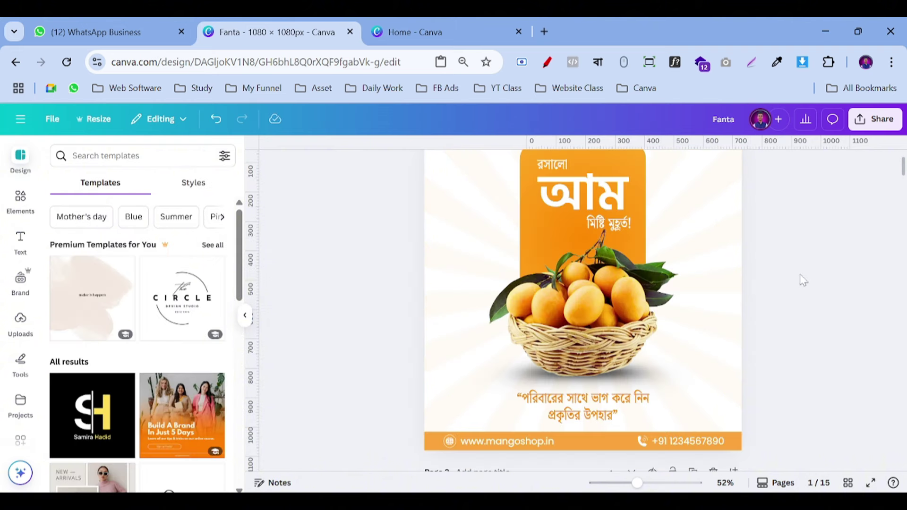
{"action": "scroll", "coordinate": [776, 273], "scroll_direction": "down", "scroll_amount": 1}
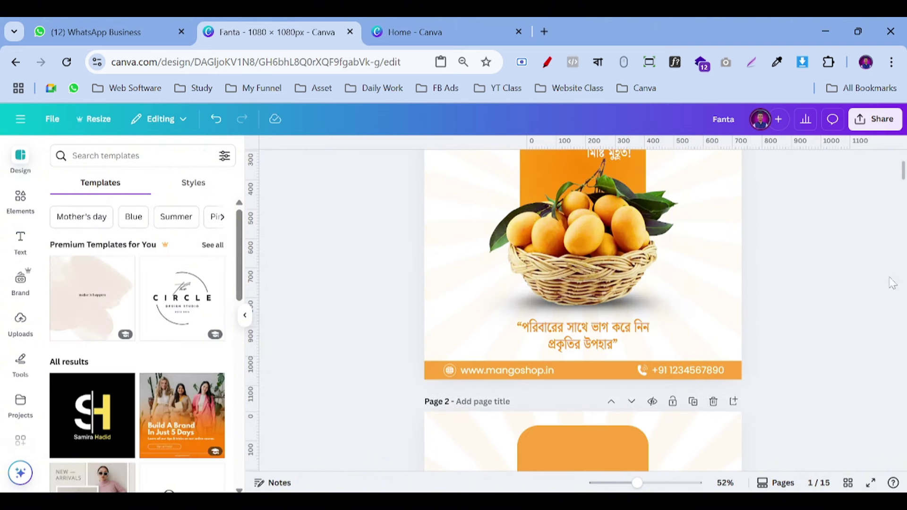
{"action": "scroll", "coordinate": [888, 284], "scroll_direction": "down", "scroll_amount": 2}
{"action": "scroll", "coordinate": [865, 281], "scroll_direction": "up", "scroll_amount": 2}
{"action": "scroll", "coordinate": [841, 288], "scroll_direction": "down", "scroll_amount": 2}
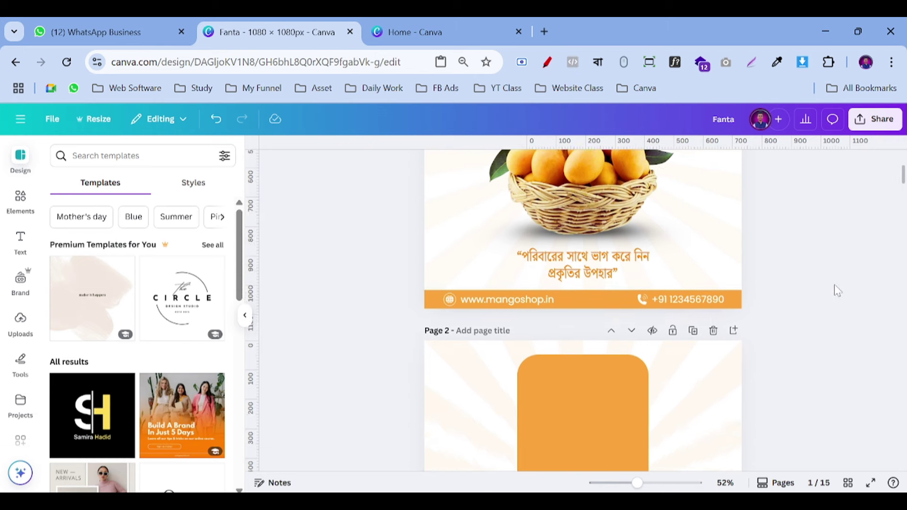
{"action": "scroll", "coordinate": [834, 285], "scroll_direction": "down", "scroll_amount": 3}
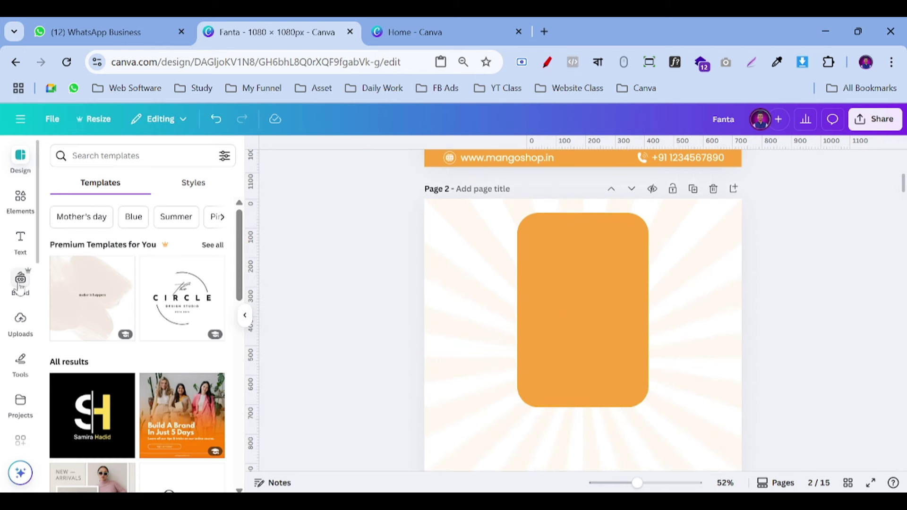
{"action": "left_click", "coordinate": [13, 330]}
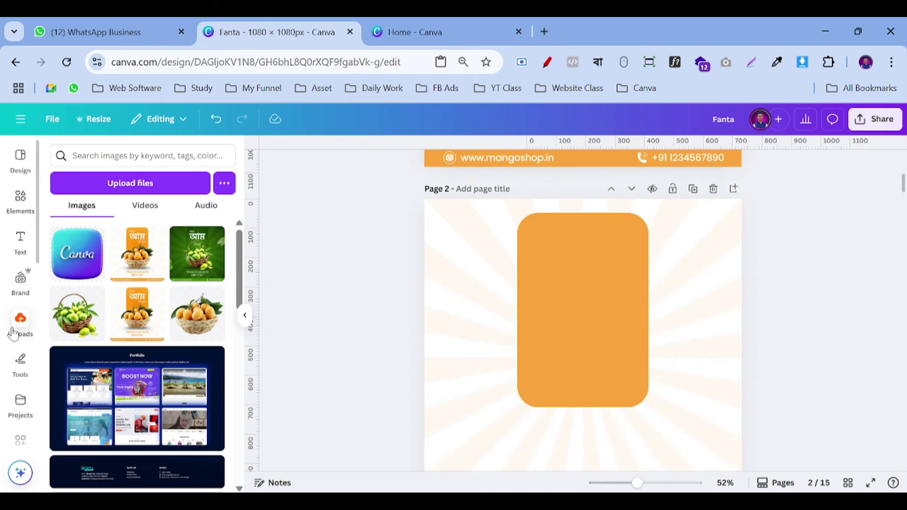
{"action": "left_click", "coordinate": [204, 323]}
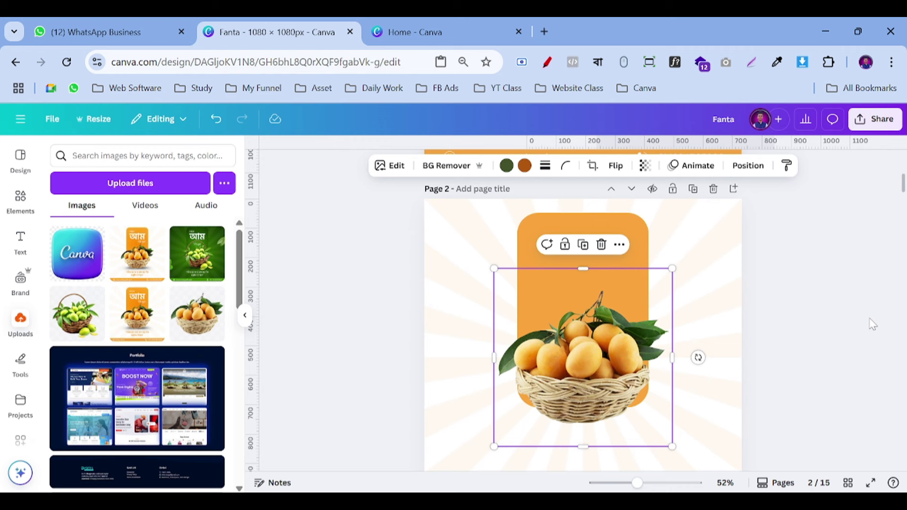
Enlarge the mango basket image to about 660 px wide and center it horizontally over the orange rectangle's lower part.
{"action": "left_click", "coordinate": [833, 310]}
{"action": "left_click", "coordinate": [585, 359]}
{"action": "left_click_drag", "start_coordinate": [671, 268], "coordinate": [694, 258]}
{"action": "scroll", "coordinate": [617, 370], "scroll_direction": "down", "scroll_amount": 2}
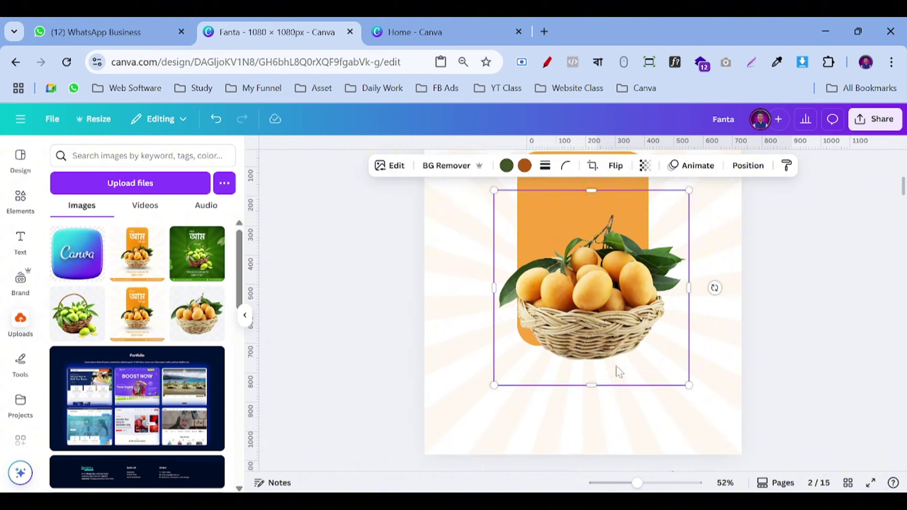
{"action": "left_click_drag", "start_coordinate": [612, 323], "coordinate": [607, 328]}
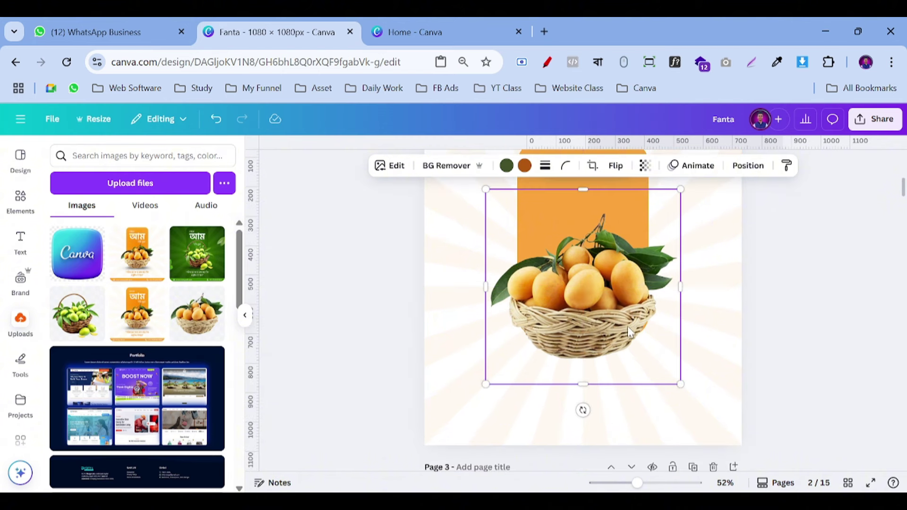
Shorten the orange rectangle from its lower edge so it ends behind the basket, moving the basket away and back to reach it.
{"action": "scroll", "coordinate": [627, 326], "scroll_direction": "up", "scroll_amount": 3}
{"action": "left_click", "coordinate": [599, 292]}
{"action": "scroll", "coordinate": [590, 321], "scroll_direction": "down", "scroll_amount": 3}
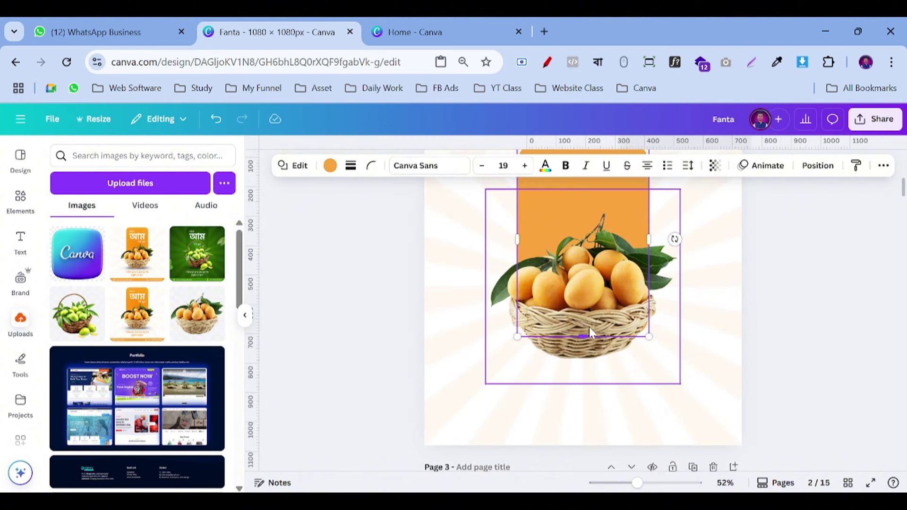
{"action": "left_click", "coordinate": [580, 332]}
{"action": "left_click_drag", "start_coordinate": [580, 332], "coordinate": [581, 434]}
{"action": "left_click", "coordinate": [561, 321]}
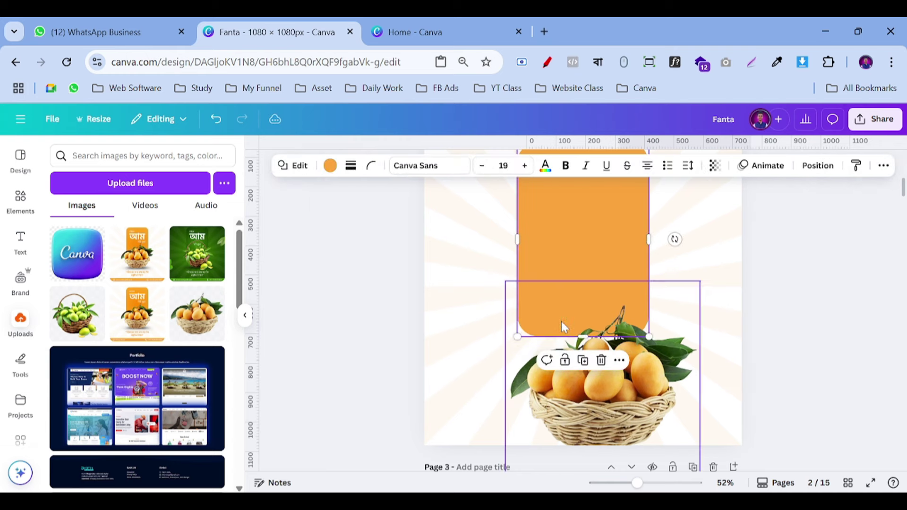
{"action": "left_click_drag", "start_coordinate": [580, 336], "coordinate": [583, 301]}
{"action": "left_click_drag", "start_coordinate": [639, 400], "coordinate": [621, 306]}
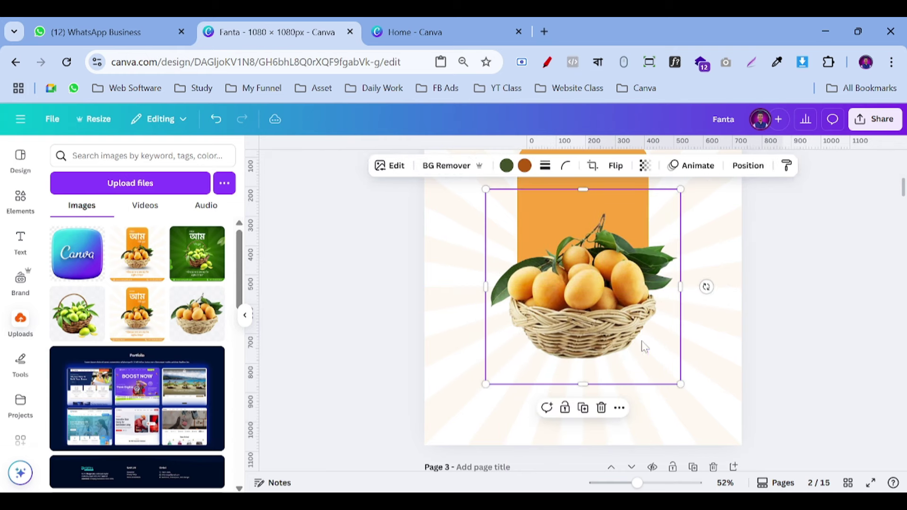
Enlarge the mango basket image to about 700 px wide and recenter it horizontally on page 2.
{"action": "left_click", "coordinate": [610, 466]}
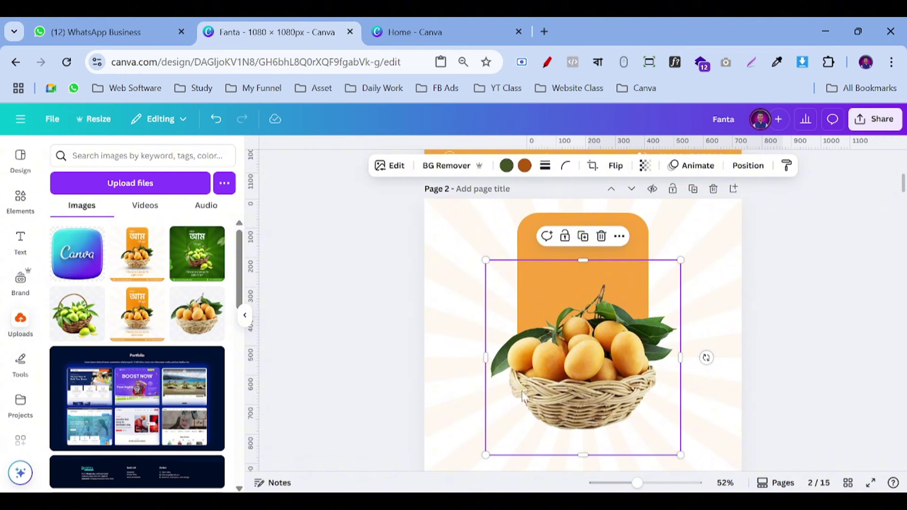
{"action": "left_click_drag", "start_coordinate": [486, 454], "coordinate": [474, 467]}
{"action": "left_click_drag", "start_coordinate": [539, 393], "coordinate": [546, 392]}
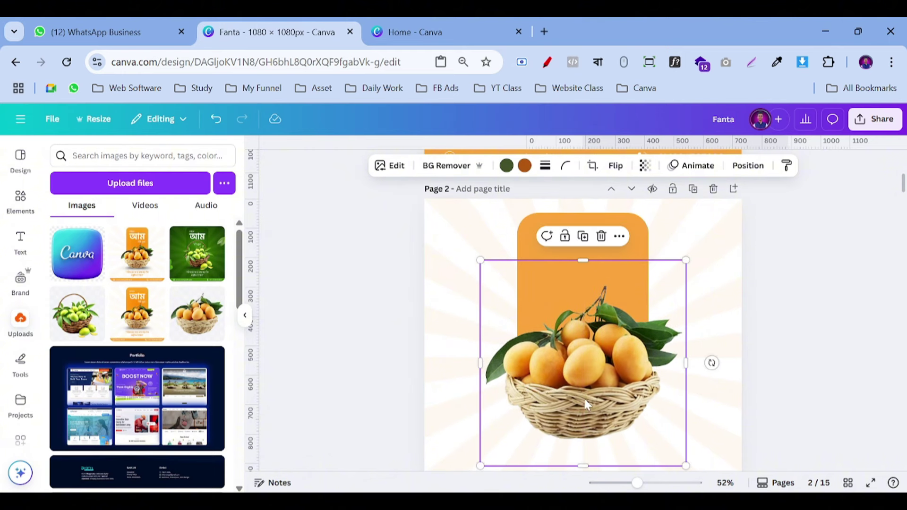
{"action": "left_click", "coordinate": [803, 348]}
Crop the empty space above and below the mango basket, leaving the image frame about 540 px tall.
{"action": "scroll", "coordinate": [803, 348], "scroll_direction": "up", "scroll_amount": 7}
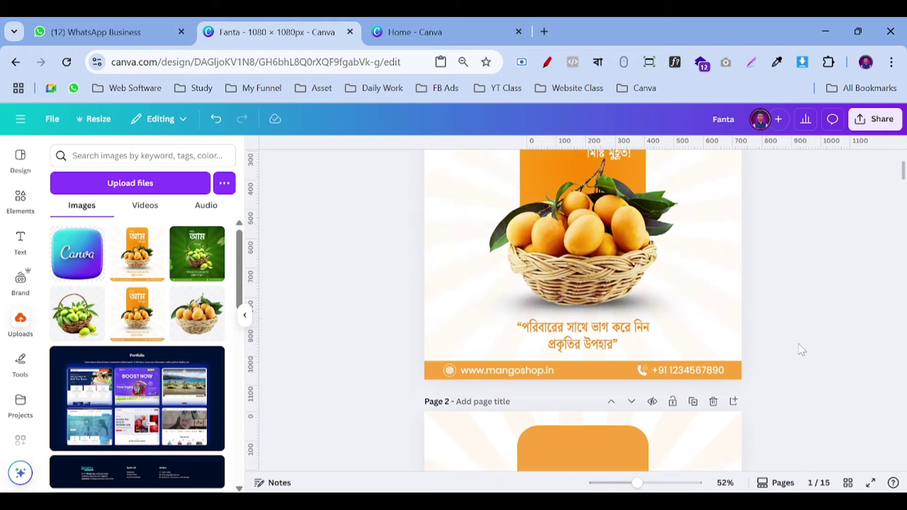
{"action": "scroll", "coordinate": [802, 350], "scroll_direction": "down", "scroll_amount": 7}
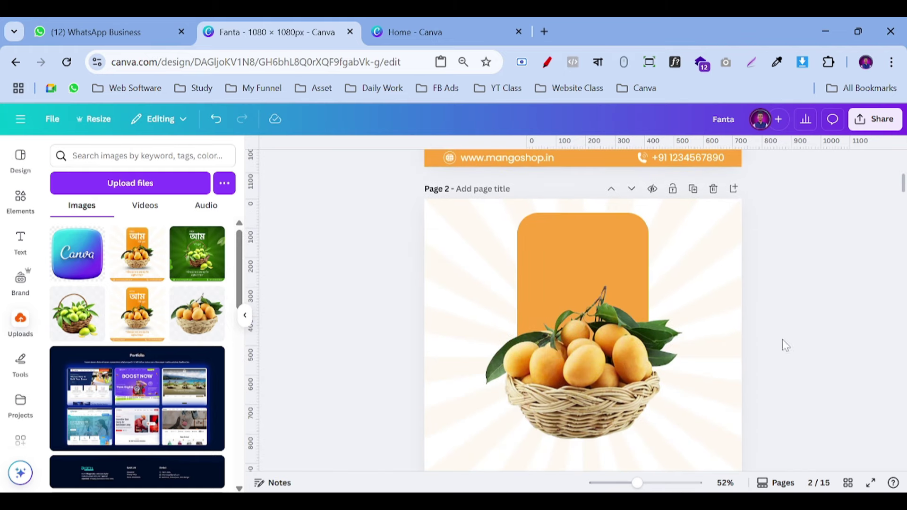
{"action": "scroll", "coordinate": [562, 280], "scroll_direction": "down", "scroll_amount": 3}
{"action": "left_click", "coordinate": [562, 280]}
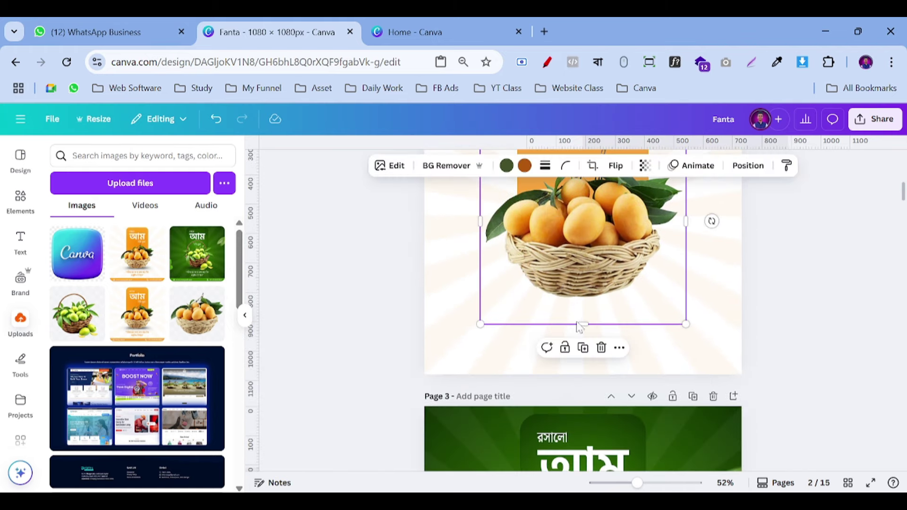
{"action": "scroll", "coordinate": [567, 269], "scroll_direction": "up", "scroll_amount": 3}
{"action": "left_click_drag", "start_coordinate": [583, 261], "coordinate": [582, 283]}
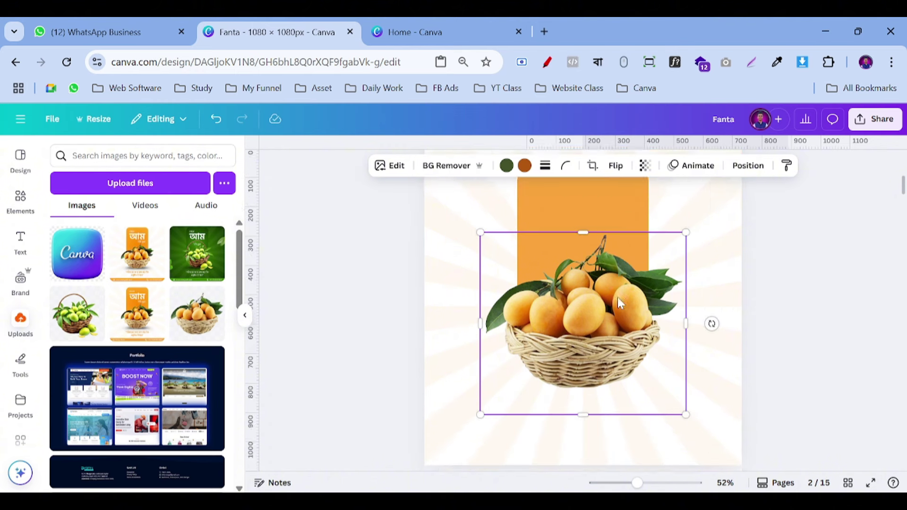
{"action": "scroll", "coordinate": [617, 297], "scroll_direction": "down", "scroll_amount": 3}
{"action": "left_click_drag", "start_coordinate": [582, 324], "coordinate": [580, 302]}
{"action": "left_click", "coordinate": [844, 294]}
{"action": "scroll", "coordinate": [765, 325], "scroll_direction": "up", "scroll_amount": 2}
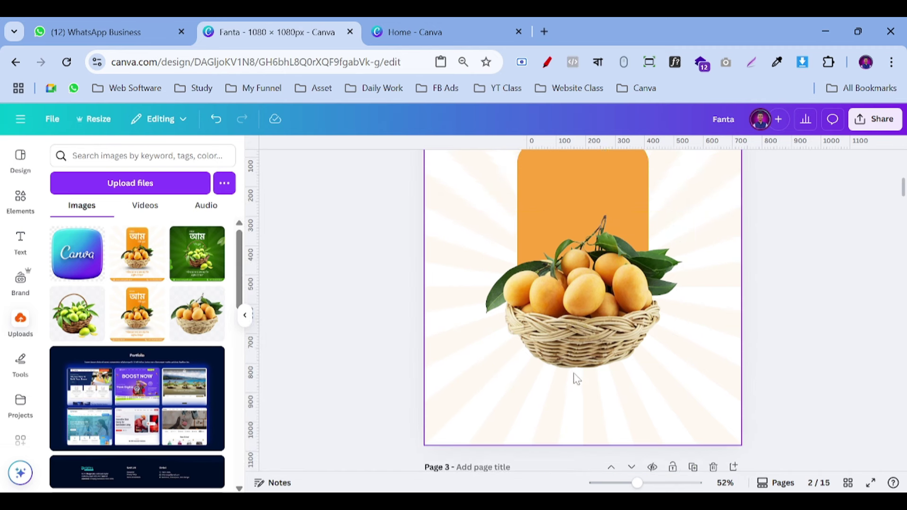
Search the elements for "shadows" and show all matching graphics.
{"action": "left_click", "coordinate": [21, 201]}
{"action": "double_click", "coordinate": [85, 156]}
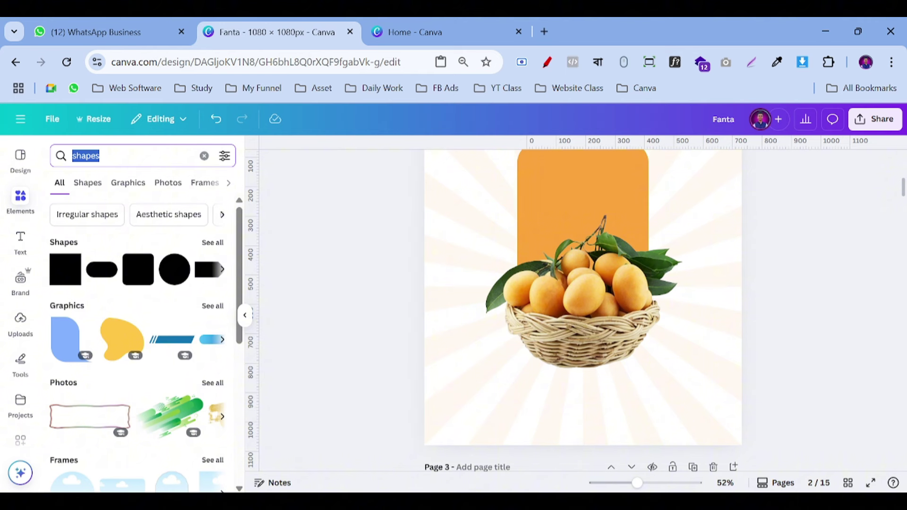
{"action": "type", "text": "shadow"}
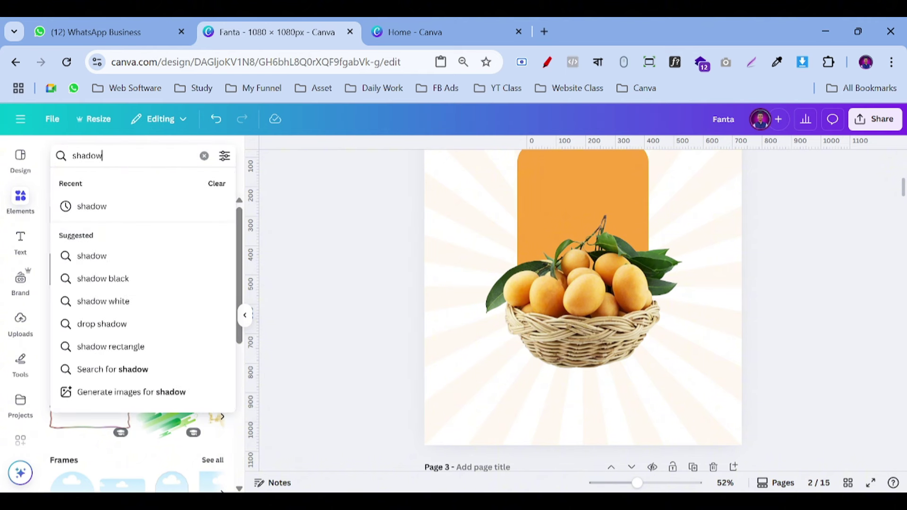
{"action": "type", "text": "s"}
{"action": "key", "text": "Return"}
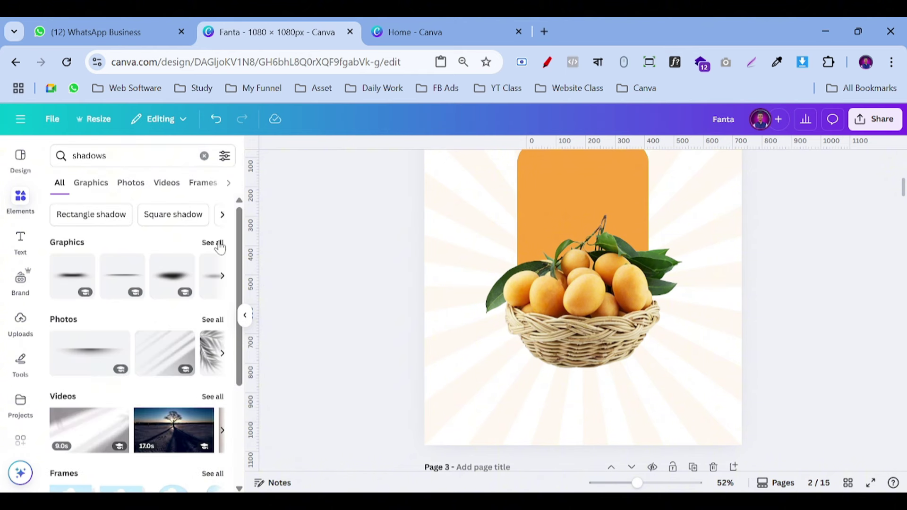
{"action": "left_click", "coordinate": [219, 246]}
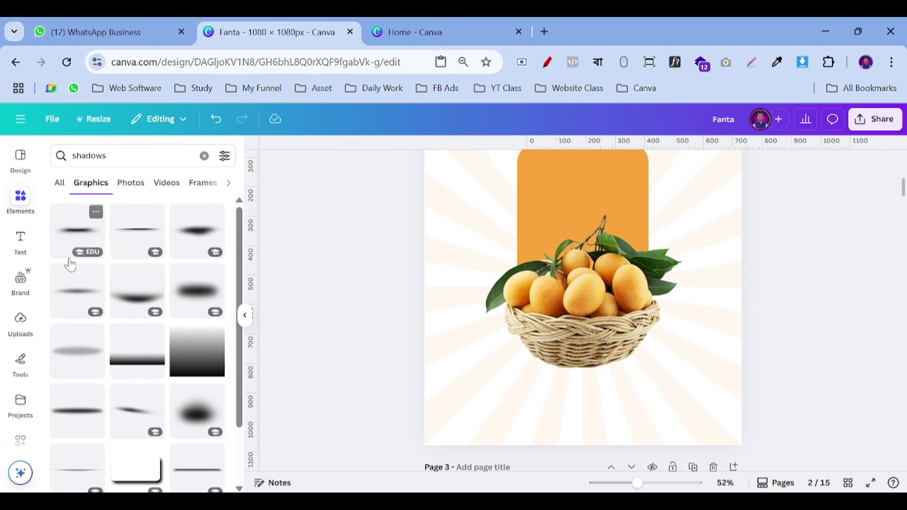
Add the first soft black shadow graphic, enlarge it to about 735 px wide, and center it under the basket's base.
{"action": "left_click", "coordinate": [69, 230]}
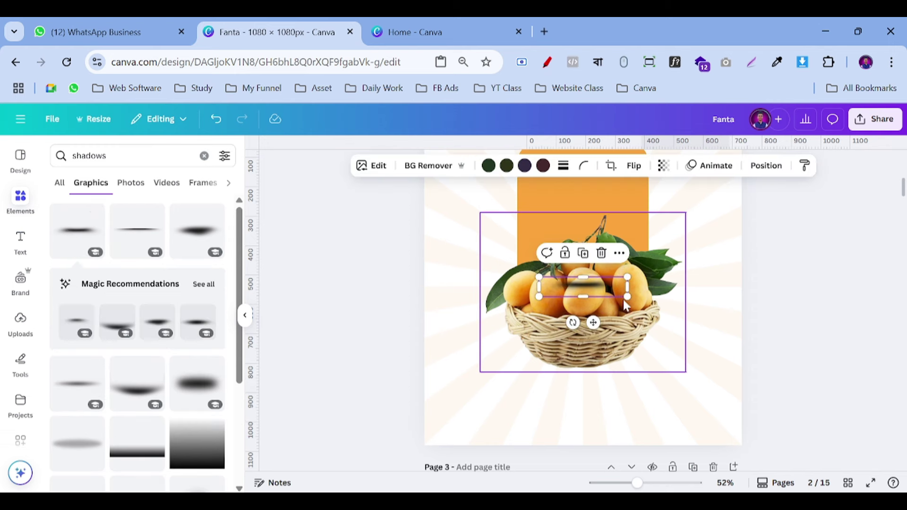
{"action": "left_click_drag", "start_coordinate": [623, 298], "coordinate": [736, 381]}
{"action": "left_click_drag", "start_coordinate": [714, 309], "coordinate": [652, 380]}
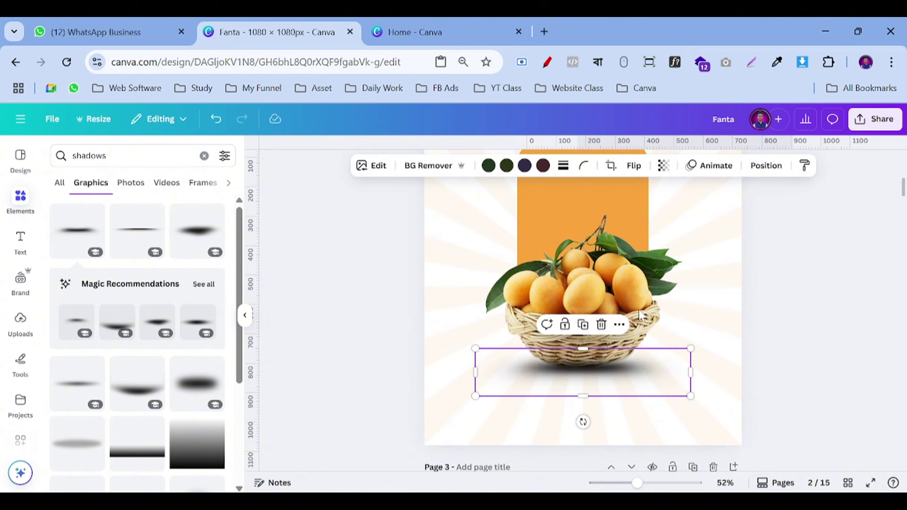
Move the shadow layer directly behind the mango basket and set its transparency to 54.
{"action": "left_click", "coordinate": [764, 167]}
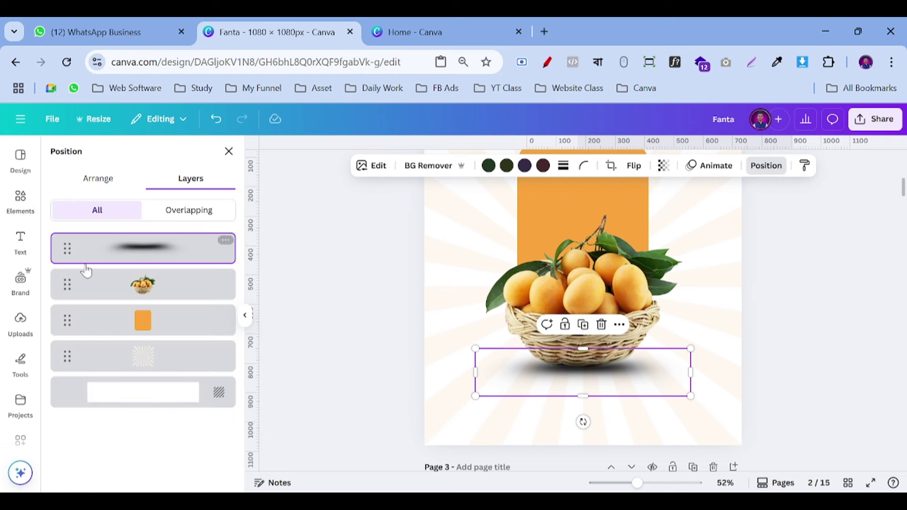
{"action": "left_click_drag", "start_coordinate": [67, 251], "coordinate": [67, 301]}
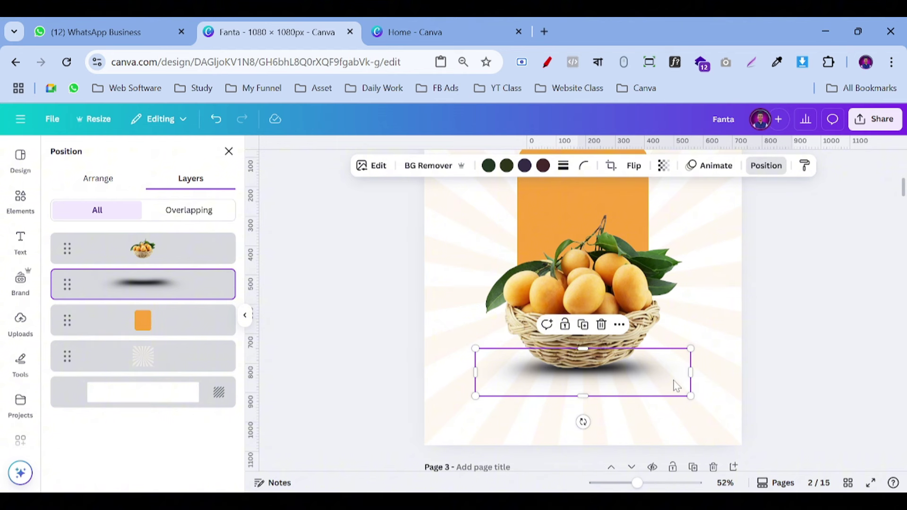
{"action": "left_click_drag", "start_coordinate": [674, 383], "coordinate": [674, 383]}
{"action": "left_click", "coordinate": [664, 165]}
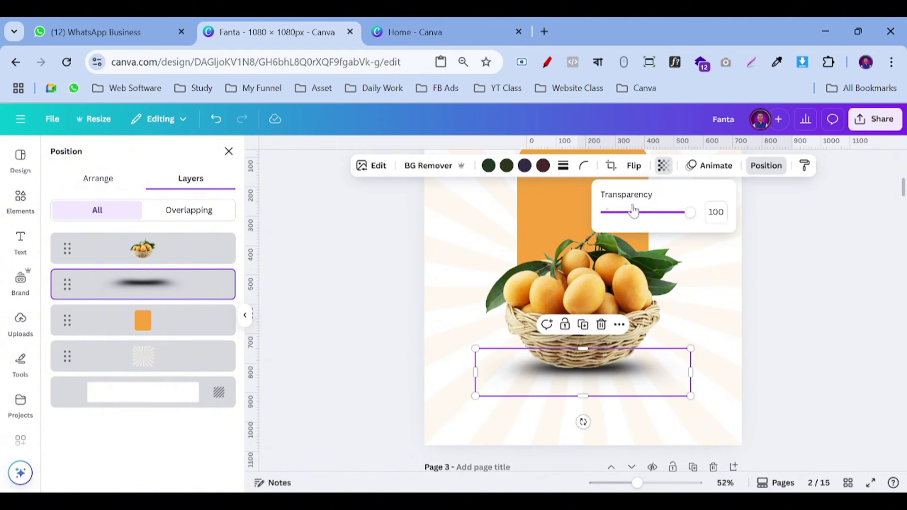
{"action": "left_click", "coordinate": [665, 213]}
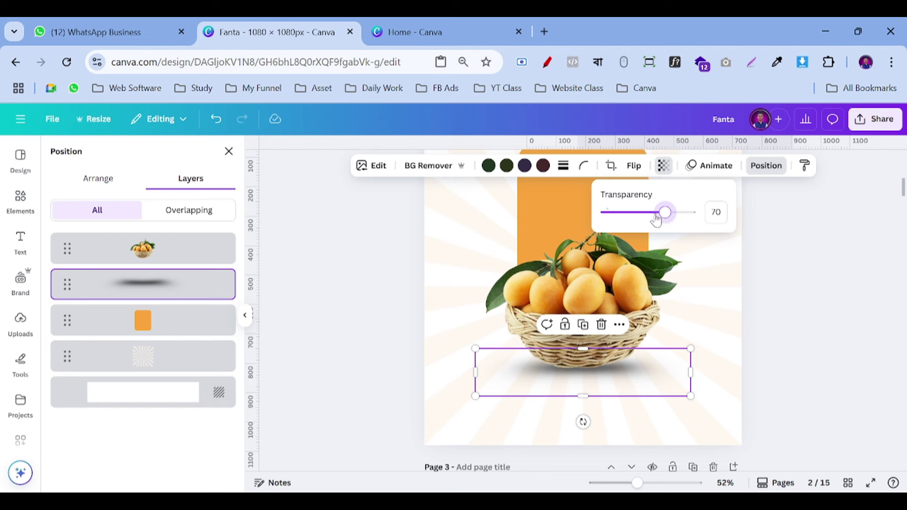
{"action": "left_click_drag", "start_coordinate": [656, 219], "coordinate": [653, 216]}
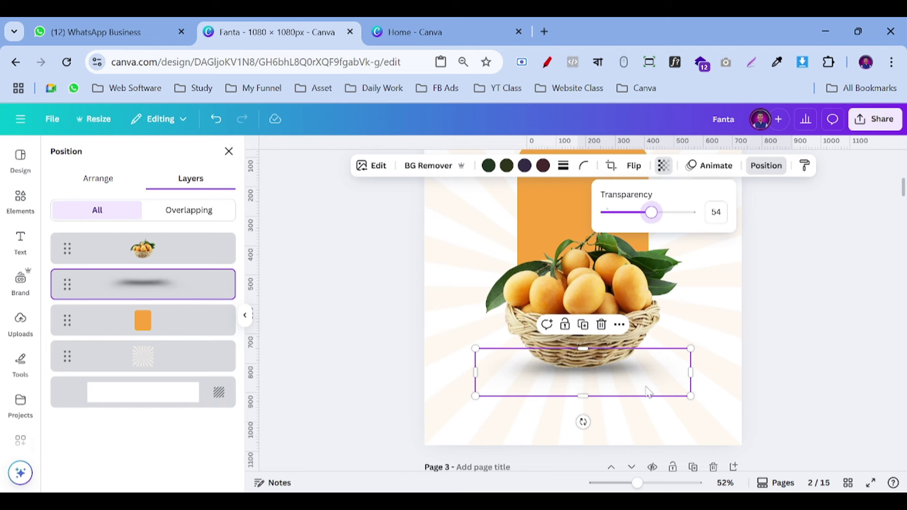
{"action": "left_click_drag", "start_coordinate": [648, 391], "coordinate": [645, 384]}
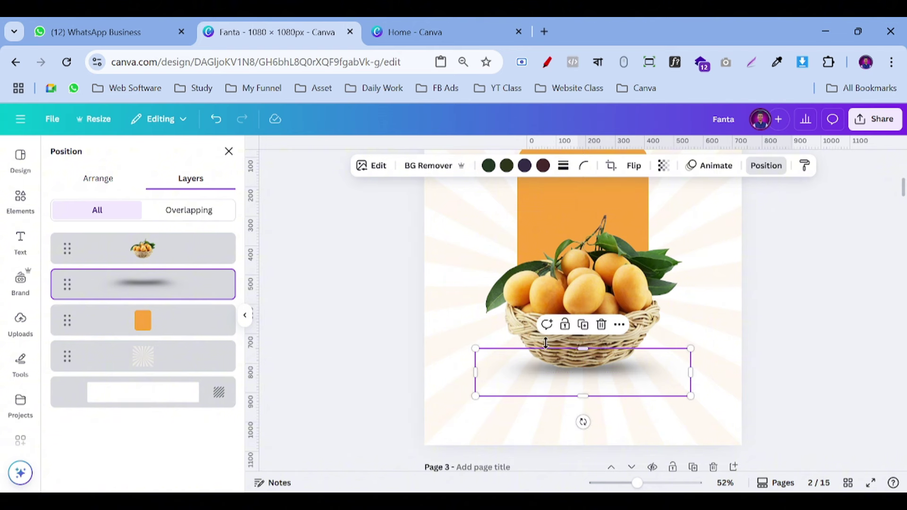
{"action": "left_click", "coordinate": [358, 325]}
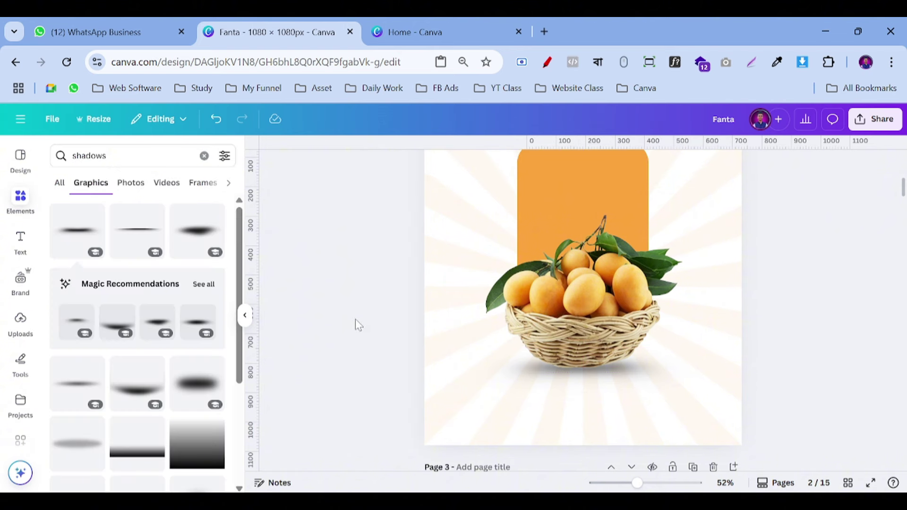
Search the elements for "shape" and show results of all types.
{"action": "scroll", "coordinate": [355, 320], "scroll_direction": "down", "scroll_amount": 2}
{"action": "scroll", "coordinate": [355, 319], "scroll_direction": "up", "scroll_amount": 7}
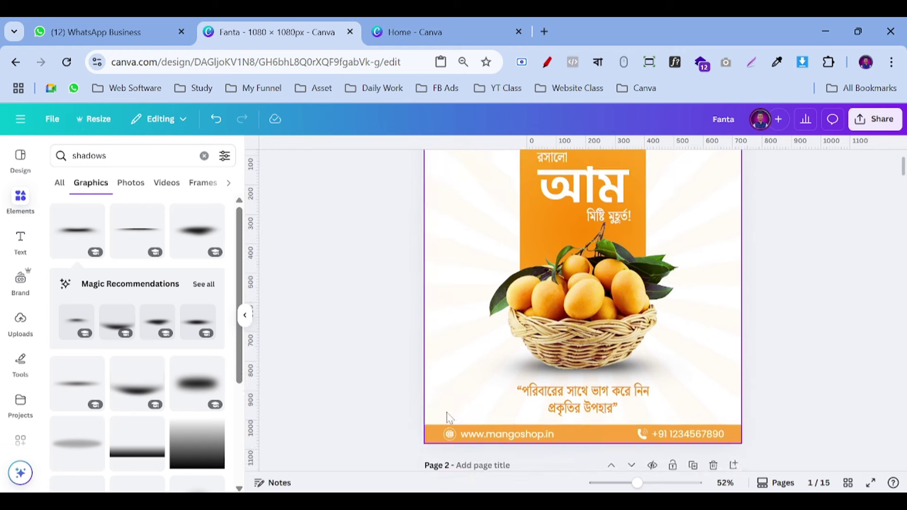
{"action": "scroll", "coordinate": [447, 415], "scroll_direction": "down", "scroll_amount": 3}
{"action": "scroll", "coordinate": [489, 314], "scroll_direction": "down", "scroll_amount": 4}
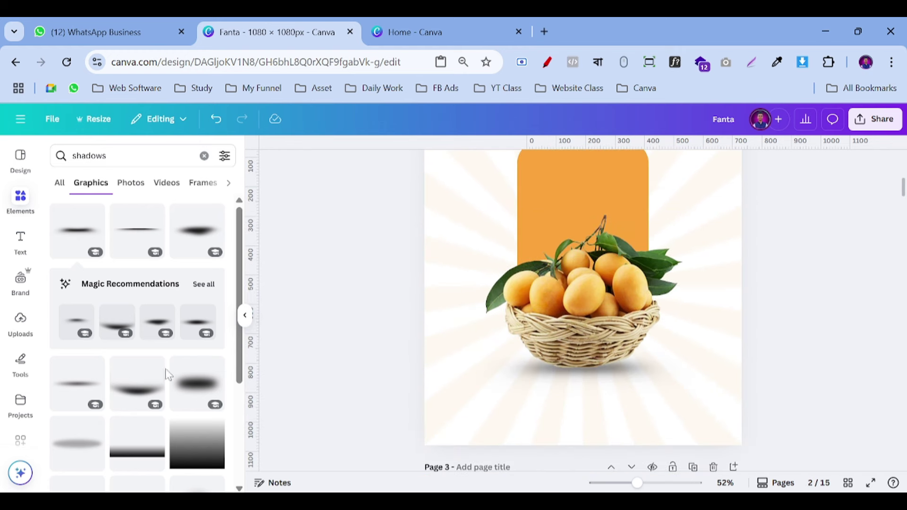
{"action": "left_click", "coordinate": [96, 156]}
{"action": "double_click", "coordinate": [96, 156]}
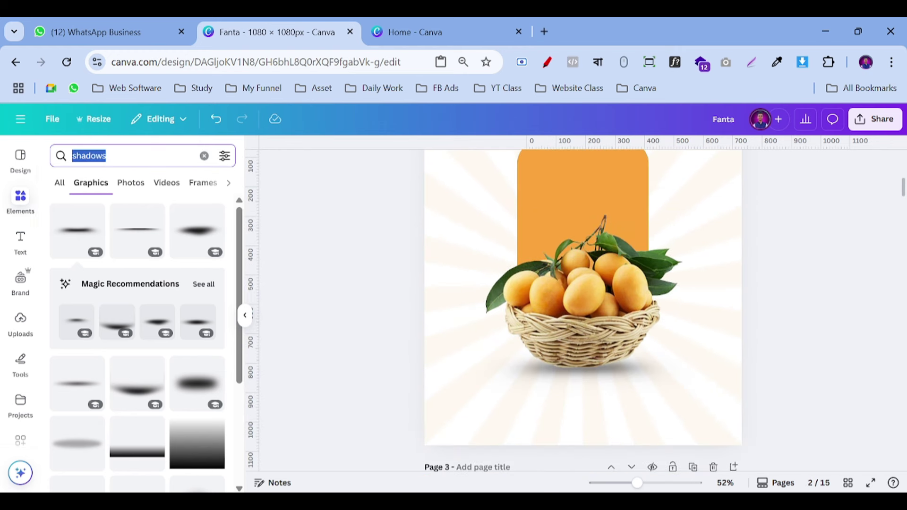
{"action": "type", "text": "shape"}
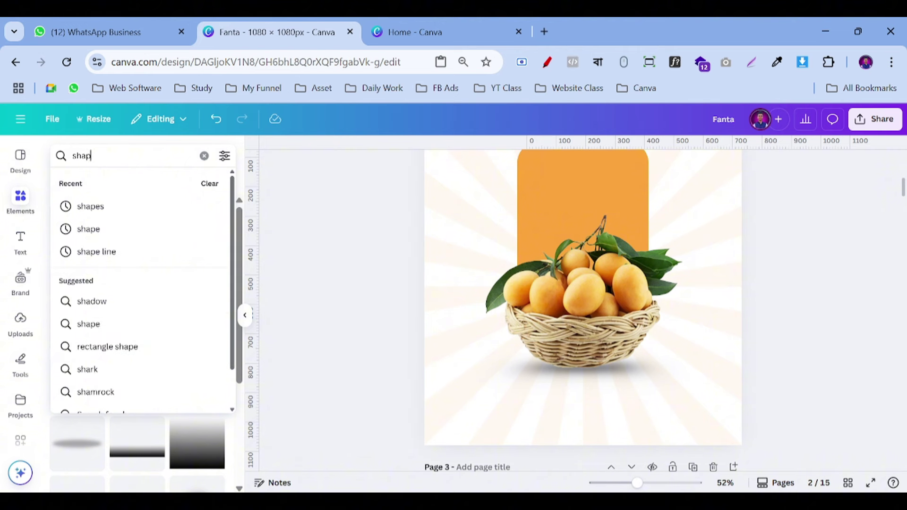
{"action": "key", "text": "Return"}
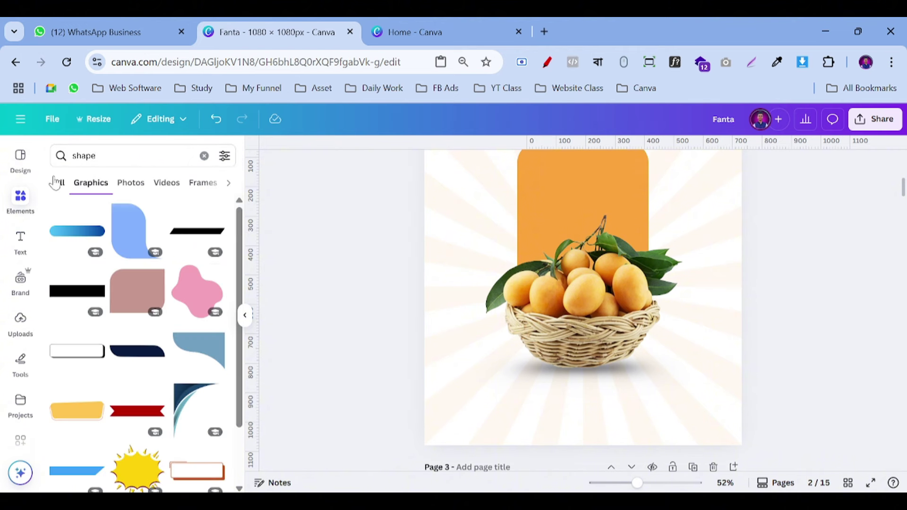
{"action": "left_click", "coordinate": [57, 183]}
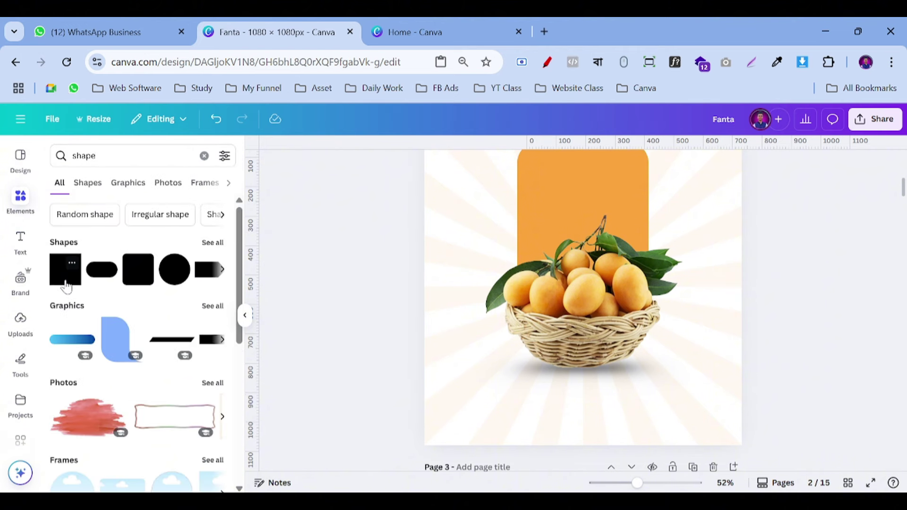
Add a square shape and stretch it into an orange footer bar across page 2's bottom edge, about 1080 px wide and 93 px tall.
{"action": "left_click", "coordinate": [66, 283]}
{"action": "left_click_drag", "start_coordinate": [561, 289], "coordinate": [453, 394]}
{"action": "left_click_drag", "start_coordinate": [479, 350], "coordinate": [742, 452]}
{"action": "left_click_drag", "start_coordinate": [585, 421], "coordinate": [584, 417]}
{"action": "left_click", "coordinate": [822, 377]}
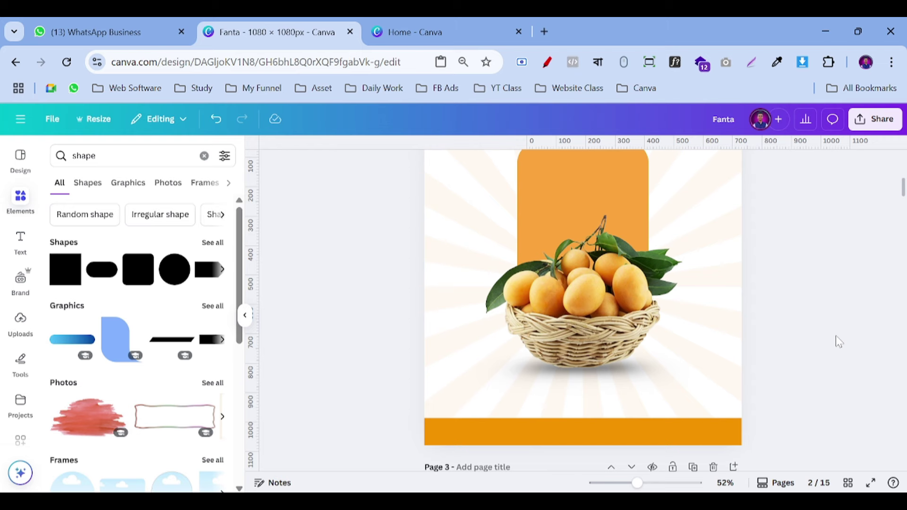
Give page 2's rounded panel a gradient fill and sample the first gradient color's orange, #FAA53B, for the second color.
{"action": "scroll", "coordinate": [835, 341], "scroll_direction": "up", "scroll_amount": 5}
{"action": "scroll", "coordinate": [835, 341], "scroll_direction": "down", "scroll_amount": 5}
{"action": "scroll", "coordinate": [560, 246], "scroll_direction": "up", "scroll_amount": 3}
{"action": "left_click", "coordinate": [551, 313]}
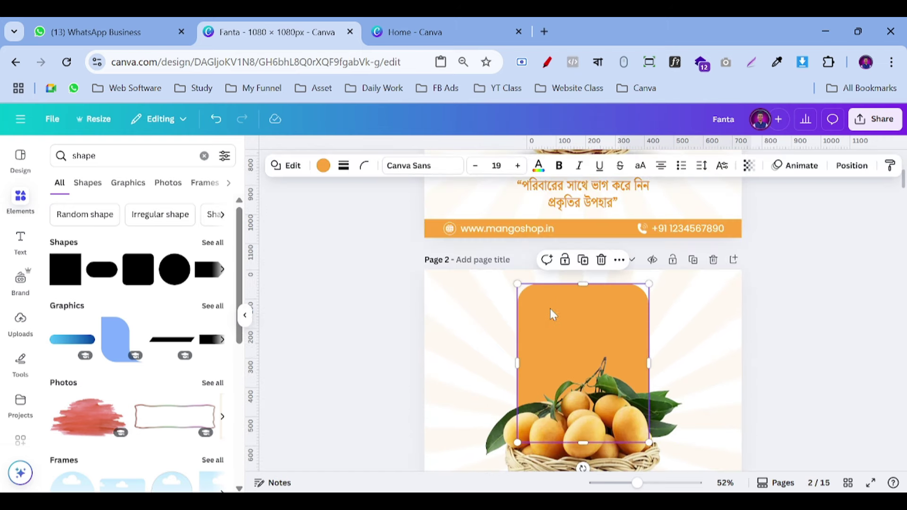
{"action": "left_click", "coordinate": [323, 166]}
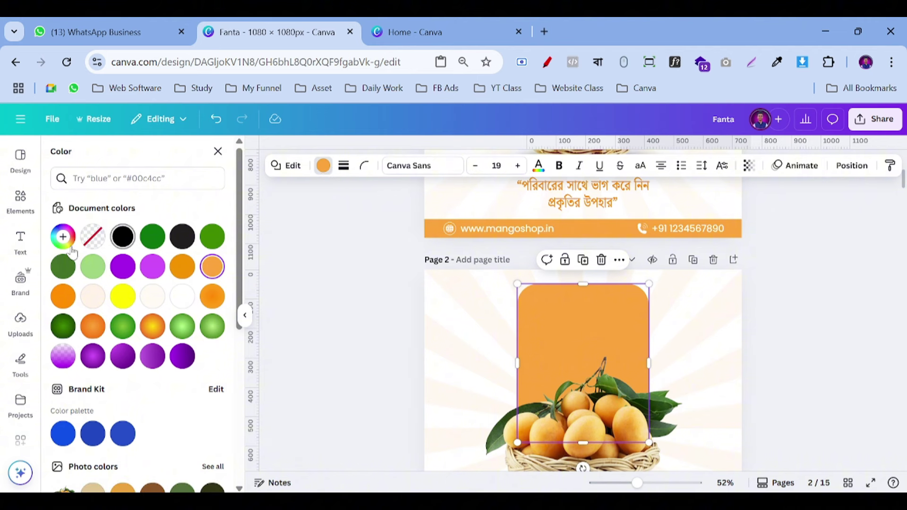
{"action": "left_click", "coordinate": [63, 236]}
{"action": "left_click", "coordinate": [179, 271]}
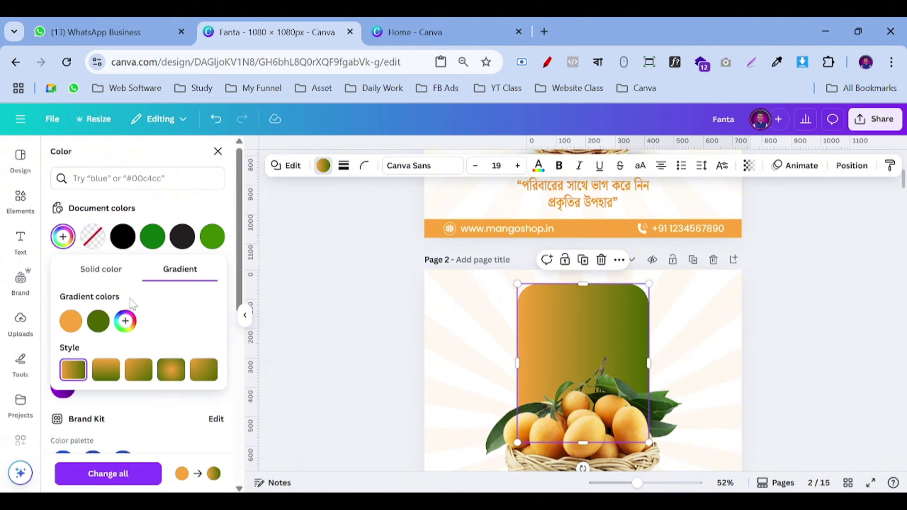
{"action": "left_click", "coordinate": [98, 321]}
{"action": "left_click", "coordinate": [243, 447]}
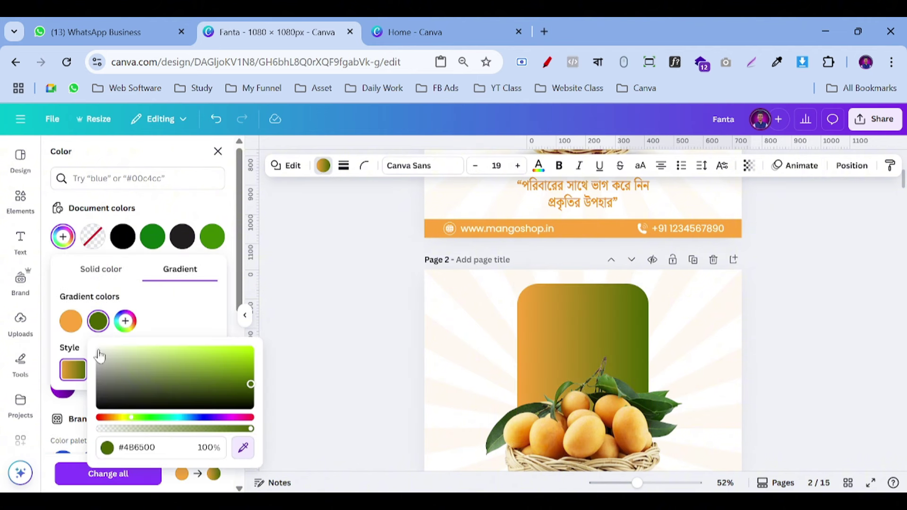
{"action": "left_click", "coordinate": [70, 319]}
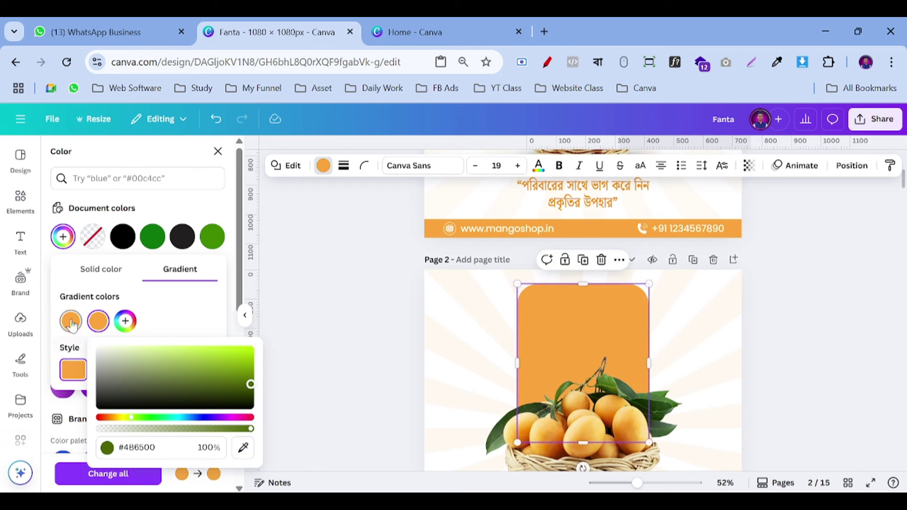
Deepen the panel's second gradient color to #F78900 and set the first to #F09B2A, sampled from a mango.
{"action": "left_click", "coordinate": [101, 324]}
{"action": "left_click", "coordinate": [100, 324]}
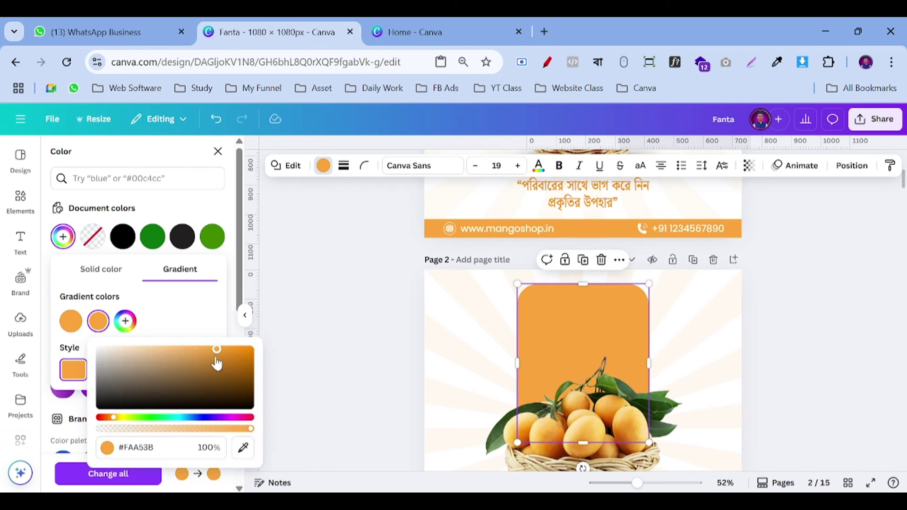
{"action": "left_click_drag", "start_coordinate": [217, 350], "coordinate": [271, 347]}
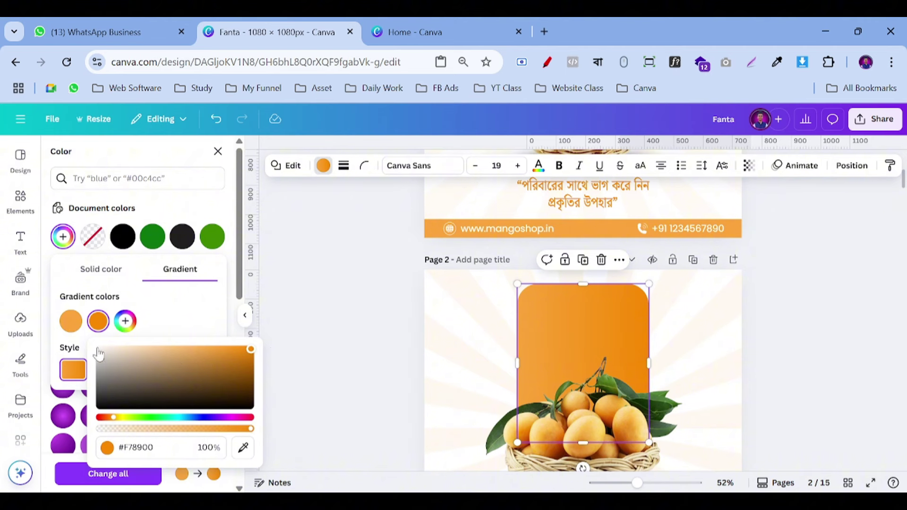
{"action": "left_click", "coordinate": [71, 321]}
{"action": "left_click", "coordinate": [216, 447]}
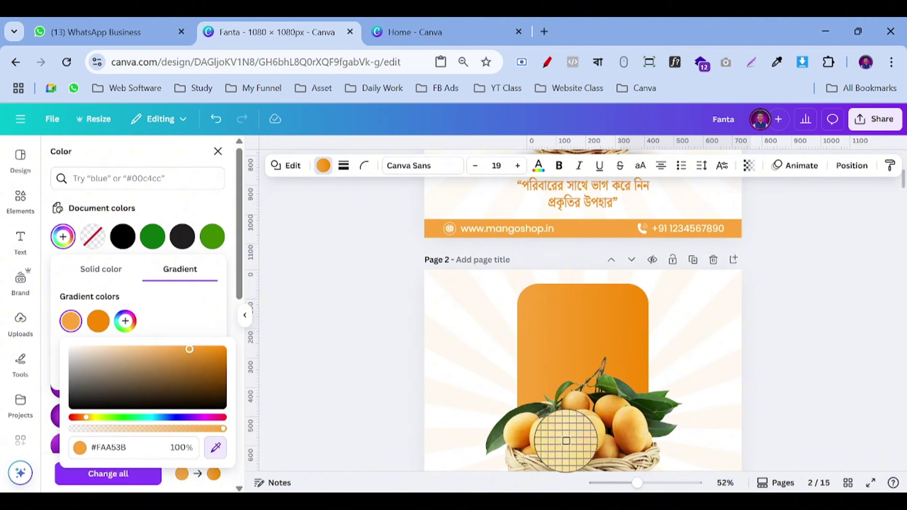
{"action": "left_click", "coordinate": [542, 442]}
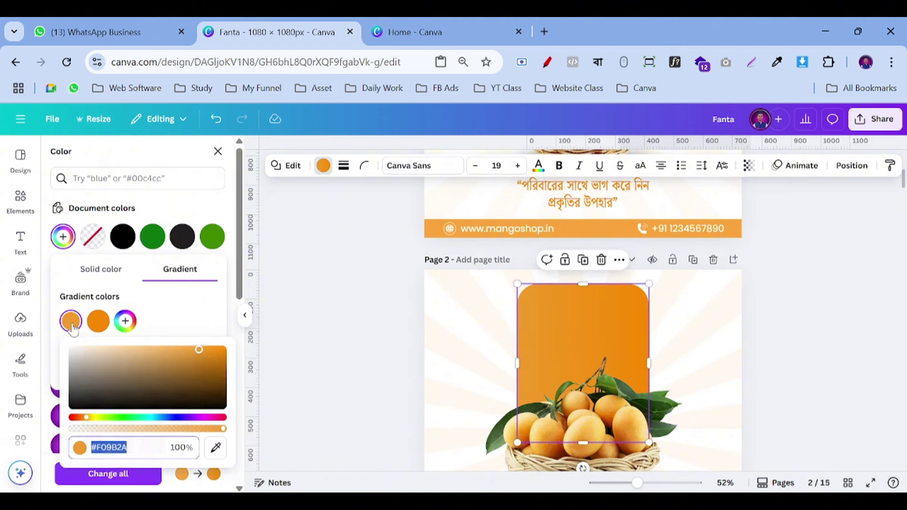
{"action": "left_click", "coordinate": [83, 339]}
Try several gradient styles on the rounded panel, ending with the vertical linear one.
{"action": "left_click", "coordinate": [116, 373]}
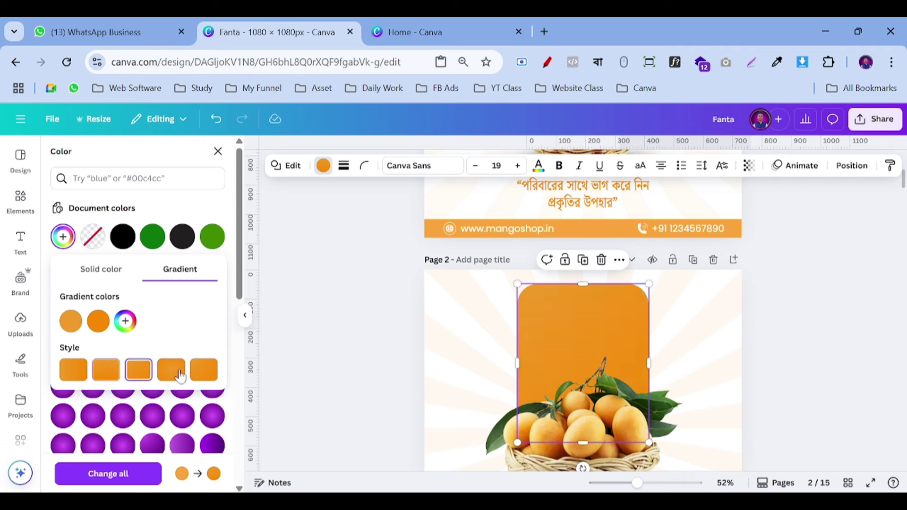
{"action": "left_click", "coordinate": [138, 370]}
{"action": "left_click", "coordinate": [204, 370]}
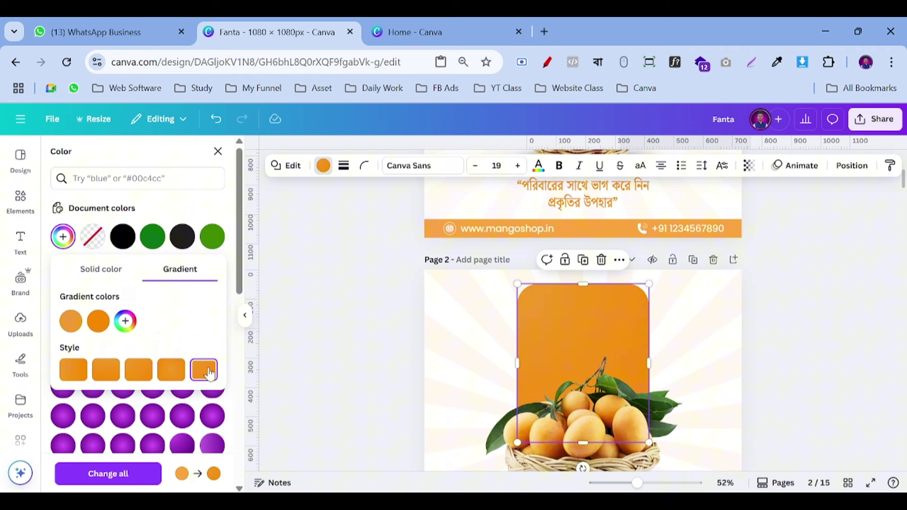
{"action": "left_click", "coordinate": [133, 377]}
{"action": "left_click", "coordinate": [114, 372]}
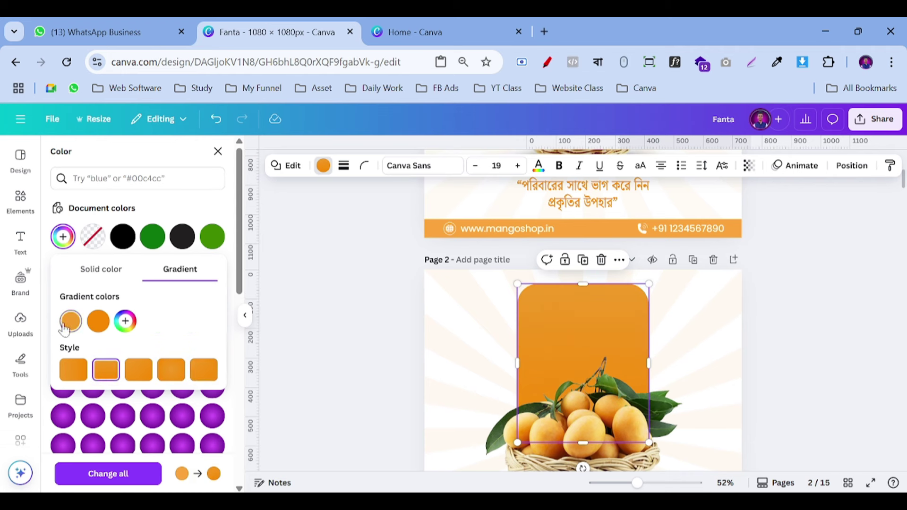
Lighten the panel's first gradient color, set the second to #F79400, and apply the diagonal linear style.
{"action": "left_click", "coordinate": [65, 330]}
{"action": "left_click", "coordinate": [171, 350]}
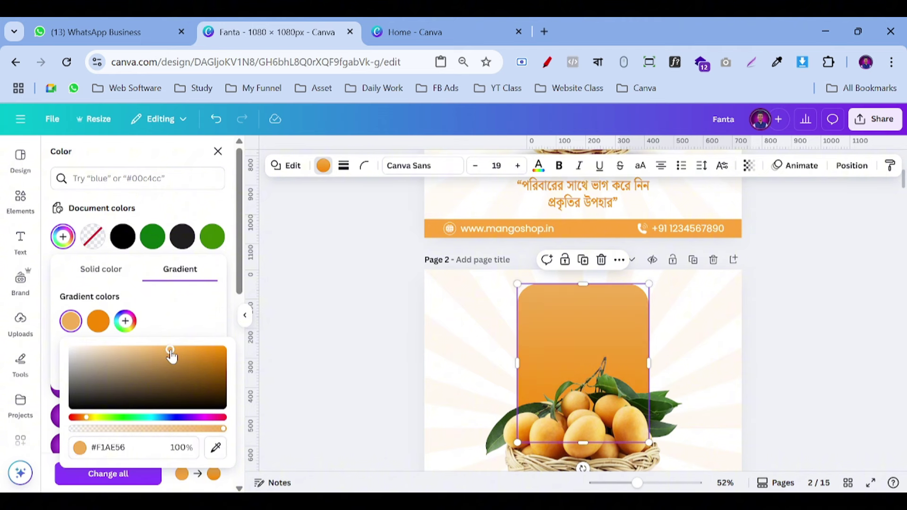
{"action": "left_click", "coordinate": [102, 330]}
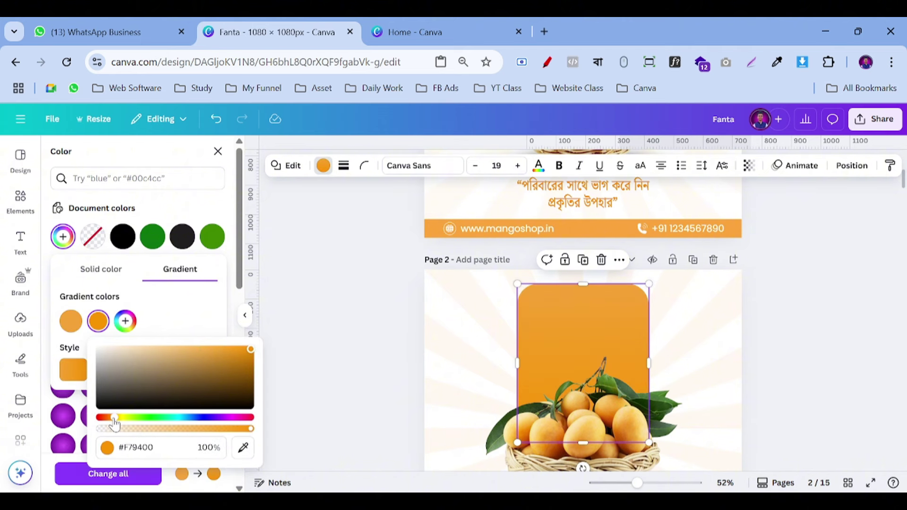
{"action": "left_click", "coordinate": [180, 282]}
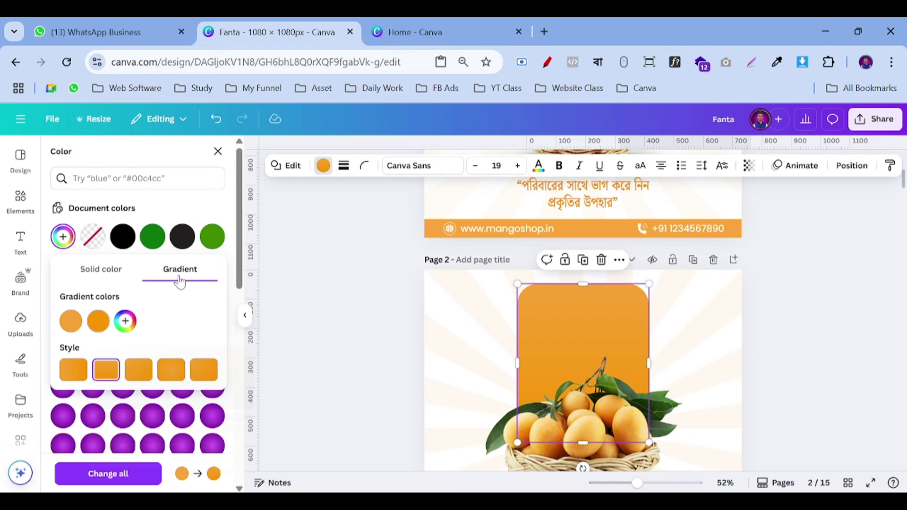
{"action": "left_click", "coordinate": [145, 374]}
{"action": "left_click", "coordinate": [325, 309]}
Reduce the height of page 2's orange footer bar to about 70 px, keeping its lower edge on the page border.
{"action": "scroll", "coordinate": [325, 309], "scroll_direction": "down", "scroll_amount": 3}
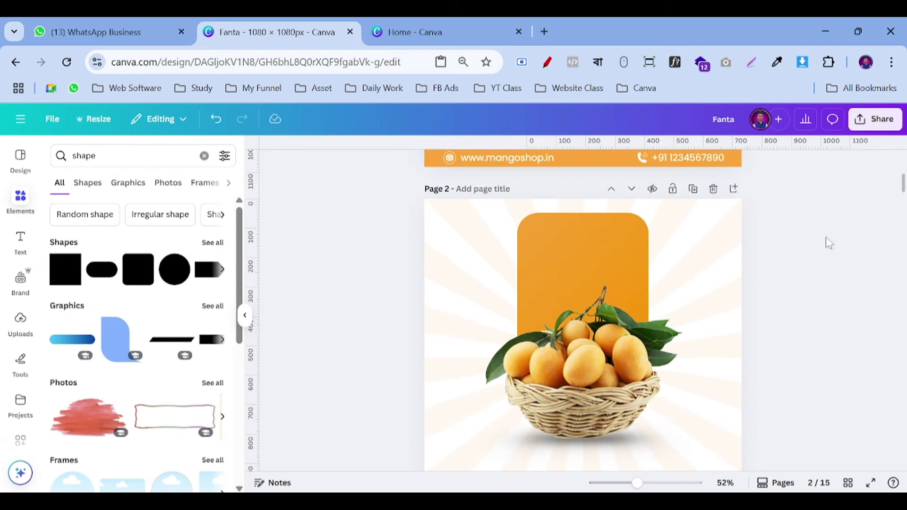
{"action": "scroll", "coordinate": [831, 248], "scroll_direction": "down", "scroll_amount": 3}
{"action": "scroll", "coordinate": [829, 255], "scroll_direction": "up", "scroll_amount": 3}
{"action": "scroll", "coordinate": [492, 370], "scroll_direction": "down", "scroll_amount": 3}
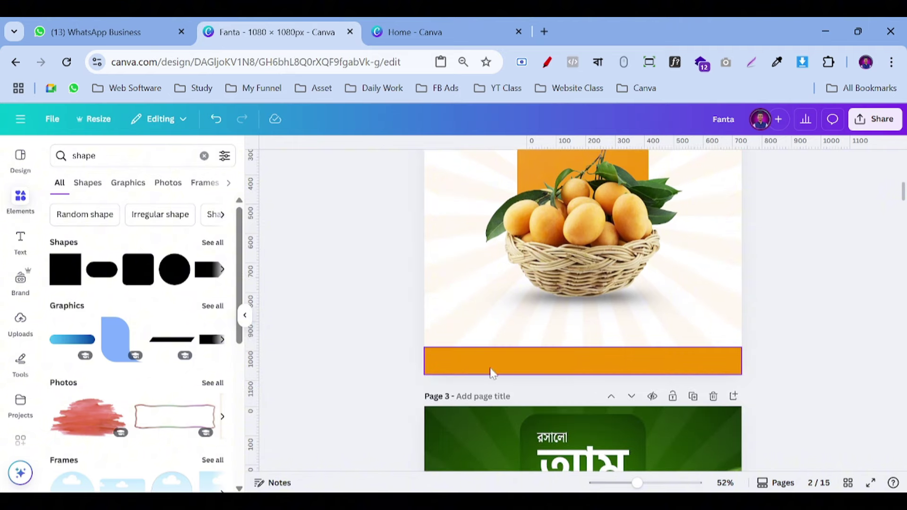
{"action": "scroll", "coordinate": [546, 355], "scroll_direction": "up", "scroll_amount": 5}
{"action": "scroll", "coordinate": [547, 354], "scroll_direction": "down", "scroll_amount": 6}
{"action": "left_click", "coordinate": [581, 299]}
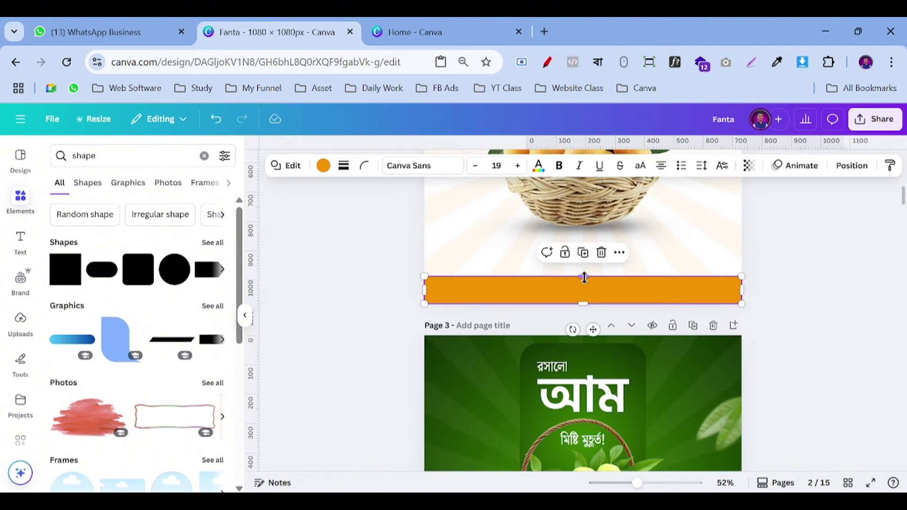
{"action": "left_click_drag", "start_coordinate": [583, 276], "coordinate": [583, 284]}
{"action": "left_click", "coordinate": [783, 284]}
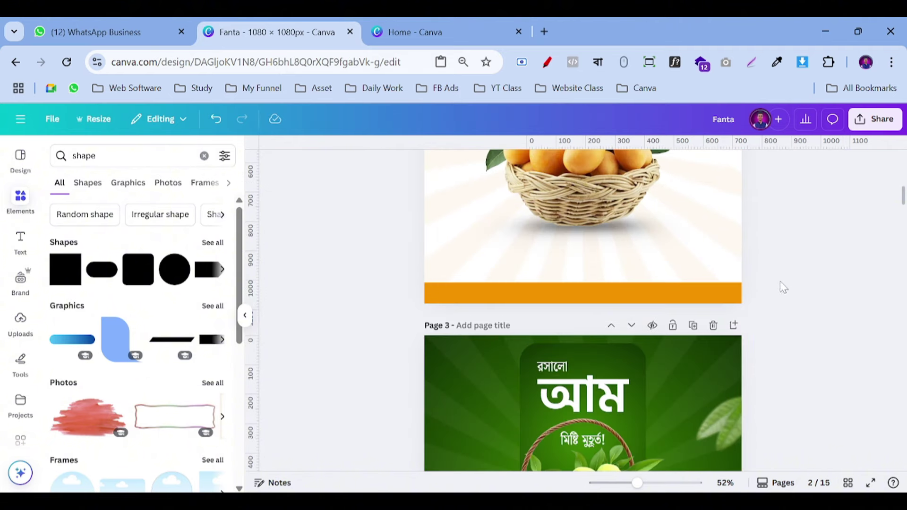
Apply Auto-adjust to the whole mango basket image on page 2.
{"action": "scroll", "coordinate": [783, 286], "scroll_direction": "up", "scroll_amount": 3}
{"action": "scroll", "coordinate": [783, 297], "scroll_direction": "up", "scroll_amount": 3}
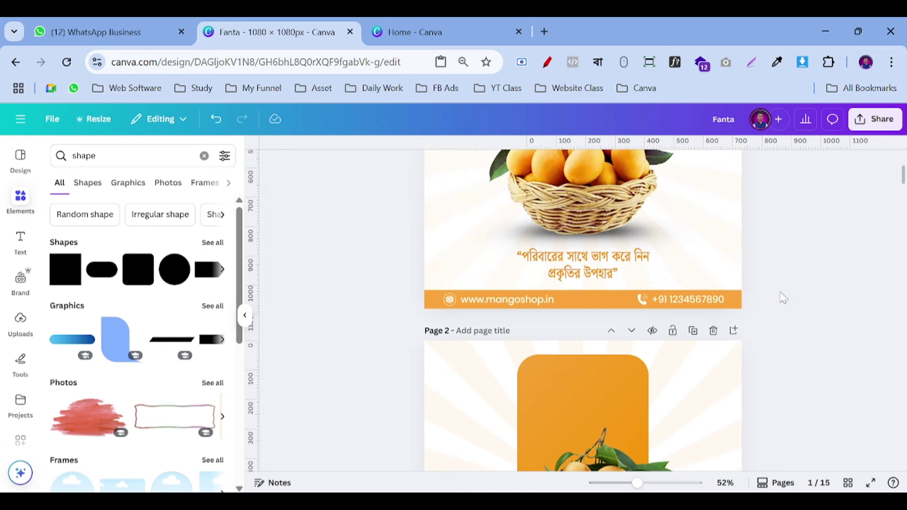
{"action": "scroll", "coordinate": [782, 298], "scroll_direction": "down", "scroll_amount": 5}
{"action": "scroll", "coordinate": [601, 379], "scroll_direction": "up", "scroll_amount": 3}
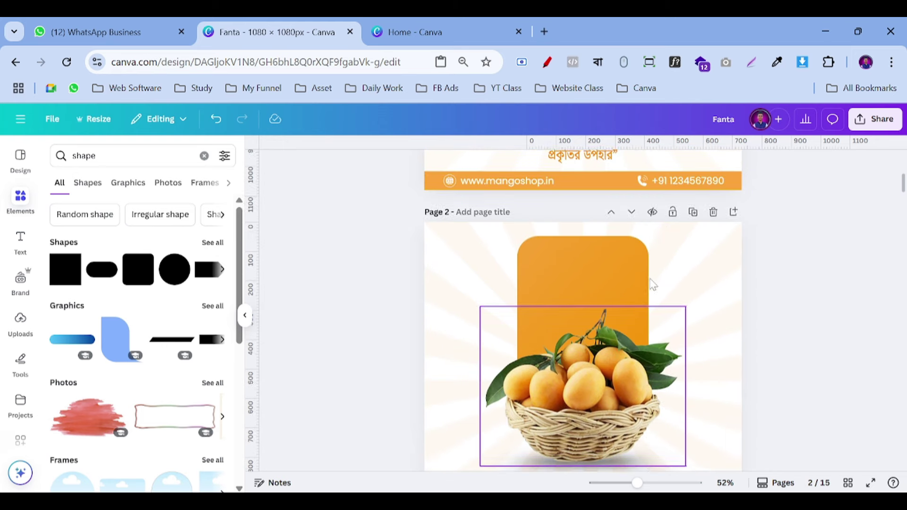
{"action": "scroll", "coordinate": [592, 268], "scroll_direction": "down", "scroll_amount": 3}
{"action": "left_click", "coordinate": [591, 268]}
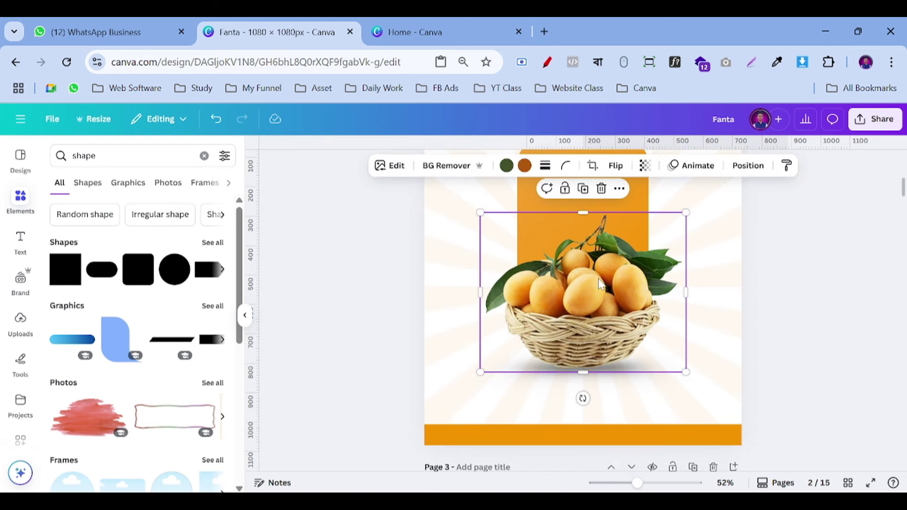
{"action": "left_click", "coordinate": [393, 172]}
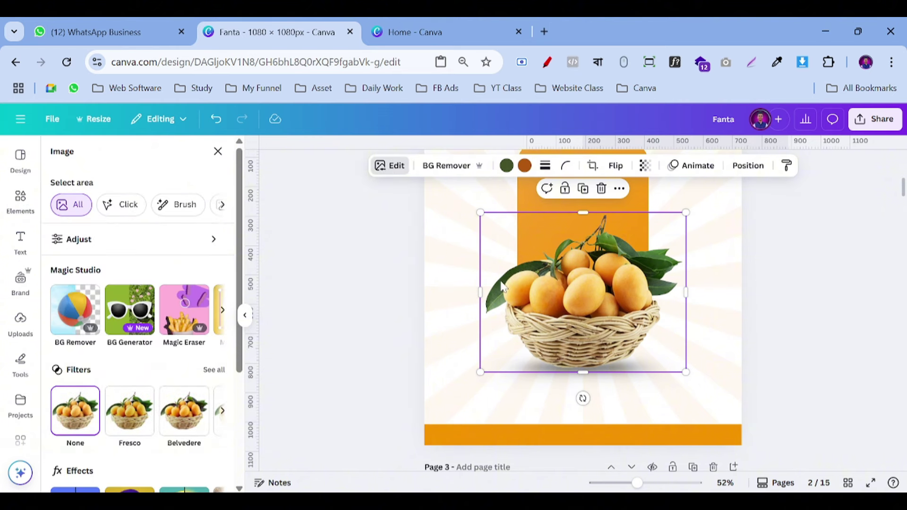
{"action": "scroll", "coordinate": [118, 330], "scroll_direction": "down", "scroll_amount": 2}
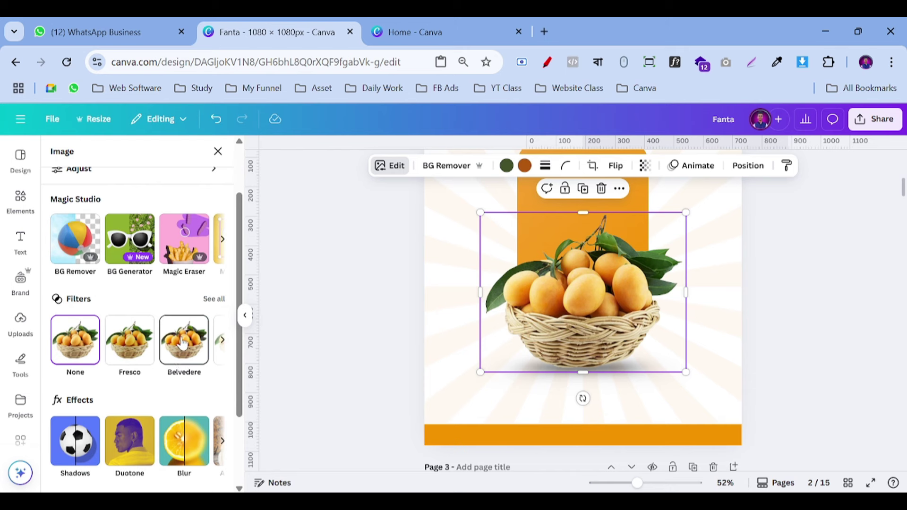
{"action": "scroll", "coordinate": [118, 260], "scroll_direction": "up", "scroll_amount": 2}
{"action": "left_click", "coordinate": [101, 238]}
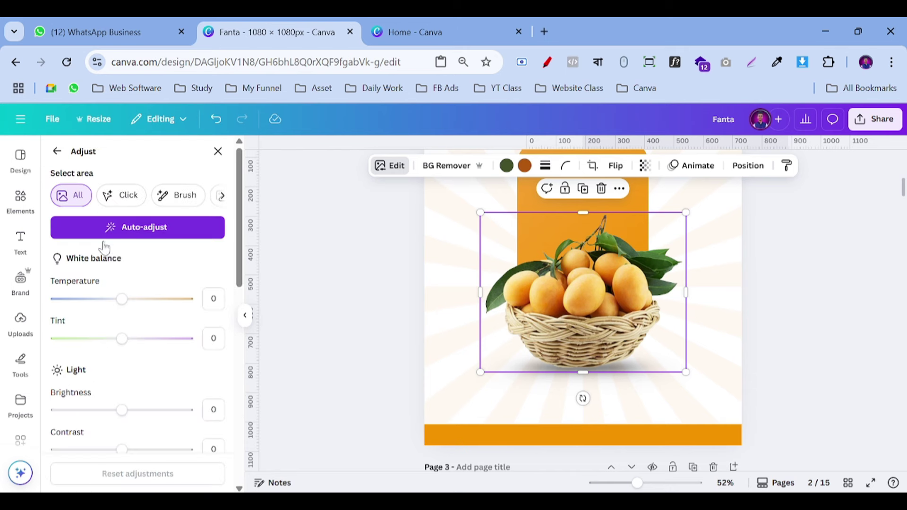
{"action": "left_click", "coordinate": [118, 224]}
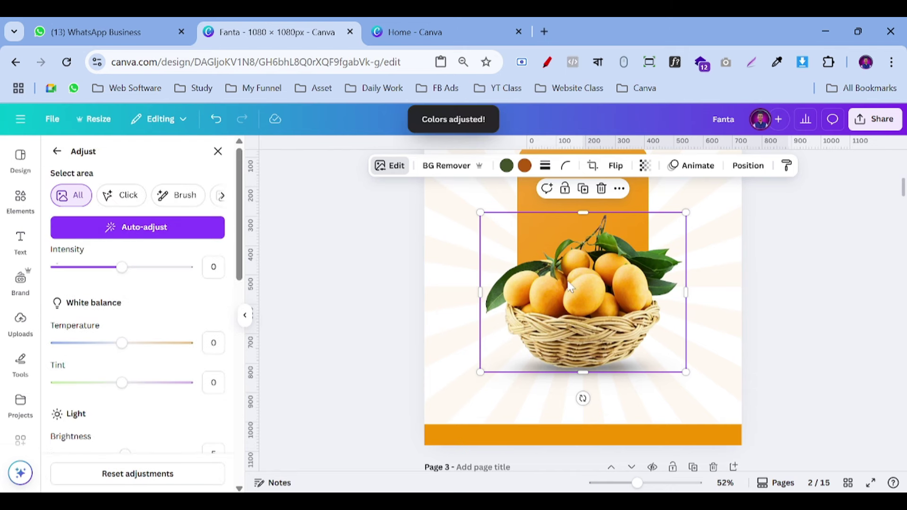
{"action": "left_click", "coordinate": [58, 152]}
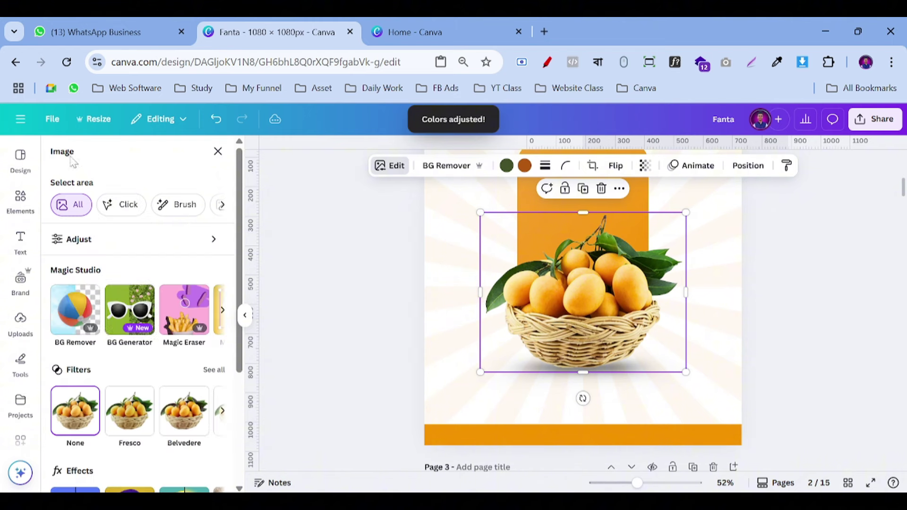
{"action": "scroll", "coordinate": [174, 340], "scroll_direction": "down", "scroll_amount": 2}
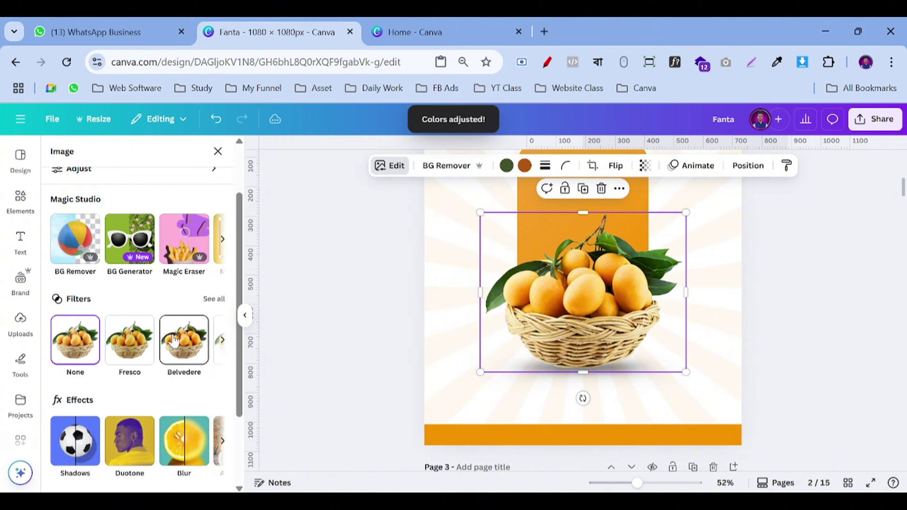
Apply the Belvedere filter to the mango basket image on page 2 and compare it with the page 1 poster.
{"action": "left_click", "coordinate": [175, 341]}
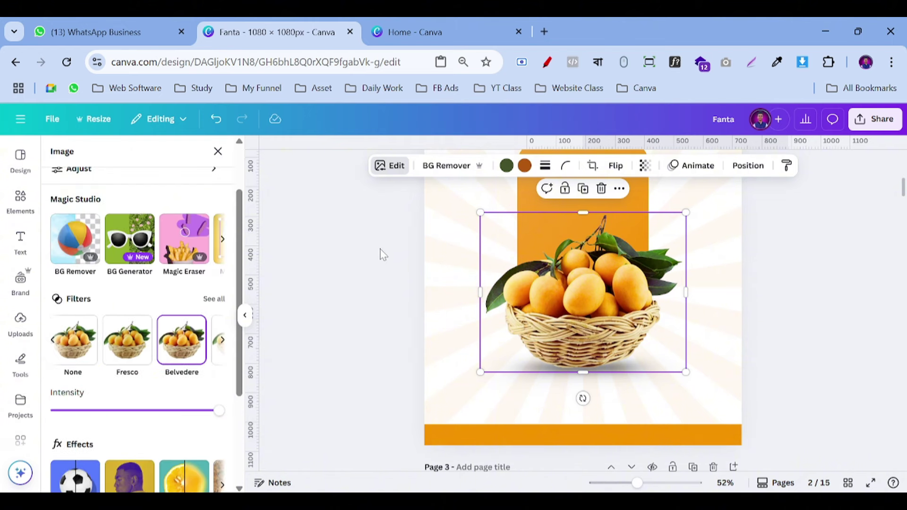
{"action": "left_click", "coordinate": [422, 287]}
{"action": "scroll", "coordinate": [800, 335], "scroll_direction": "up", "scroll_amount": 3}
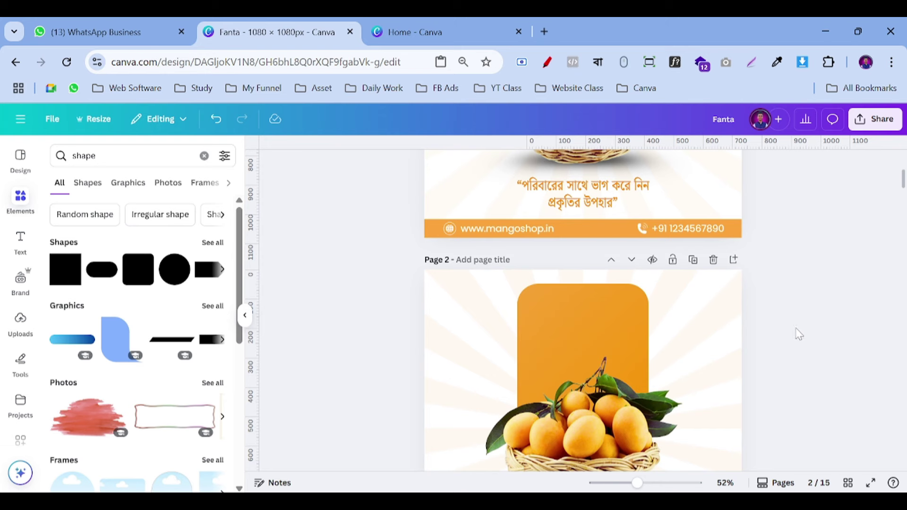
{"action": "scroll", "coordinate": [798, 334], "scroll_direction": "up", "scroll_amount": 4}
{"action": "scroll", "coordinate": [799, 334], "scroll_direction": "down", "scroll_amount": 6}
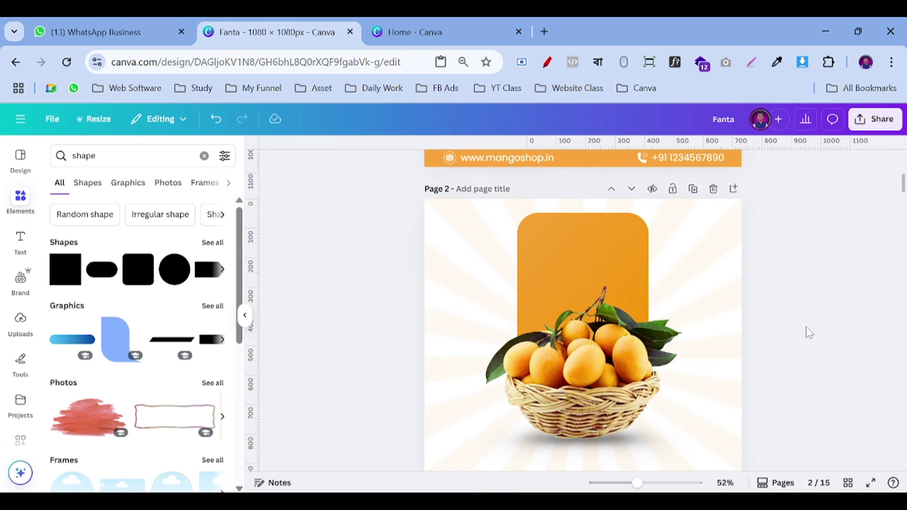
Brighten the first gradient color of the rounded orange panel on page 2 to match the page 1 design.
{"action": "left_click", "coordinate": [546, 228]}
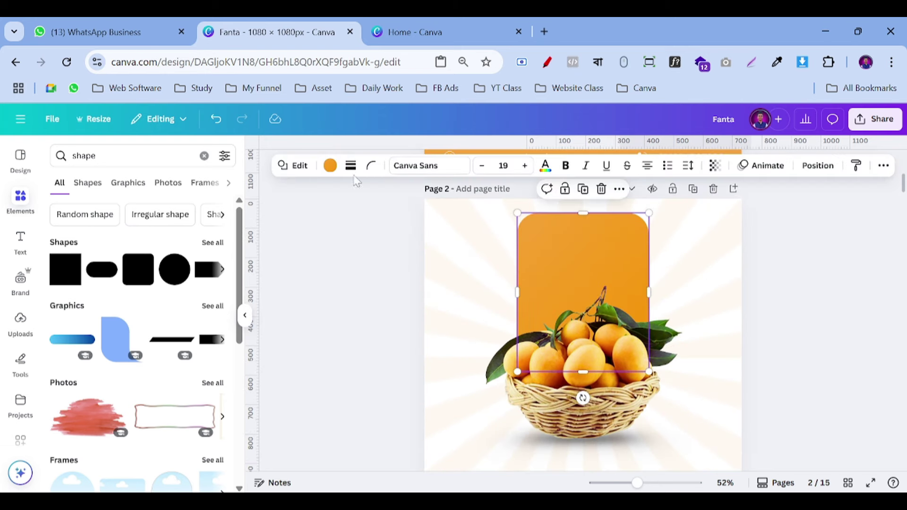
{"action": "left_click", "coordinate": [330, 166]}
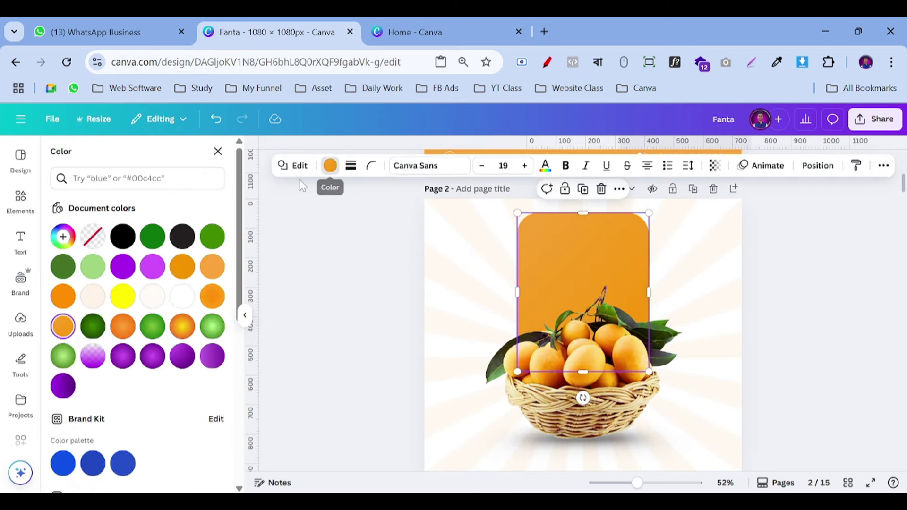
{"action": "left_click", "coordinate": [63, 326]}
{"action": "left_click", "coordinate": [71, 322]}
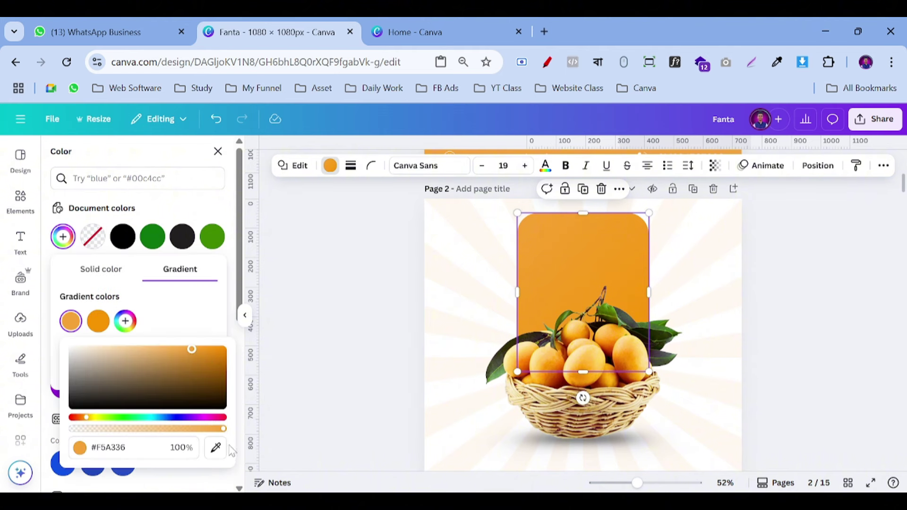
{"action": "left_click", "coordinate": [360, 321]}
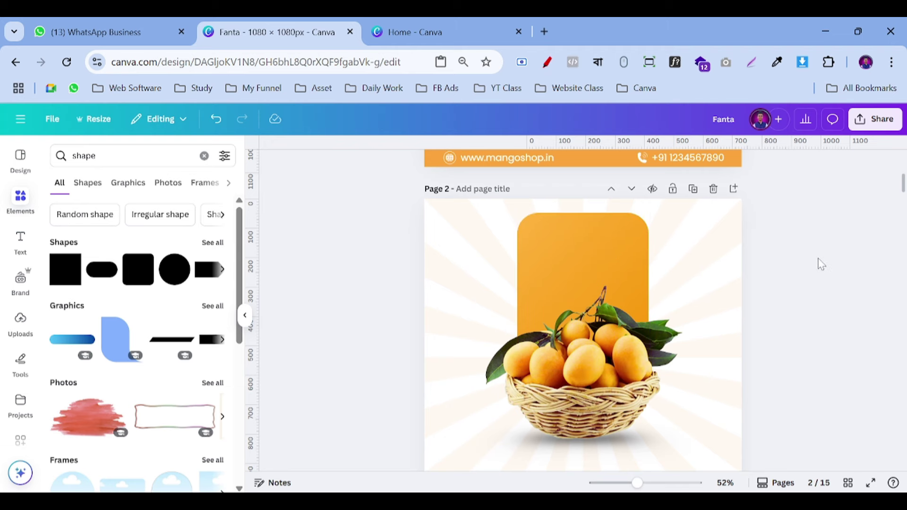
{"action": "scroll", "coordinate": [818, 263], "scroll_direction": "up", "scroll_amount": 5}
{"action": "scroll", "coordinate": [821, 265], "scroll_direction": "up", "scroll_amount": 3}
{"action": "scroll", "coordinate": [799, 261], "scroll_direction": "down", "scroll_amount": 8}
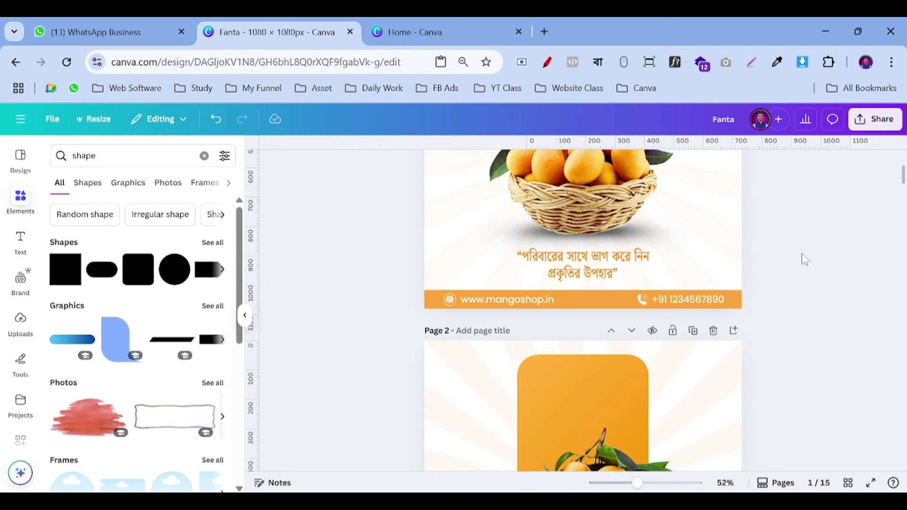
Add a subheading text box to page 2 and switch the browser's typing extension to Bangla input.
{"action": "left_click", "coordinate": [19, 242]}
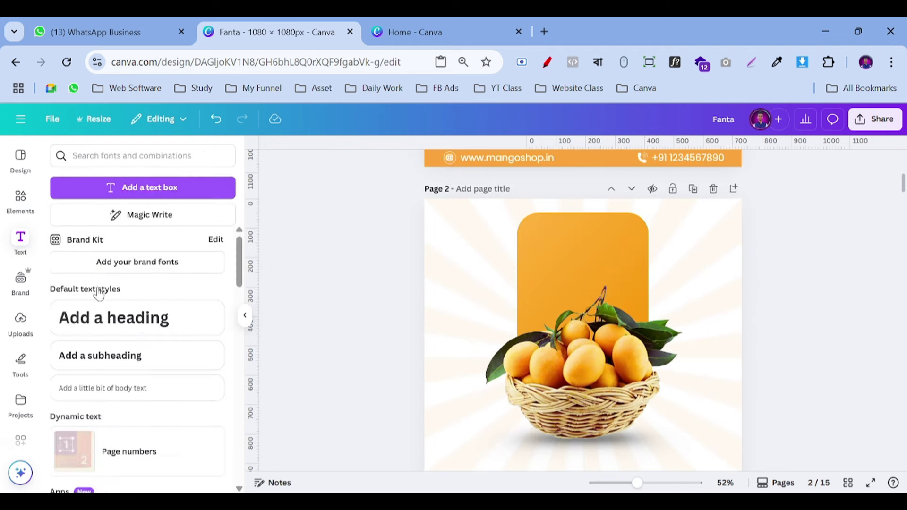
{"action": "left_click", "coordinate": [109, 358]}
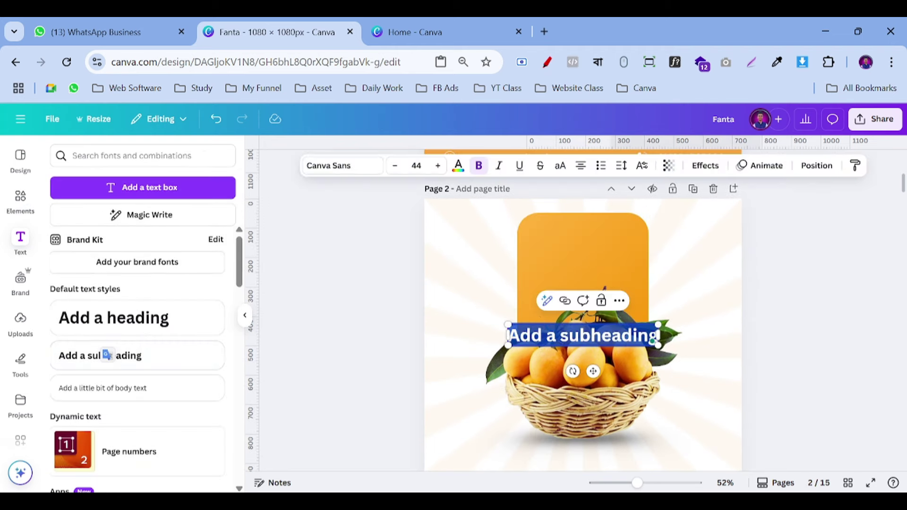
{"action": "left_click", "coordinate": [598, 62]}
{"action": "left_click", "coordinate": [493, 91]}
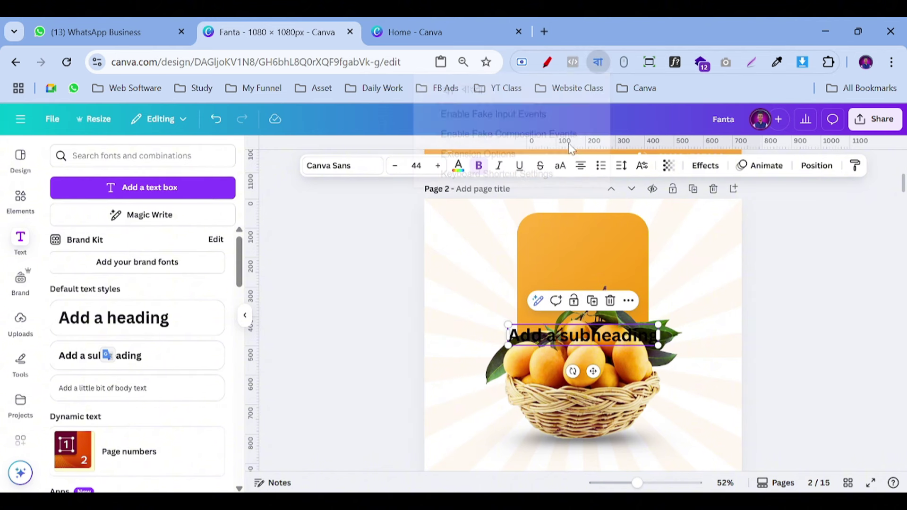
Replace the placeholder subheading text with the Bangla word রসালো.
{"action": "double_click", "coordinate": [598, 332]}
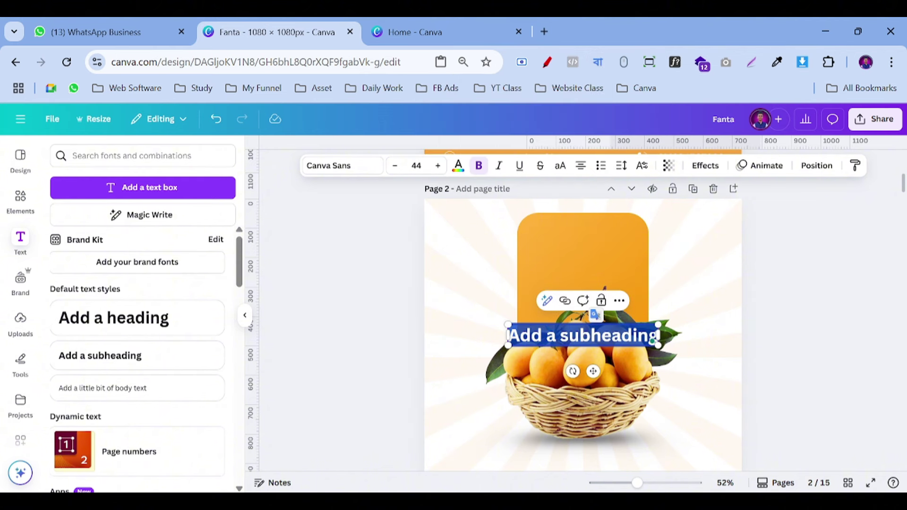
{"action": "type", "text": "rosalo"}
{"action": "key", "text": "space"}
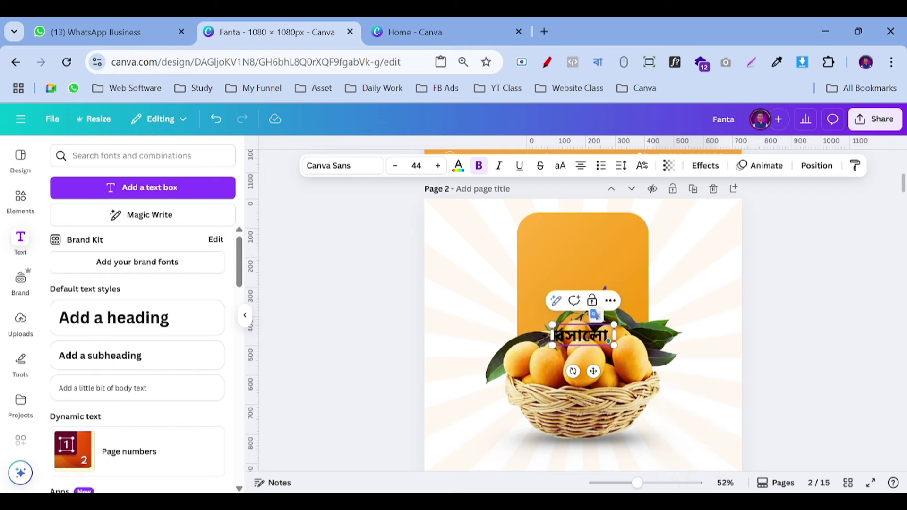
{"action": "left_click", "coordinate": [779, 288]}
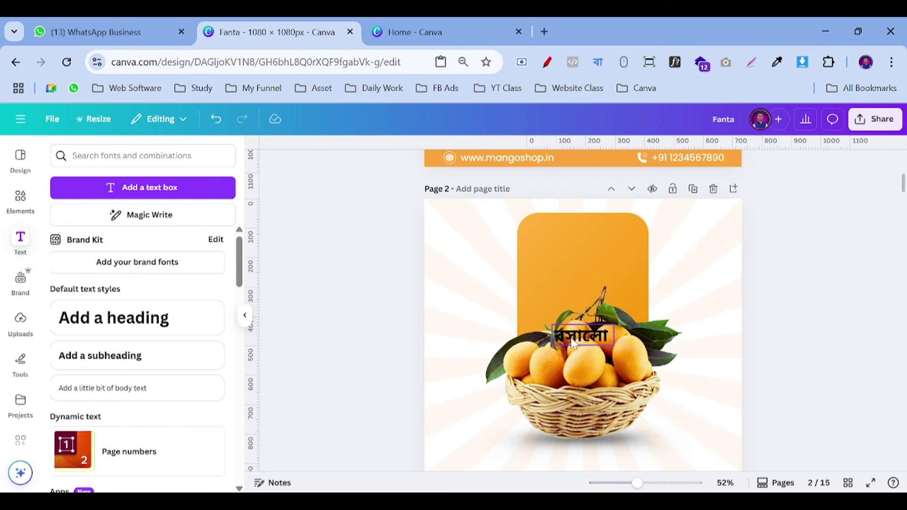
Move the রসালো text from the basket to the upper-left part of the orange panel.
{"action": "left_click_drag", "start_coordinate": [570, 333], "coordinate": [589, 240]}
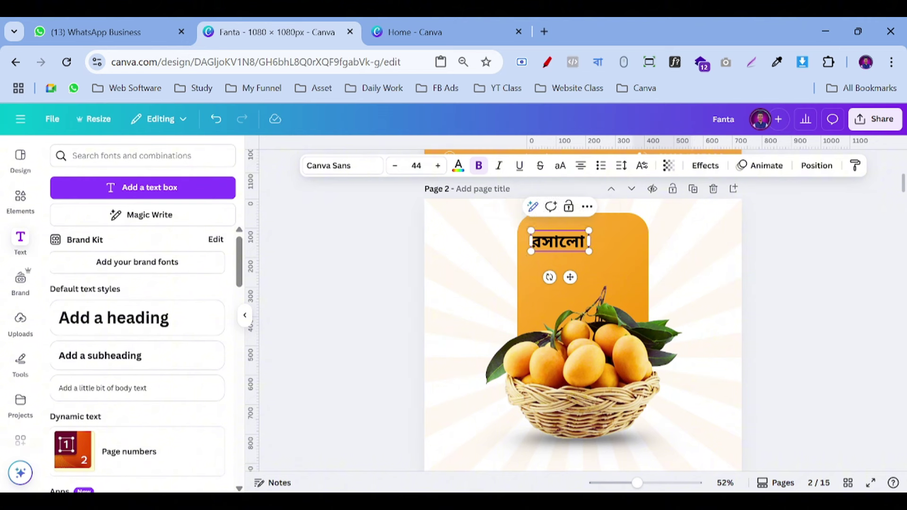
{"action": "mouse_move", "coordinate": [586, 241]}
{"action": "left_mouse_down"}
{"action": "mouse_move", "coordinate": [605, 239]}
{"action": "mouse_move", "coordinate": [585, 242]}
{"action": "left_mouse_up"}
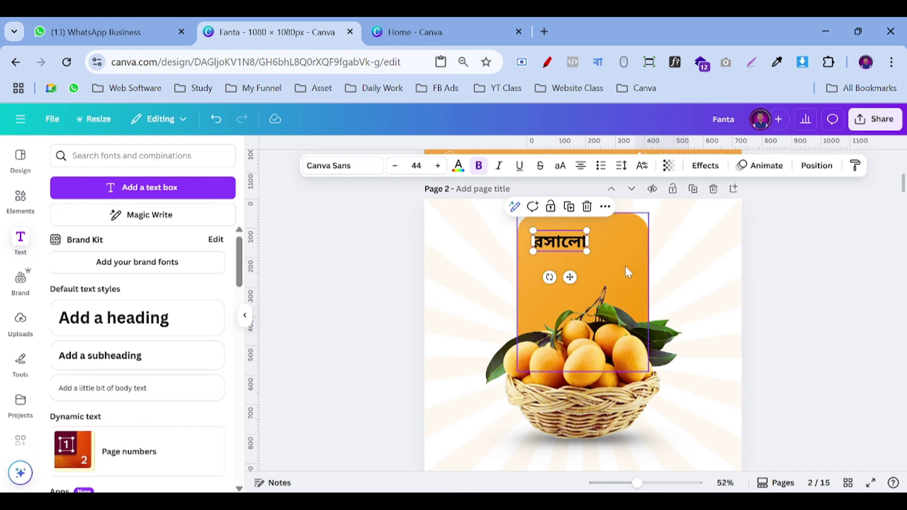
{"action": "left_click", "coordinate": [812, 264]}
Duplicate the রসালো text, place the copy just below it on the panel, and change its wording to আম.
{"action": "scroll", "coordinate": [812, 263], "scroll_direction": "up", "scroll_amount": 3}
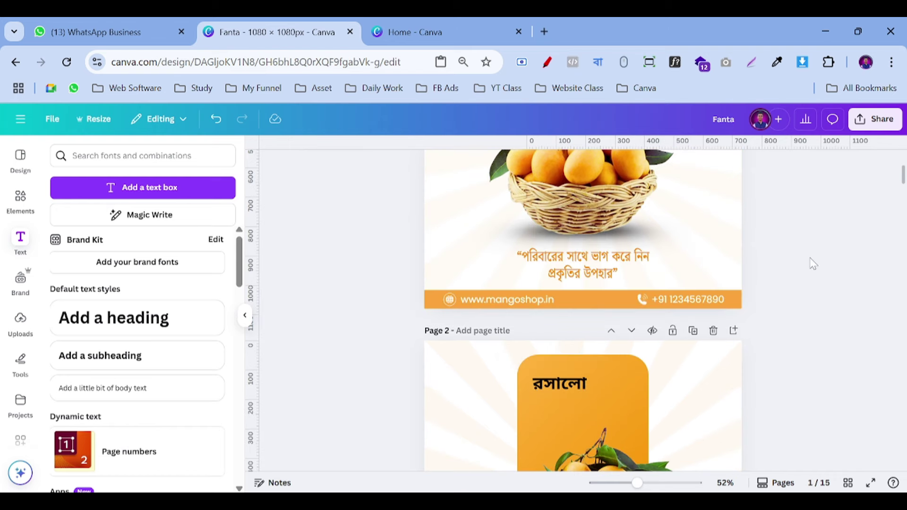
{"action": "scroll", "coordinate": [812, 264], "scroll_direction": "down", "scroll_amount": 1}
{"action": "scroll", "coordinate": [810, 260], "scroll_direction": "up", "scroll_amount": 3}
{"action": "scroll", "coordinate": [756, 269], "scroll_direction": "down", "scroll_amount": 3}
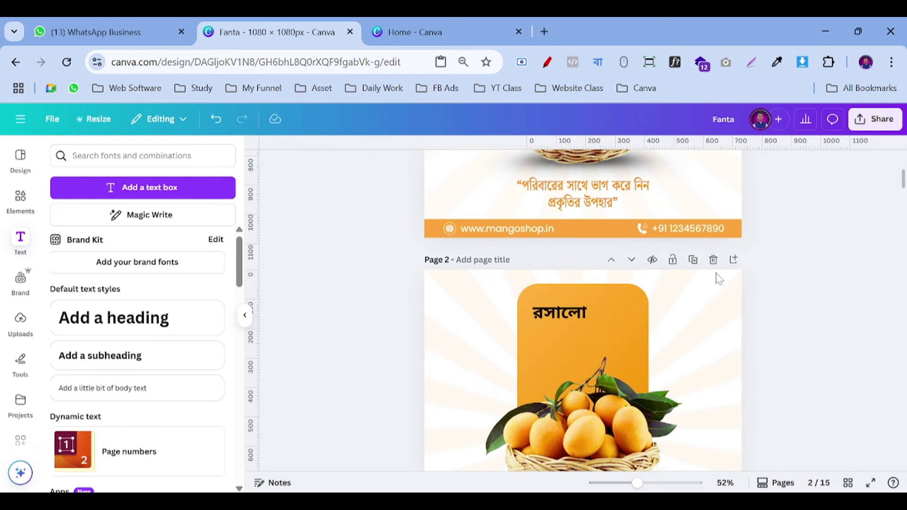
{"action": "left_click", "coordinate": [577, 307]}
{"action": "left_click", "coordinate": [569, 277]}
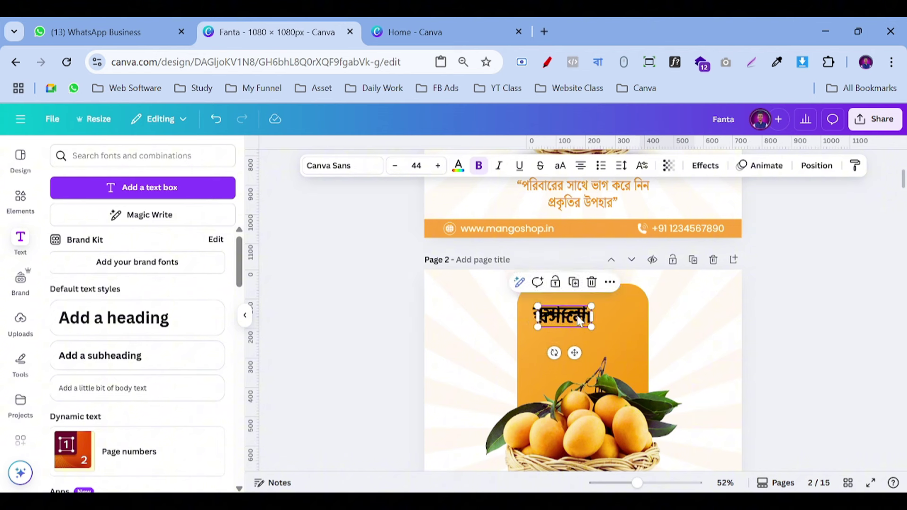
{"action": "double_click", "coordinate": [567, 339]}
{"action": "type", "text": "am"}
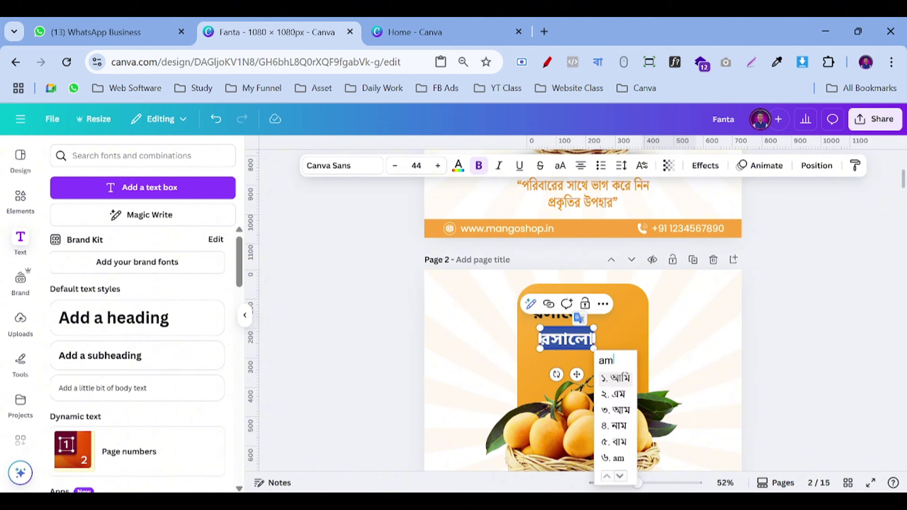
{"action": "type", "text": "3"}
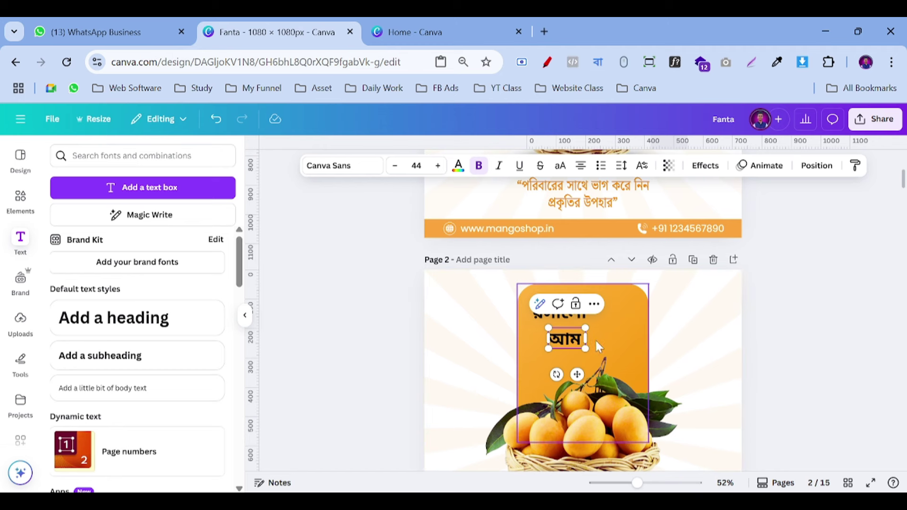
{"action": "left_click", "coordinate": [799, 328]}
Duplicate the রসালো text again and place the copy below and to the right of আম, above the mangoes.
{"action": "scroll", "coordinate": [825, 290], "scroll_direction": "up", "scroll_amount": 5}
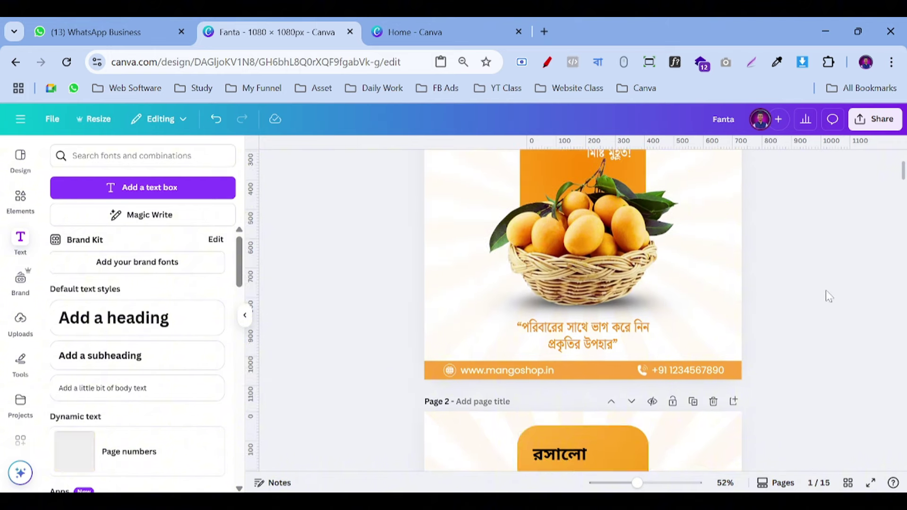
{"action": "scroll", "coordinate": [694, 300], "scroll_direction": "down", "scroll_amount": 6}
{"action": "left_click", "coordinate": [570, 231]}
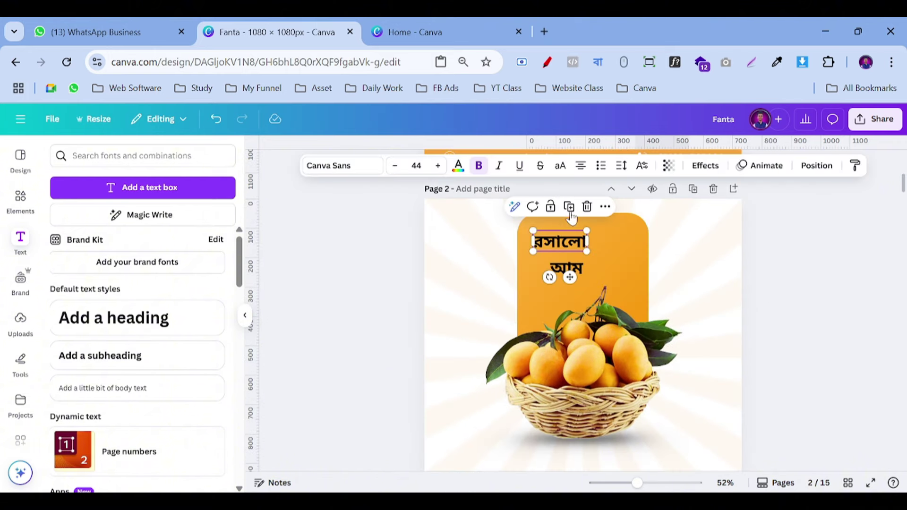
{"action": "left_click_drag", "start_coordinate": [571, 231], "coordinate": [612, 284]}
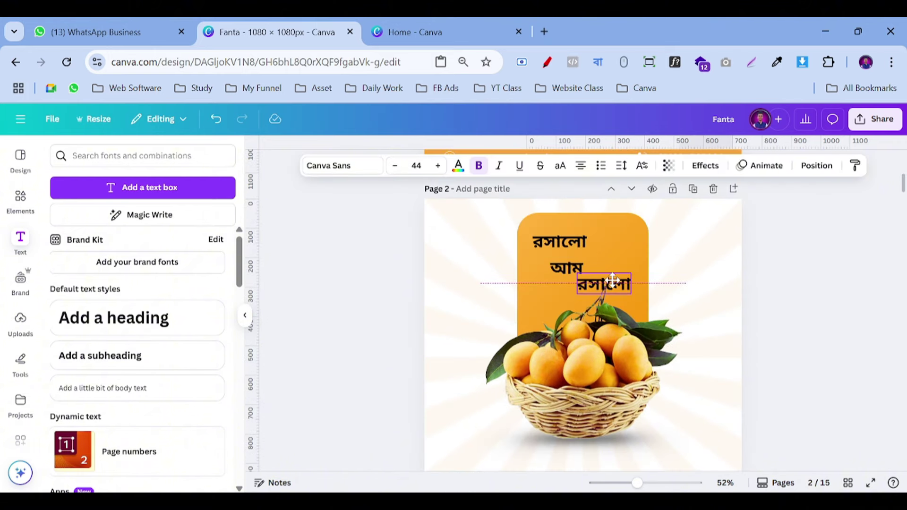
{"action": "scroll", "coordinate": [767, 286], "scroll_direction": "up", "scroll_amount": 6}
{"action": "scroll", "coordinate": [772, 290], "scroll_direction": "down", "scroll_amount": 6}
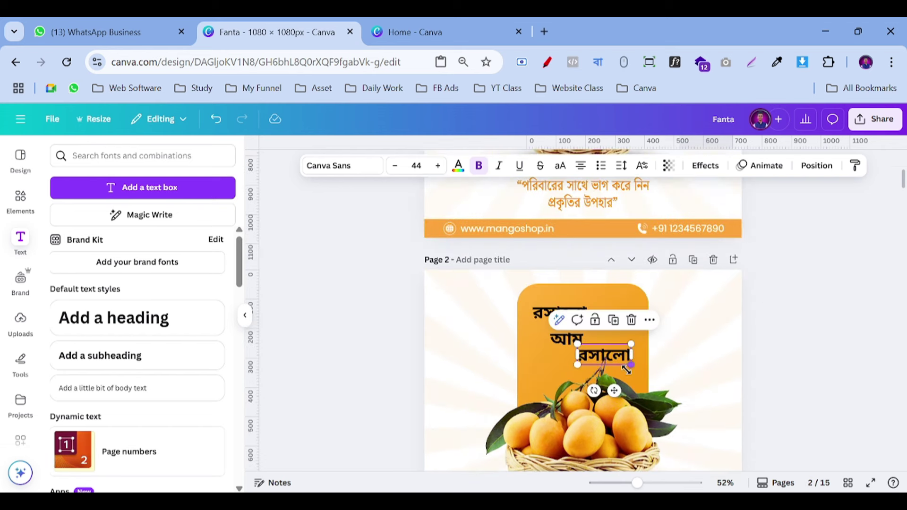
Replace the wording of the lowest text copy on the panel with মিষ্টি মুহূর্ত.
{"action": "double_click", "coordinate": [605, 355]}
{"action": "type", "text": "mishti"}
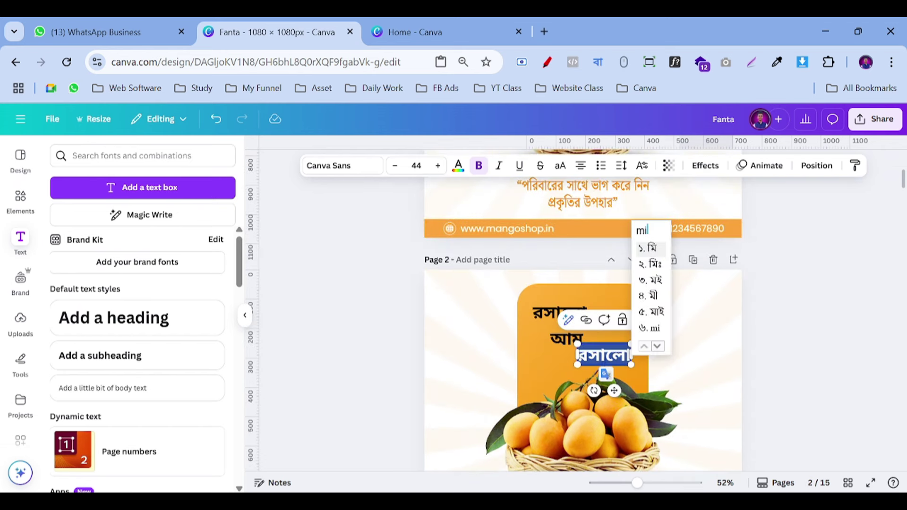
{"action": "key", "text": "space"}
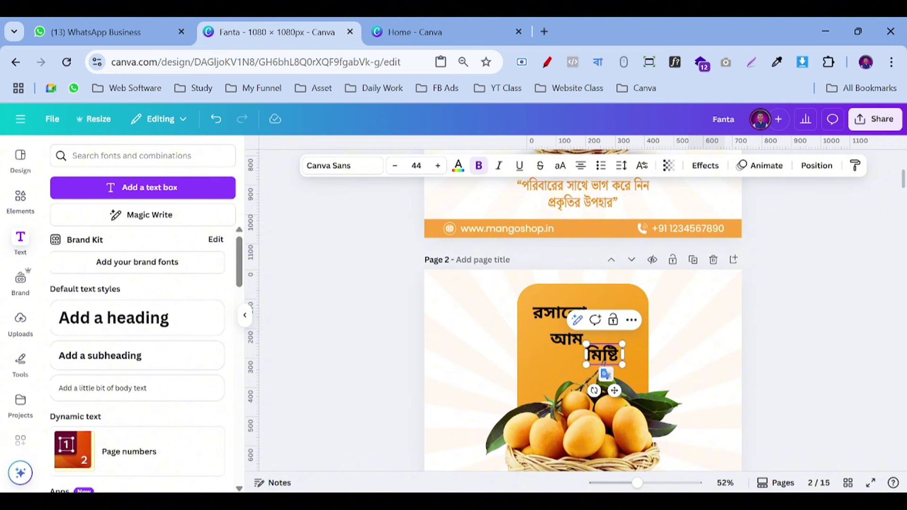
{"action": "type", "text": "muhurto"}
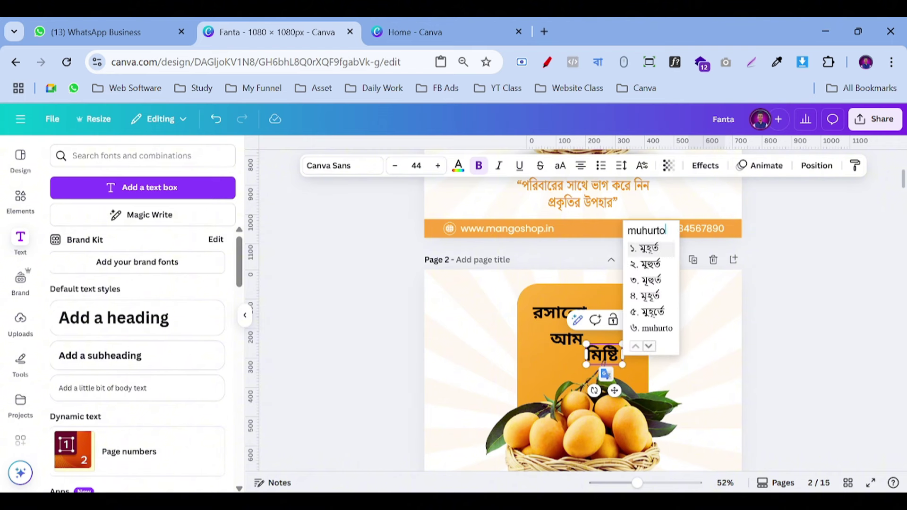
{"action": "key", "text": "space"}
{"action": "left_click", "coordinate": [768, 319]}
Copy the full two-line orange slogan “পরিবারের সাথে ভাগ করে নিন প্রকৃতির উপহার” from the page 1 poster.
{"action": "scroll", "coordinate": [769, 319], "scroll_direction": "up", "scroll_amount": 5}
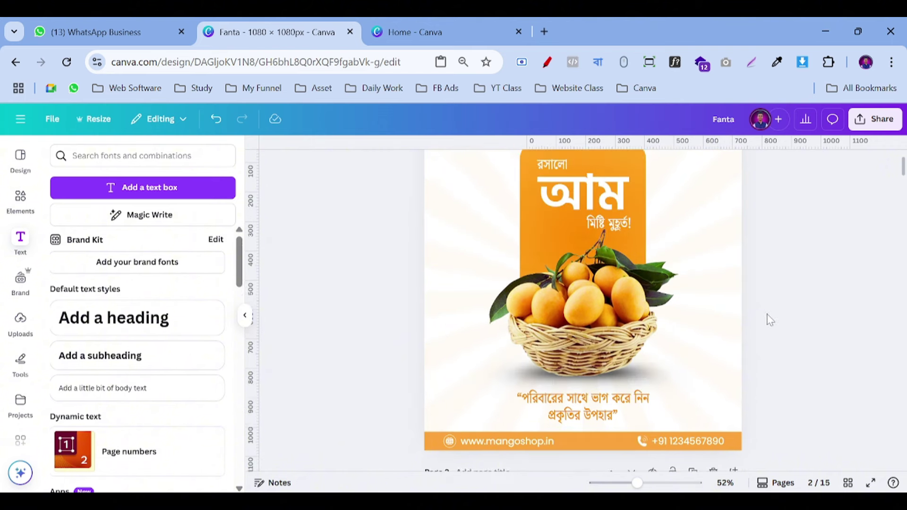
{"action": "scroll", "coordinate": [770, 320], "scroll_direction": "down", "scroll_amount": 5}
{"action": "left_click", "coordinate": [573, 204]}
{"action": "triple_click", "coordinate": [573, 204]}
{"action": "right_click", "coordinate": [573, 204]}
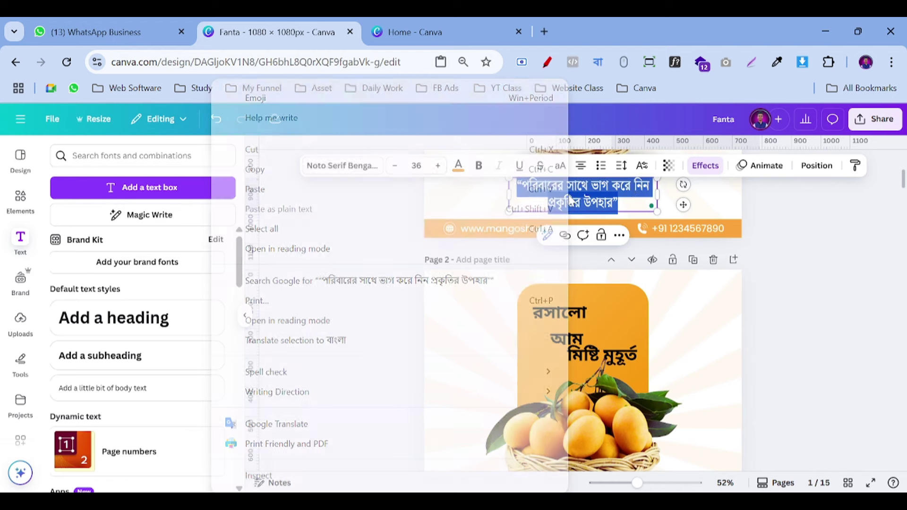
{"action": "left_click", "coordinate": [303, 169]}
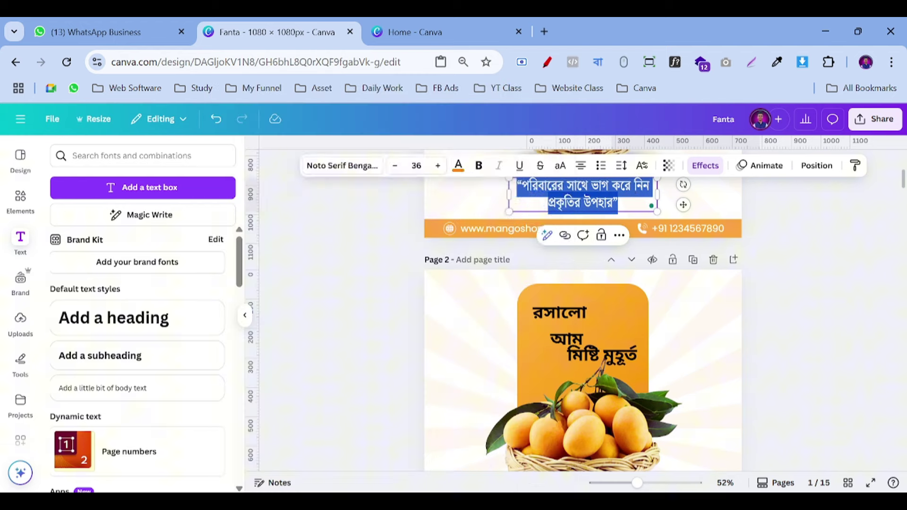
{"action": "right_click", "coordinate": [609, 187]}
{"action": "left_click", "coordinate": [642, 173]}
Paste the copied slogan on page 2, centered between the basket's shadow and the orange footer bar.
{"action": "scroll", "coordinate": [557, 302], "scroll_direction": "down", "scroll_amount": 5}
{"action": "left_click", "coordinate": [536, 321]}
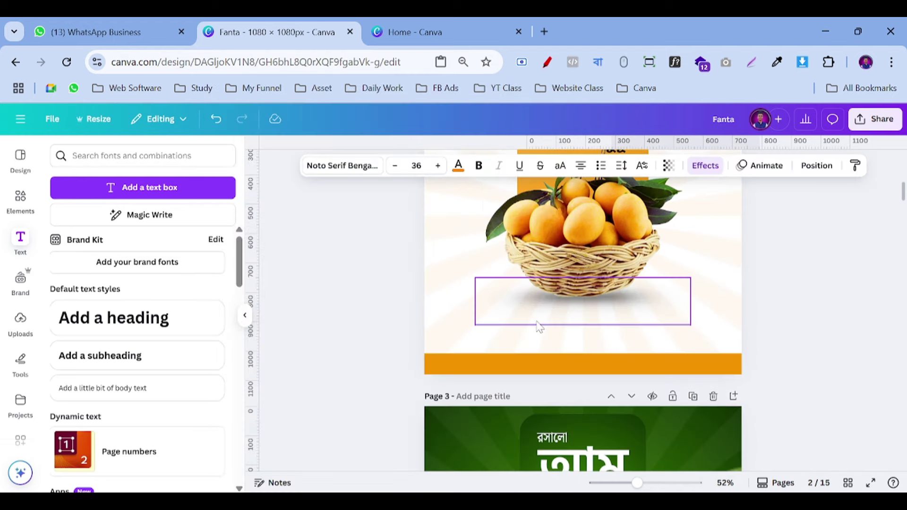
{"action": "right_click", "coordinate": [536, 321]}
{"action": "left_click", "coordinate": [573, 173]}
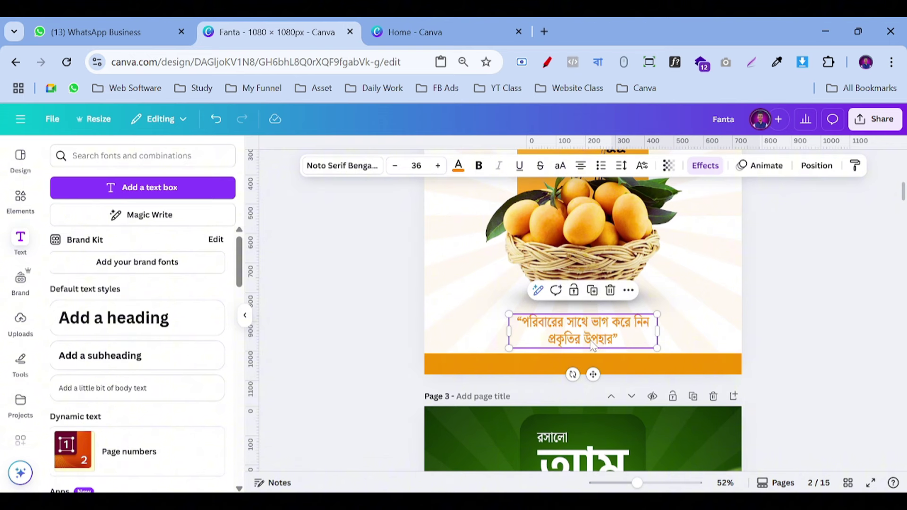
{"action": "left_click", "coordinate": [754, 326]}
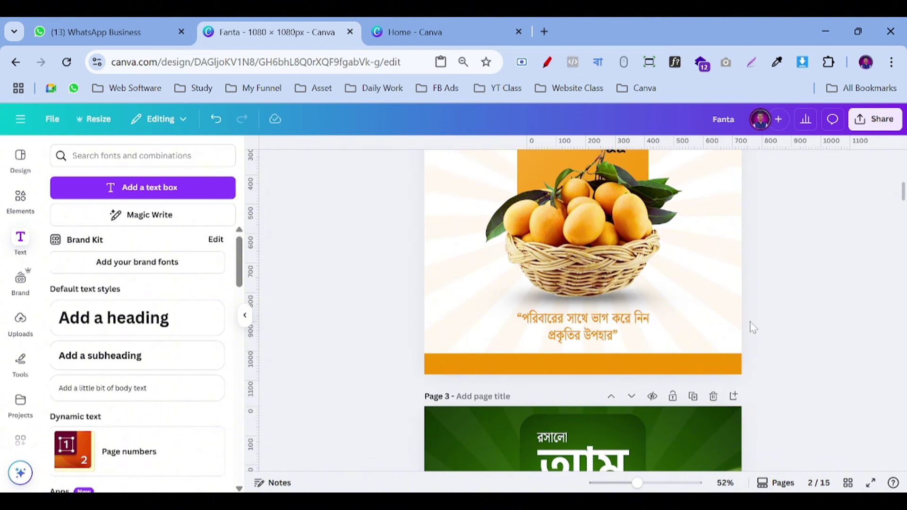
{"action": "scroll", "coordinate": [763, 313], "scroll_direction": "up", "scroll_amount": 4}
{"action": "scroll", "coordinate": [763, 314], "scroll_direction": "up", "scroll_amount": 1}
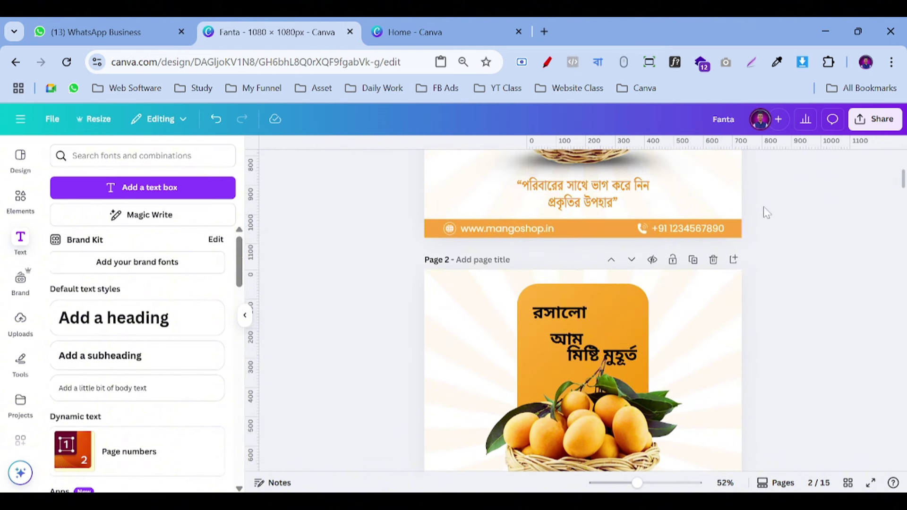
Color the রসালো text at the top of the page 2 orange panel white.
{"action": "left_click", "coordinate": [599, 63]}
{"action": "left_click", "coordinate": [500, 119]}
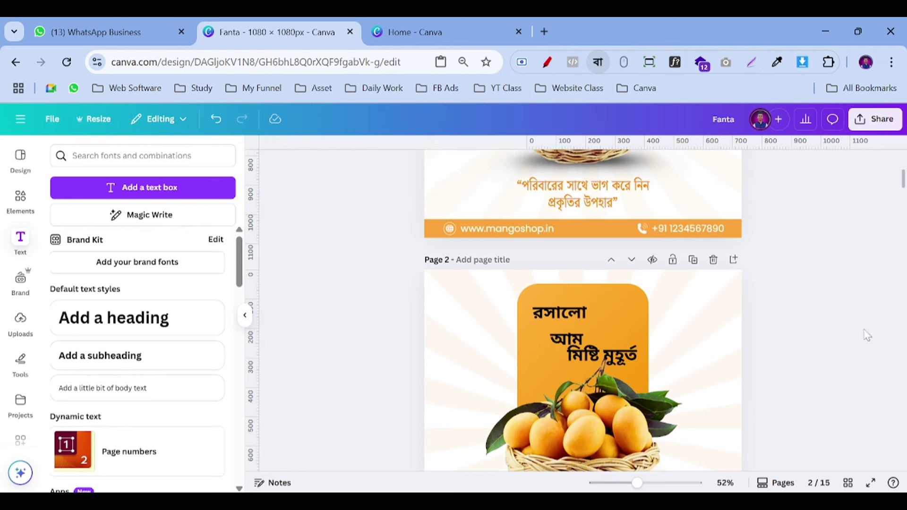
{"action": "left_click", "coordinate": [557, 312]}
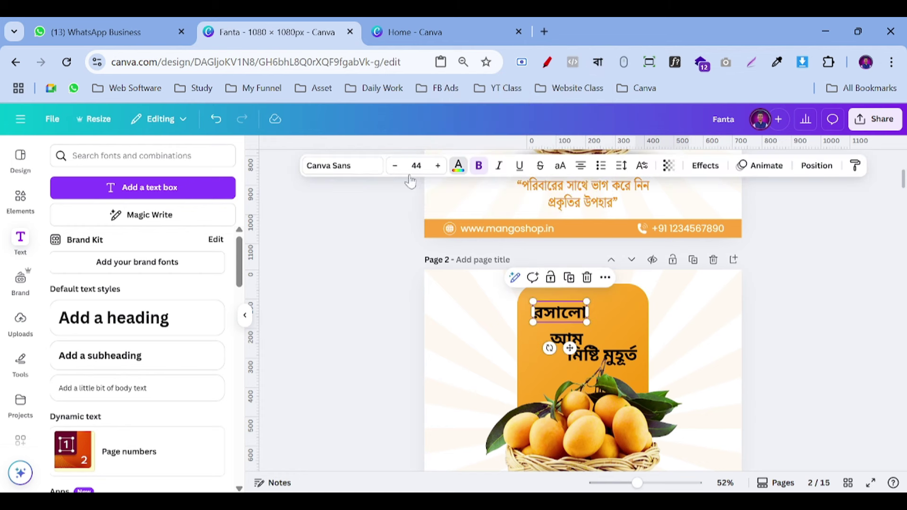
{"action": "left_click", "coordinate": [458, 165]}
{"action": "left_click", "coordinate": [152, 296]}
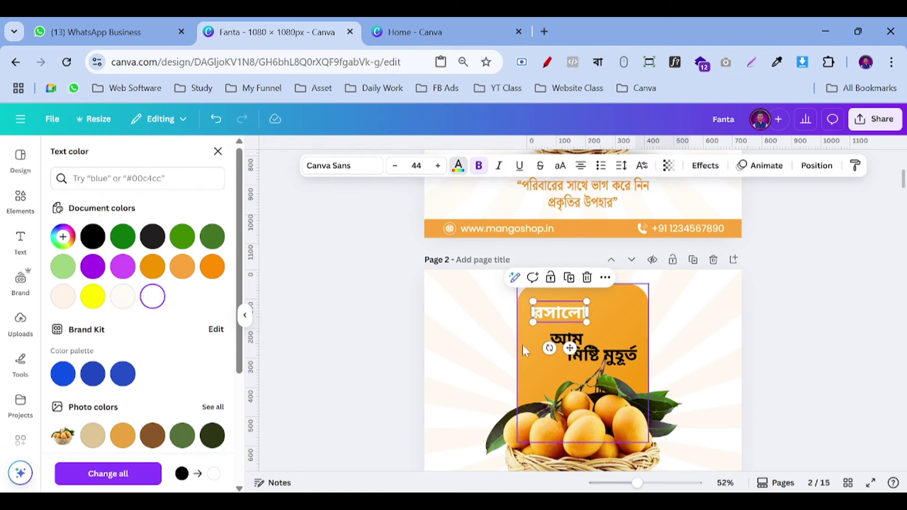
Set the রসালো text in Noto Serif Bengali Condensed Regular and shift it toward the orange panel's upper-left corner.
{"action": "left_click", "coordinate": [337, 166]}
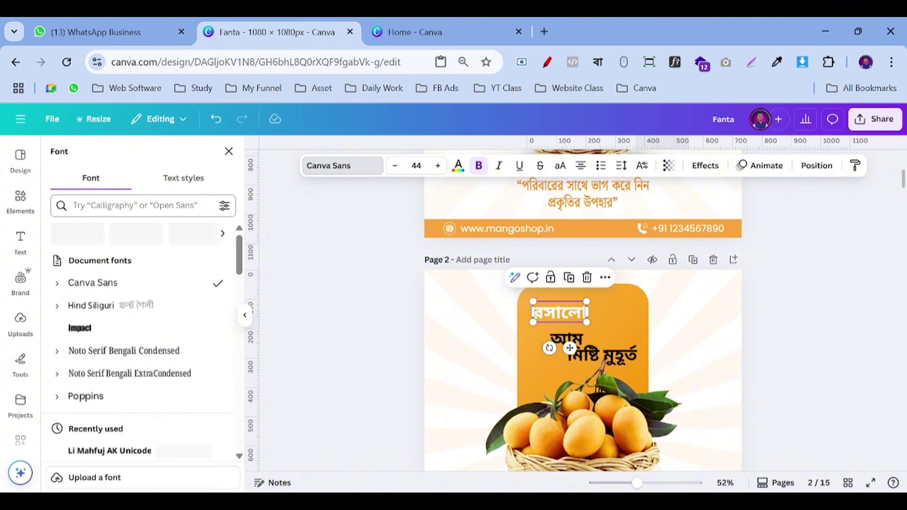
{"action": "type", "text": "ben"}
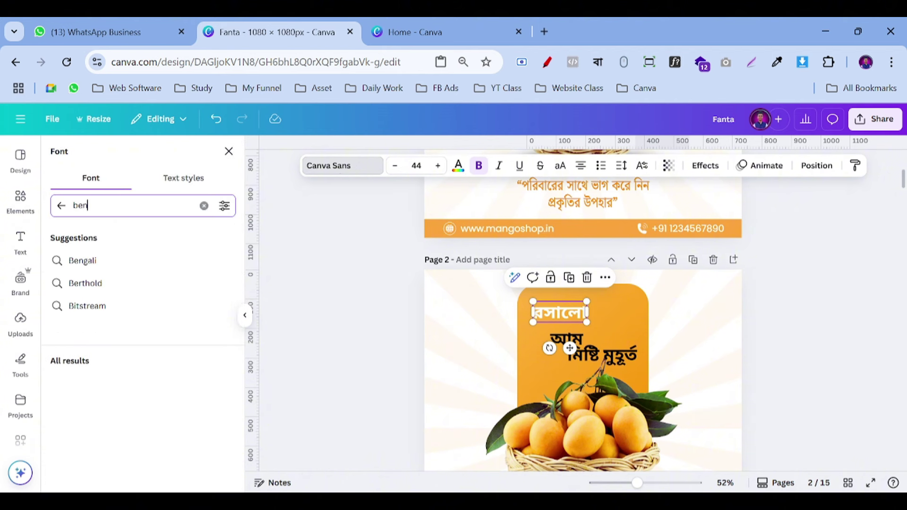
{"action": "type", "text": "gali"}
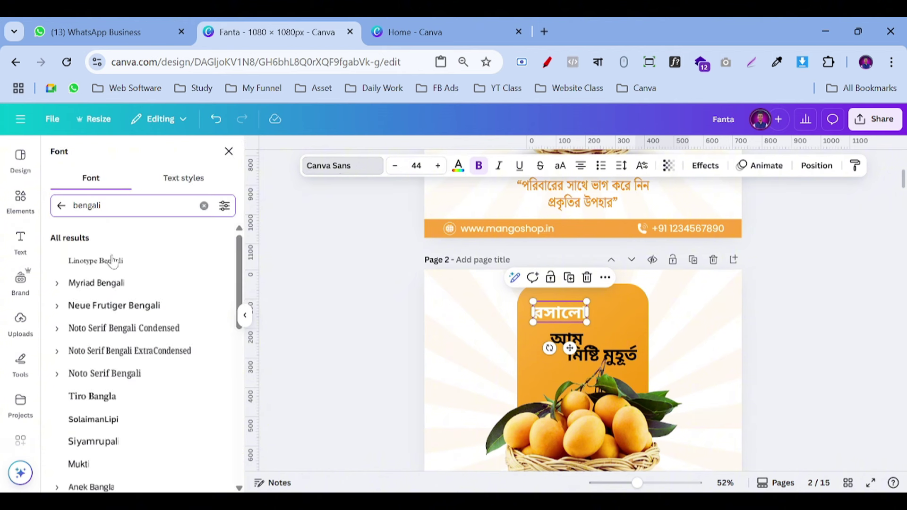
{"action": "left_click", "coordinate": [58, 336]}
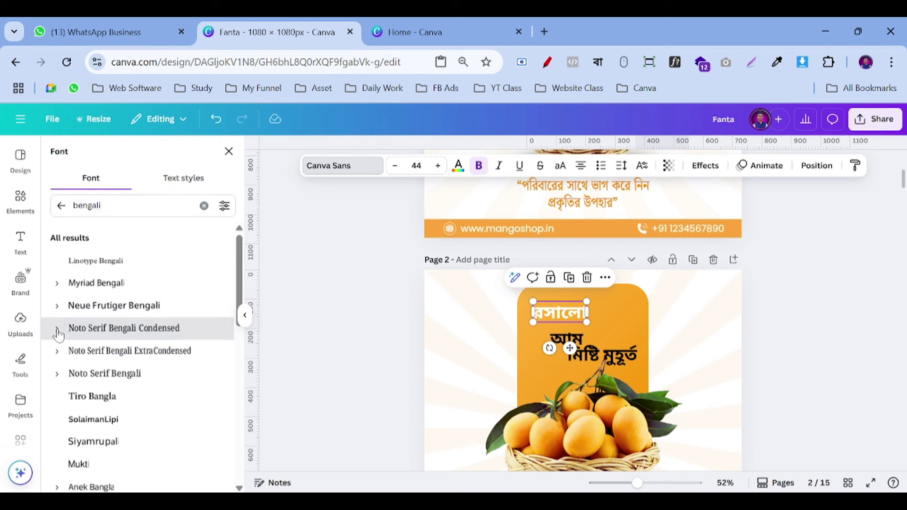
{"action": "scroll", "coordinate": [108, 359], "scroll_direction": "down", "scroll_amount": 2}
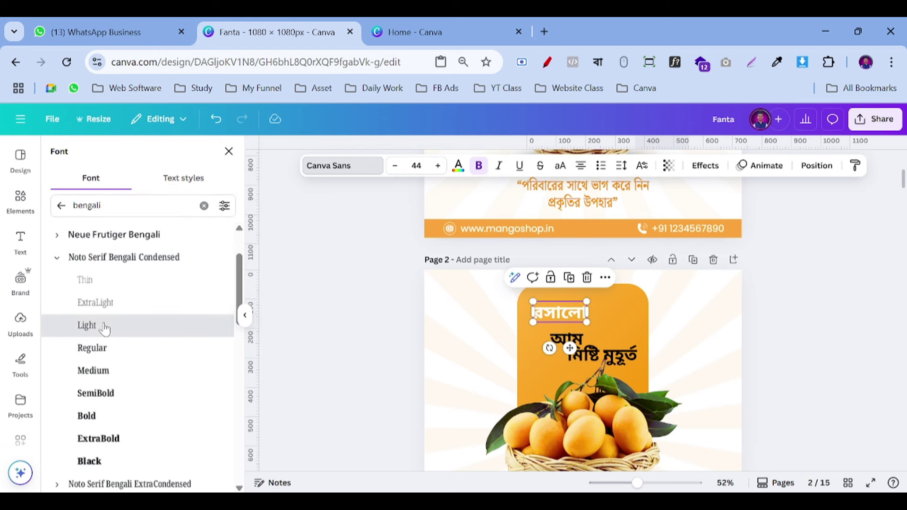
{"action": "left_click", "coordinate": [101, 325]}
{"action": "left_click", "coordinate": [100, 354]}
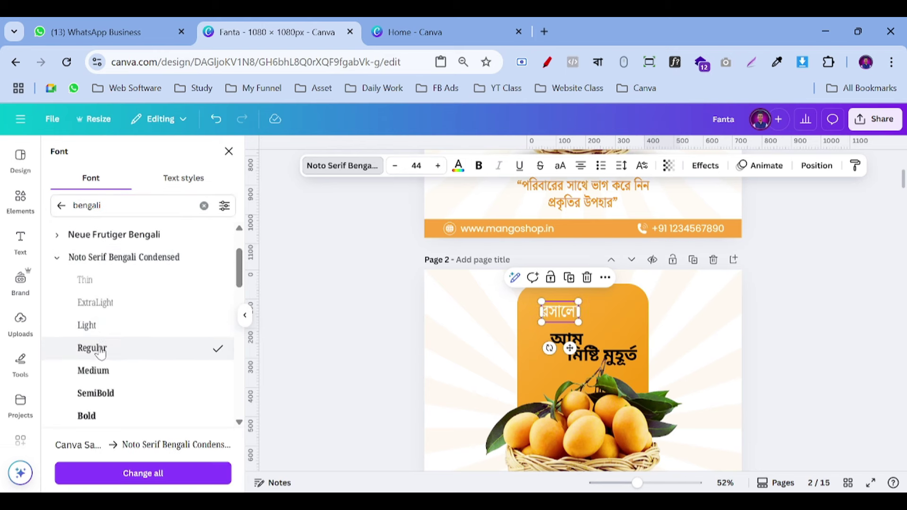
{"action": "scroll", "coordinate": [116, 376], "scroll_direction": "down", "scroll_amount": 6}
{"action": "left_click", "coordinate": [103, 254]}
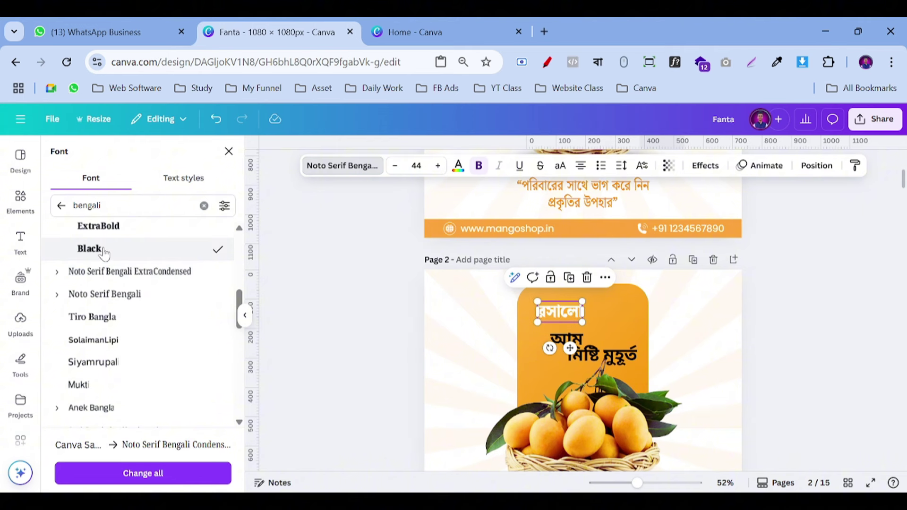
{"action": "scroll", "coordinate": [106, 265], "scroll_direction": "up", "scroll_amount": 4}
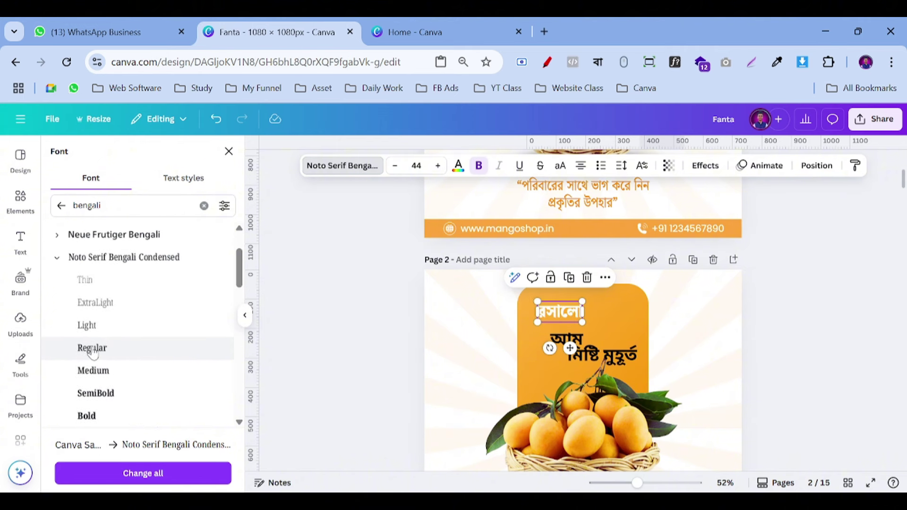
{"action": "left_click", "coordinate": [94, 349]}
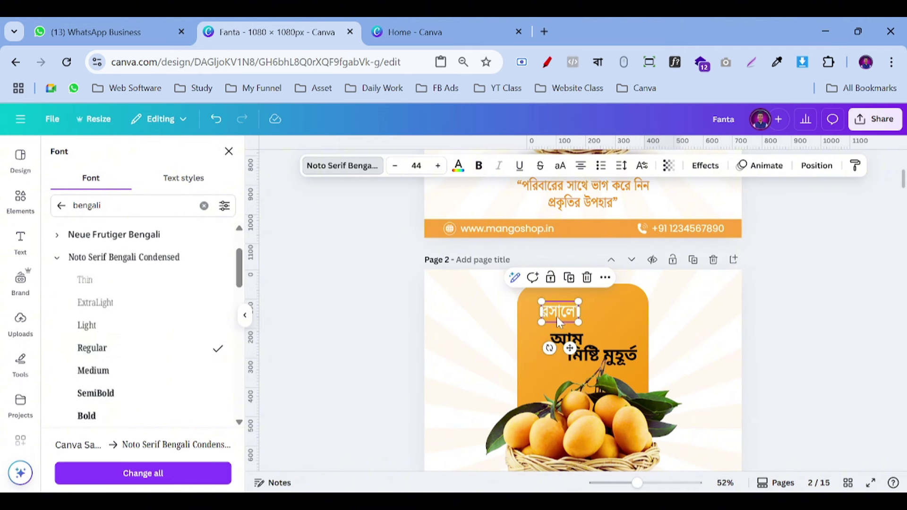
{"action": "mouse_move", "coordinate": [556, 316]}
{"action": "left_mouse_down"}
{"action": "mouse_move", "coordinate": [549, 308]}
{"action": "mouse_move", "coordinate": [552, 319]}
{"action": "left_mouse_up"}
Set the আম text in Hind Siliguri Bold and color it white.
{"action": "left_click", "coordinate": [568, 338]}
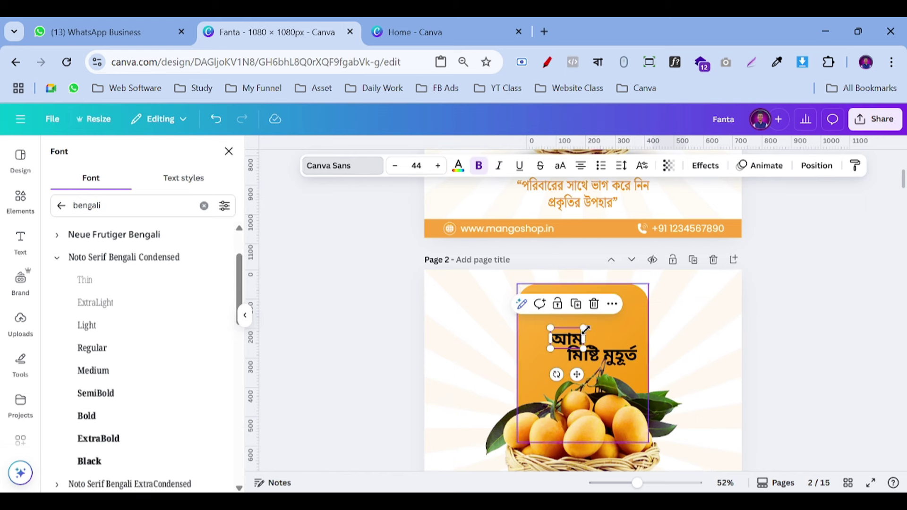
{"action": "left_click", "coordinate": [344, 174]}
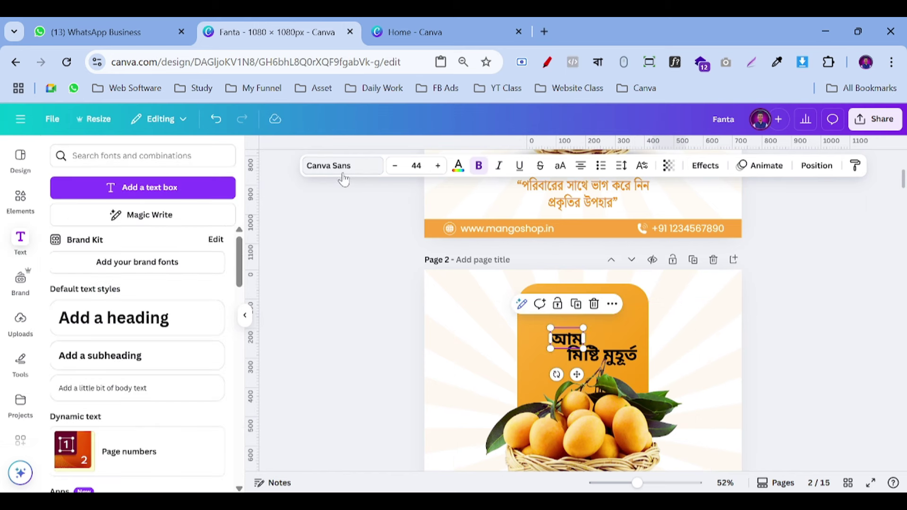
{"action": "left_click", "coordinate": [345, 179]}
{"action": "scroll", "coordinate": [114, 338], "scroll_direction": "down", "scroll_amount": 10}
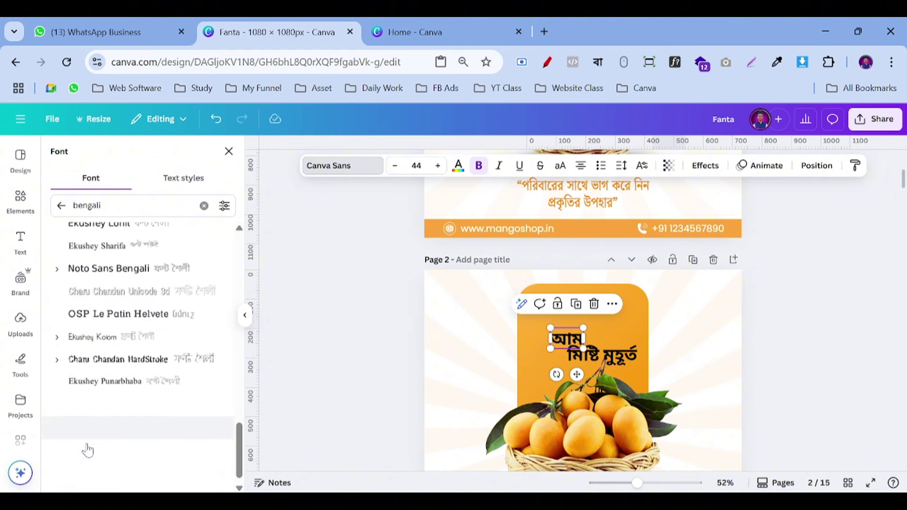
{"action": "left_click", "coordinate": [57, 483]}
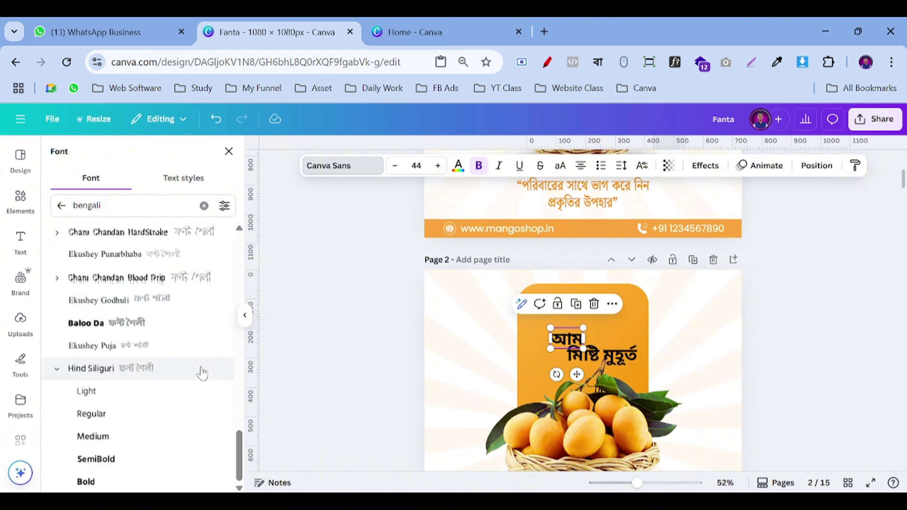
{"action": "left_click", "coordinate": [121, 483]}
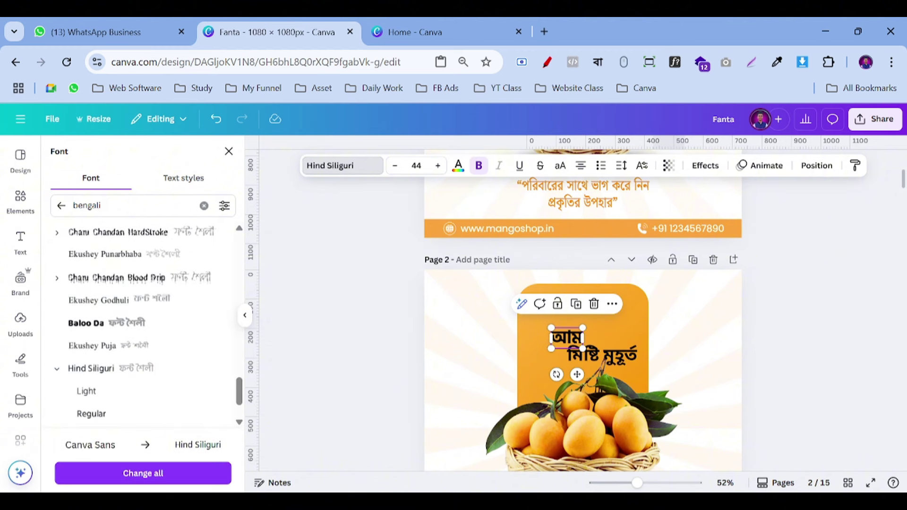
{"action": "left_click", "coordinate": [458, 165]}
{"action": "left_click", "coordinate": [153, 297]}
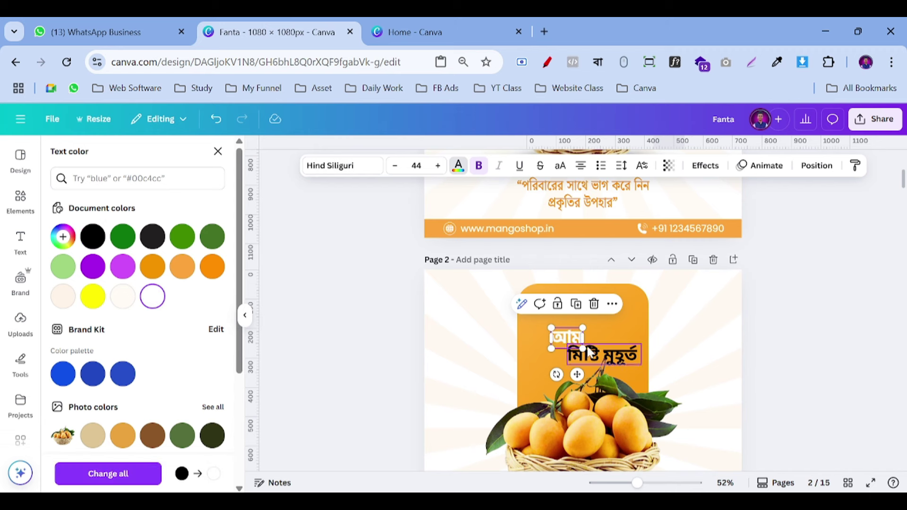
Enlarge the আম text to size 126 and arrange it directly below রসালো in the upper part of the panel.
{"action": "left_click", "coordinate": [577, 349]}
{"action": "left_click", "coordinate": [579, 339]}
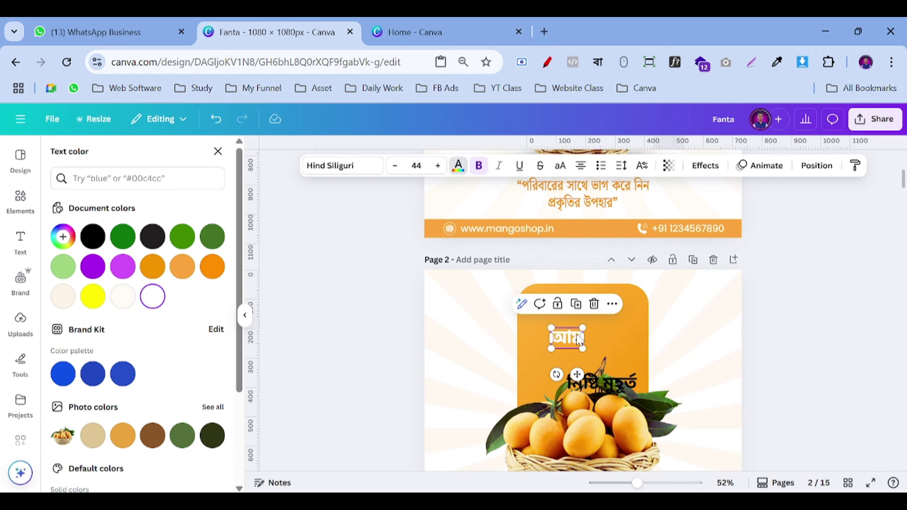
{"action": "left_click_drag", "start_coordinate": [582, 348], "coordinate": [641, 387]}
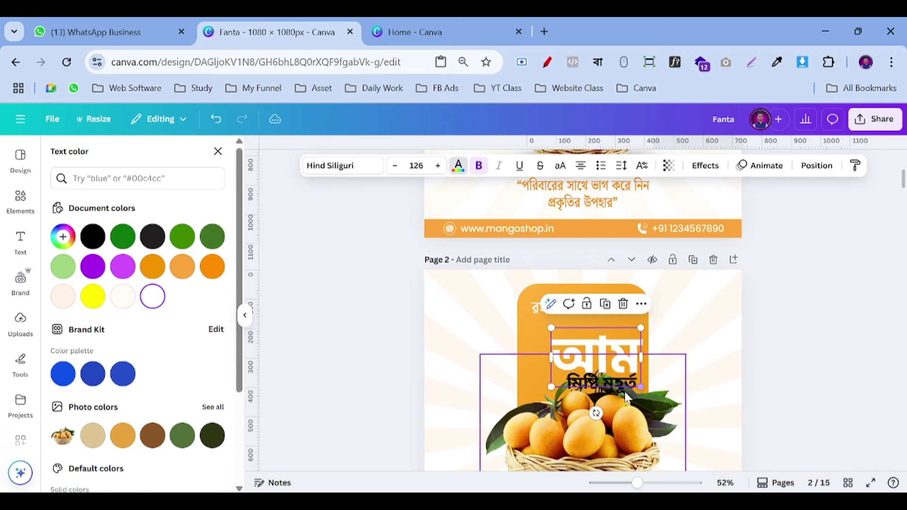
{"action": "left_click_drag", "start_coordinate": [540, 317], "coordinate": [544, 310]}
{"action": "left_click_drag", "start_coordinate": [599, 352], "coordinate": [585, 327]}
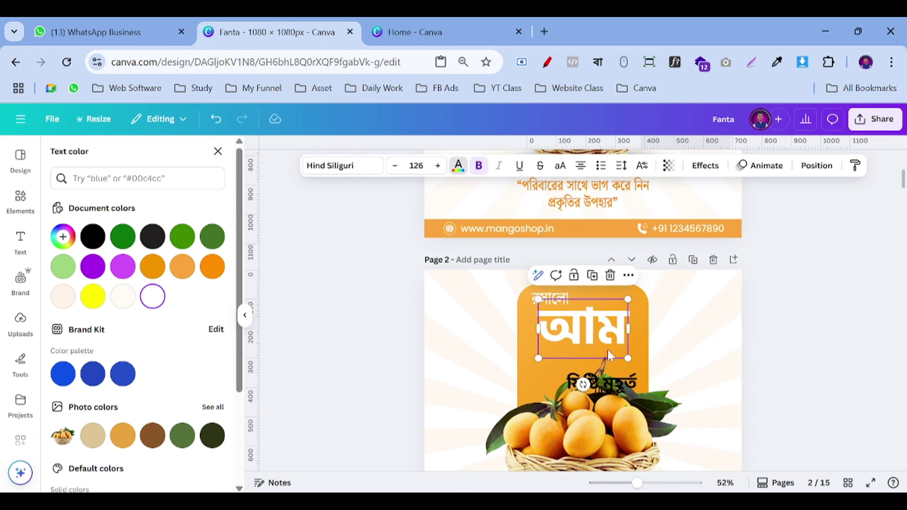
{"action": "scroll", "coordinate": [755, 338], "scroll_direction": "down", "scroll_amount": 3}
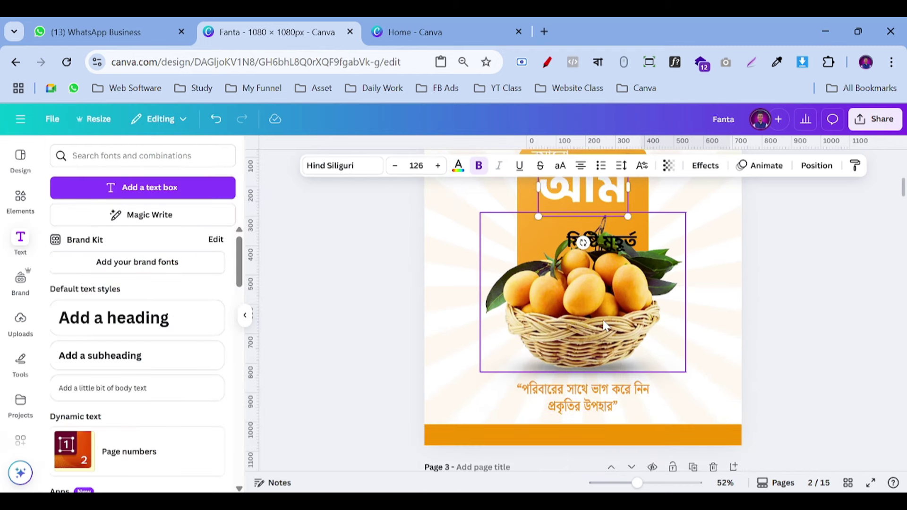
{"action": "left_click", "coordinate": [803, 277]}
{"action": "scroll", "coordinate": [805, 283], "scroll_direction": "up", "scroll_amount": 3}
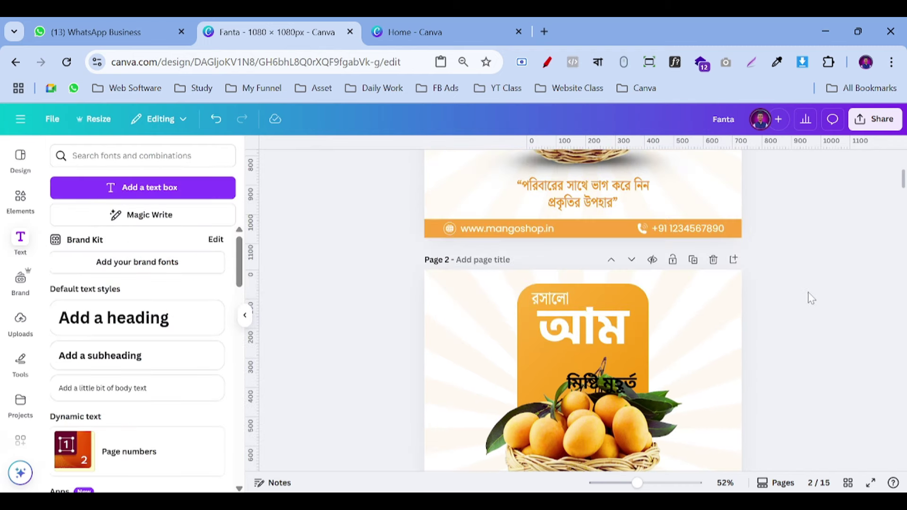
Duplicate the white রসালো text and place the copy below আম, to the left of মিষ্টি মুহূর্ত.
{"action": "left_click", "coordinate": [603, 391]}
{"action": "left_click", "coordinate": [554, 299]}
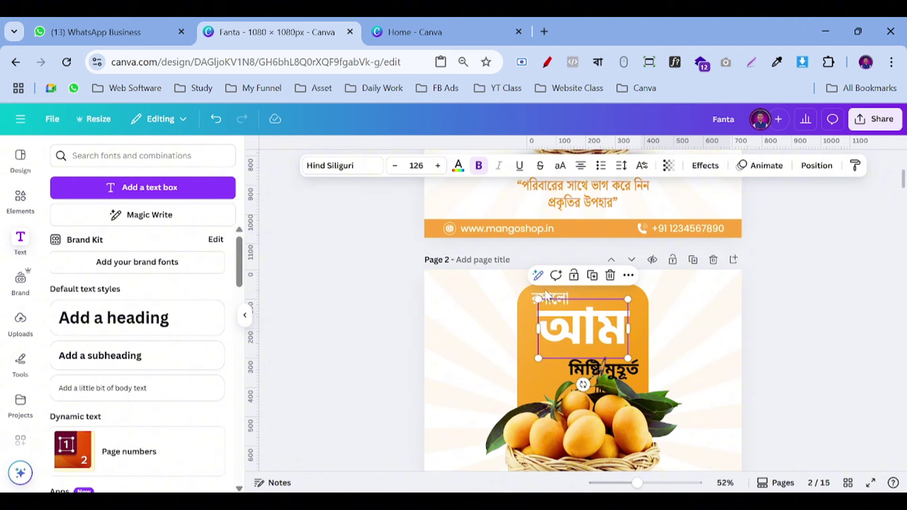
{"action": "left_click", "coordinate": [546, 294]}
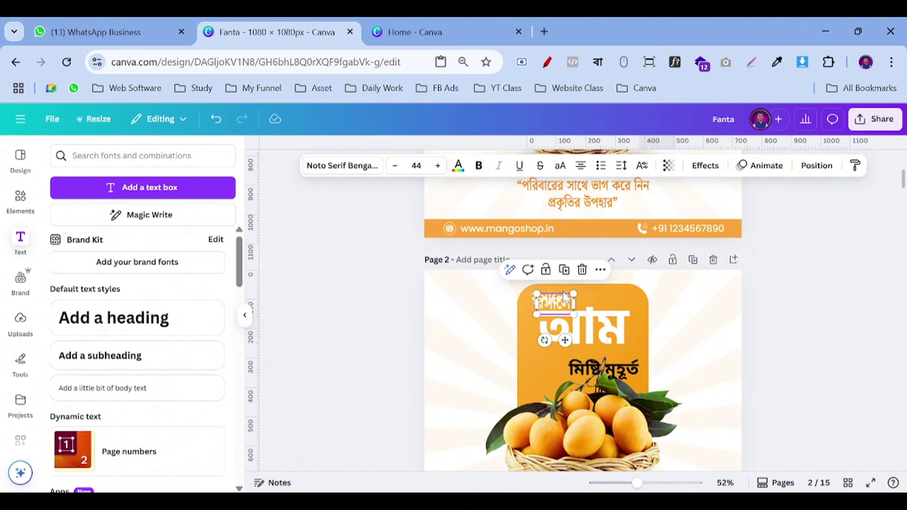
{"action": "left_click_drag", "start_coordinate": [565, 305], "coordinate": [553, 368]}
Copy the wording of the black মিষ্টি মুহূর্ত text and delete that text box.
{"action": "left_click", "coordinate": [604, 370]}
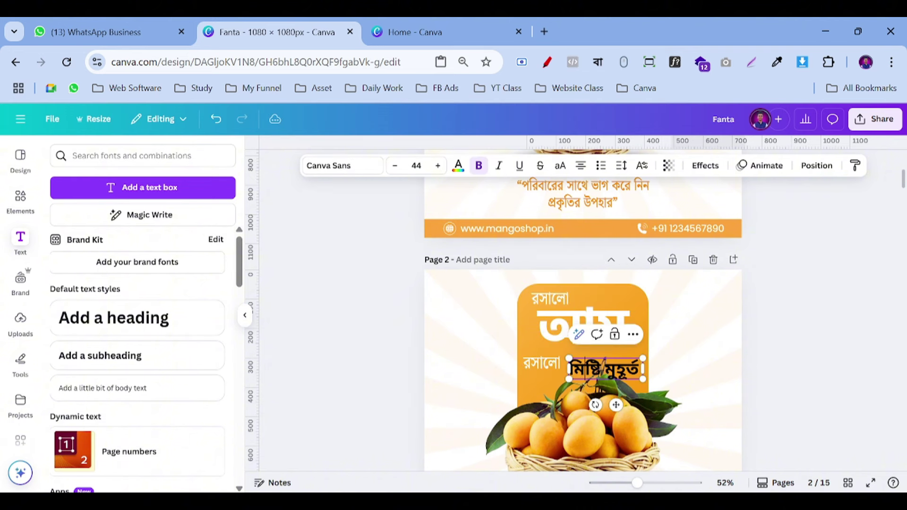
{"action": "double_click", "coordinate": [609, 370]}
{"action": "left_click", "coordinate": [798, 343]}
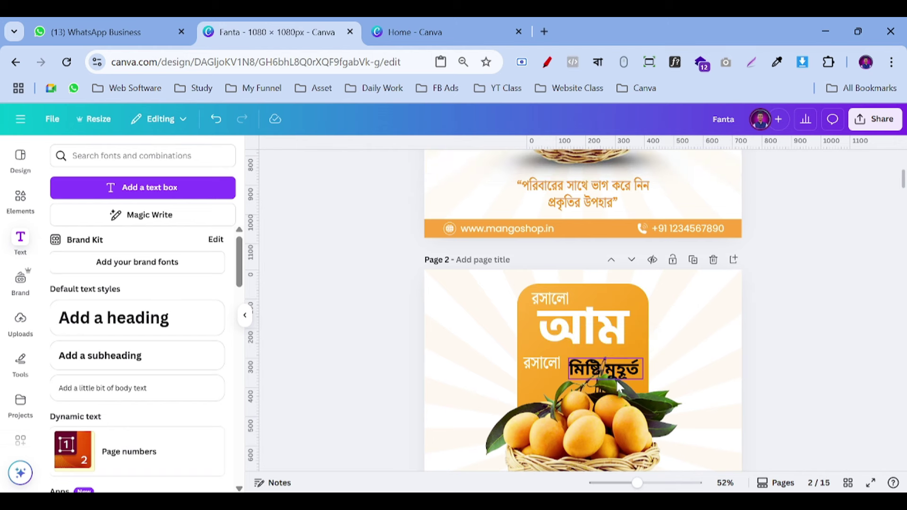
{"action": "left_click", "coordinate": [617, 371]}
{"action": "key", "text": "Delete"}
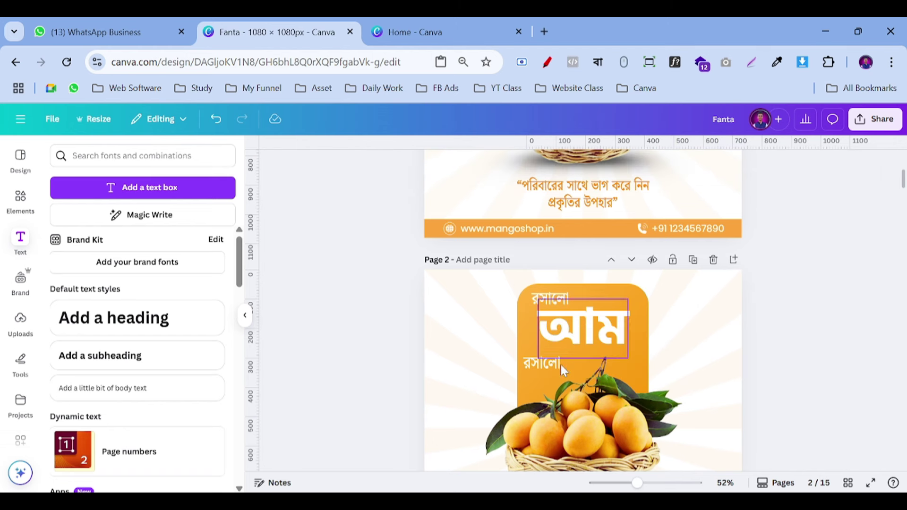
Replace the lower রসালো copy's wording with মিষ্টি মুহূর্ত and place it just below the right end of আম.
{"action": "left_click", "coordinate": [542, 363]}
{"action": "double_click", "coordinate": [542, 364]}
{"action": "key", "text": "ctrl+z"}
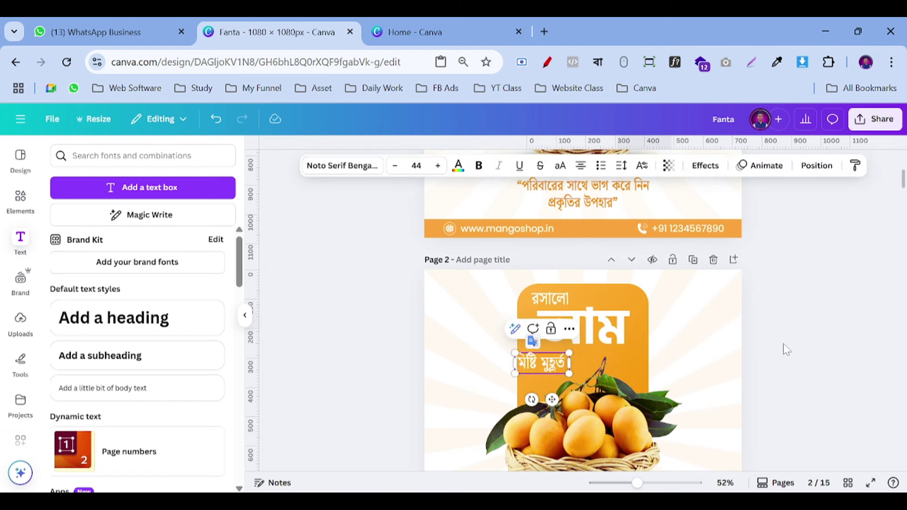
{"action": "left_click", "coordinate": [783, 344]}
{"action": "left_click", "coordinate": [566, 369]}
{"action": "left_click_drag", "start_coordinate": [567, 370], "coordinate": [640, 366]}
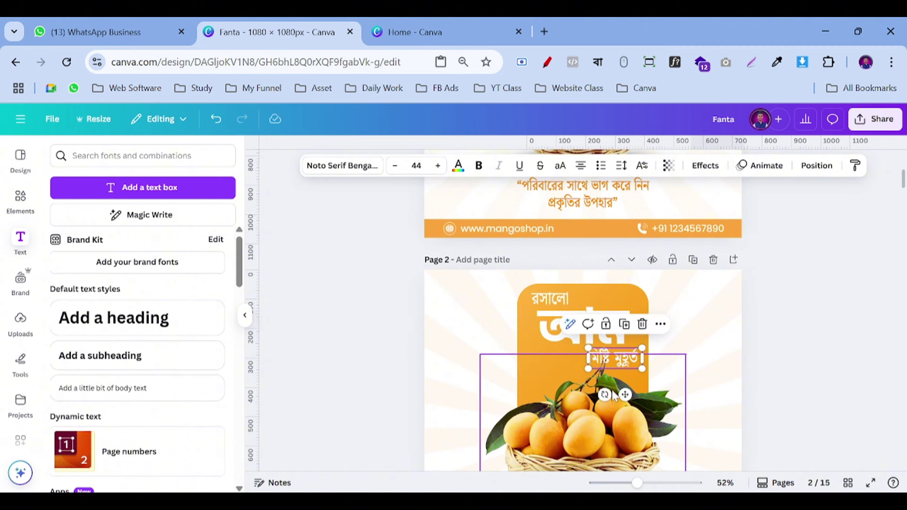
Shrink the mango basket image slightly and recenter it beneath the headline texts.
{"action": "left_click", "coordinate": [648, 384]}
{"action": "scroll", "coordinate": [681, 254], "scroll_direction": "down", "scroll_amount": 3}
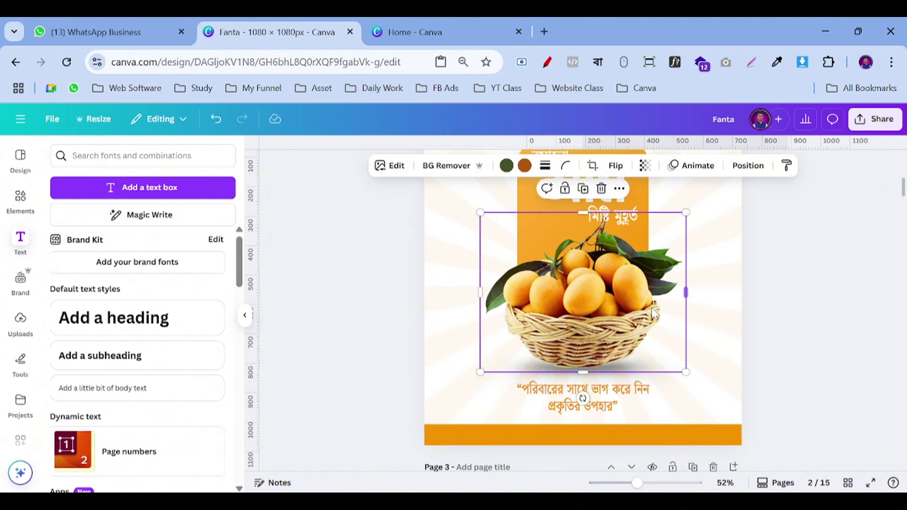
{"action": "left_click_drag", "start_coordinate": [686, 212], "coordinate": [670, 227]}
{"action": "left_click_drag", "start_coordinate": [599, 311], "coordinate": [603, 312]}
{"action": "left_click", "coordinate": [770, 310]}
{"action": "scroll", "coordinate": [764, 321], "scroll_direction": "up", "scroll_amount": 3}
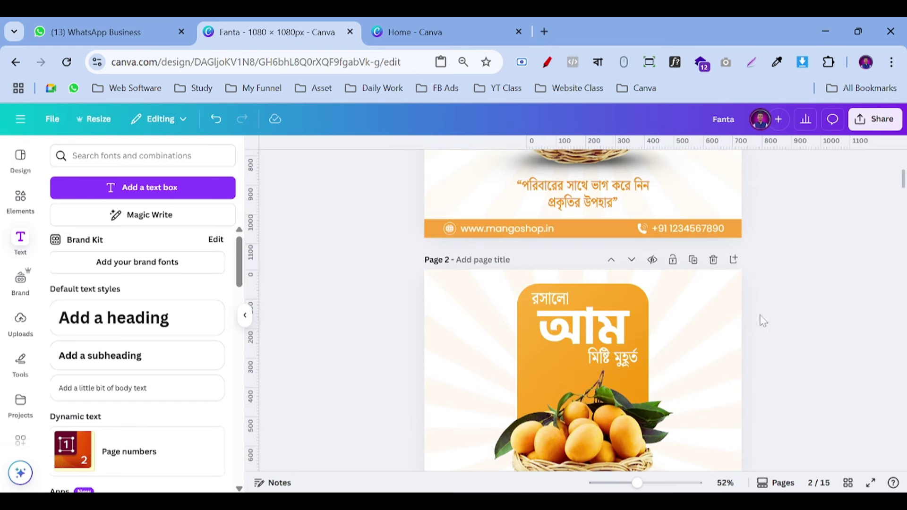
Reduce the আম text's font size to 119.
{"action": "left_click", "coordinate": [566, 327]}
{"action": "left_click", "coordinate": [395, 165]}
{"action": "left_click", "coordinate": [395, 166]}
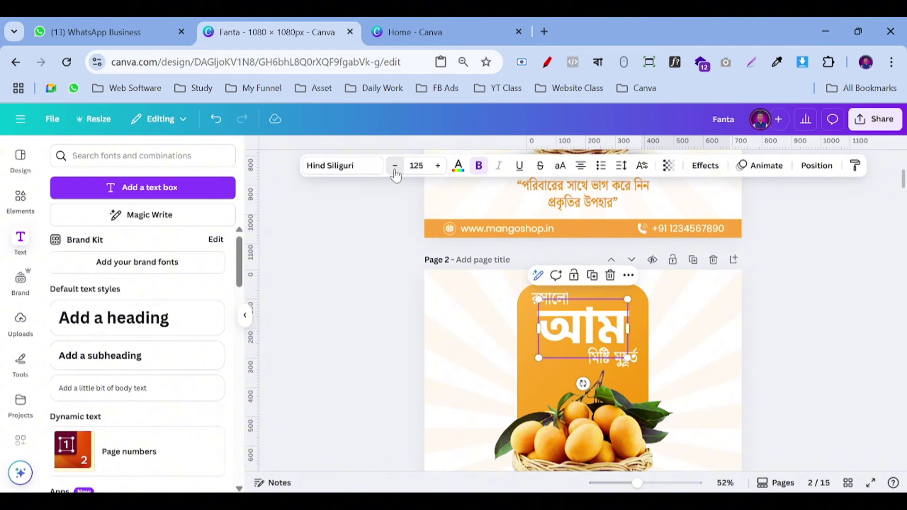
{"action": "left_click", "coordinate": [395, 165]}
{"action": "left_click", "coordinate": [395, 166]}
{"action": "left_click", "coordinate": [395, 165]}
{"action": "left_click", "coordinate": [395, 166]}
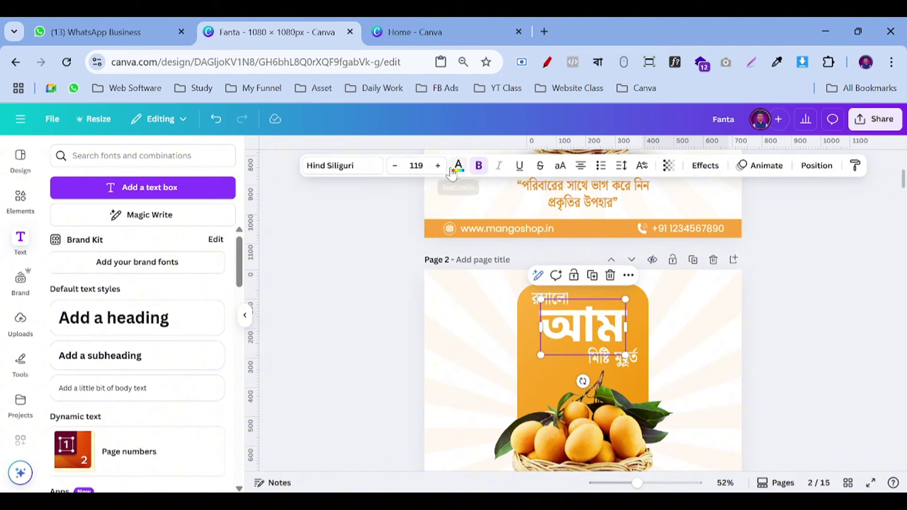
Set the font size of both the রসালো and মিষ্টি মুহূর্ত texts on page 2 to 40.
{"action": "left_click", "coordinate": [540, 288]}
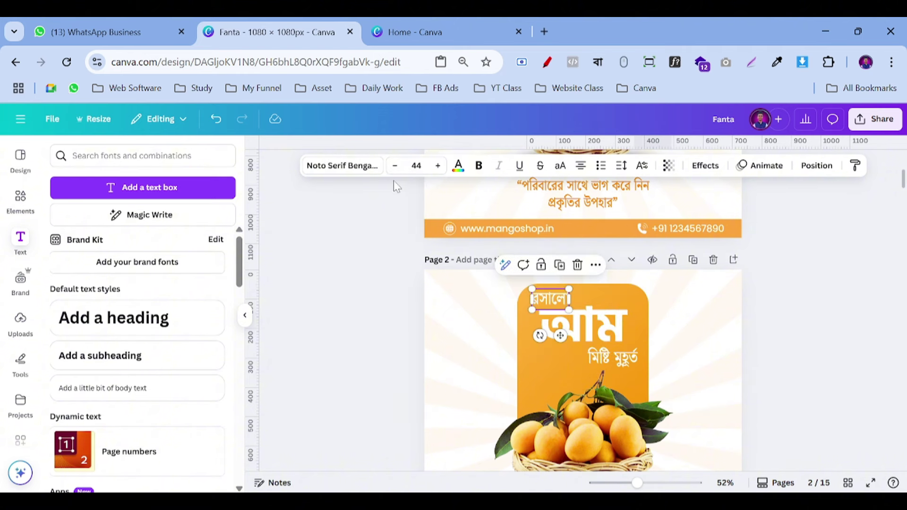
{"action": "left_click", "coordinate": [395, 166]}
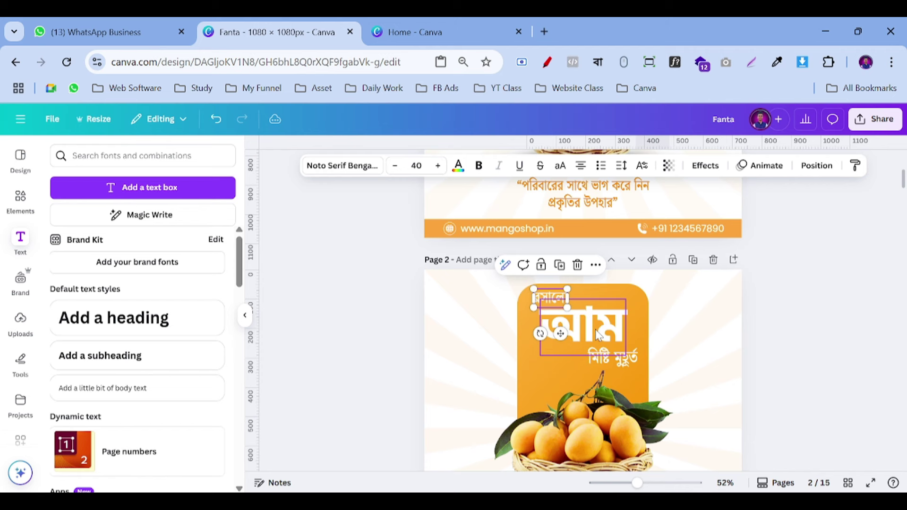
{"action": "left_click", "coordinate": [604, 355]}
{"action": "left_click", "coordinate": [394, 166]}
{"action": "left_click", "coordinate": [394, 166]}
{"action": "left_click", "coordinate": [395, 166]}
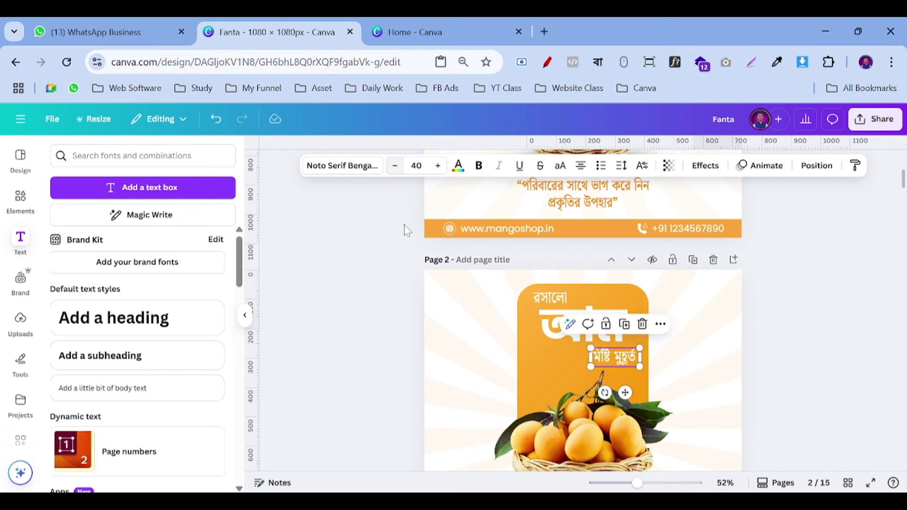
Move the আম text on page 2 slightly upward and check its placement against page 1.
{"action": "left_click", "coordinate": [599, 337]}
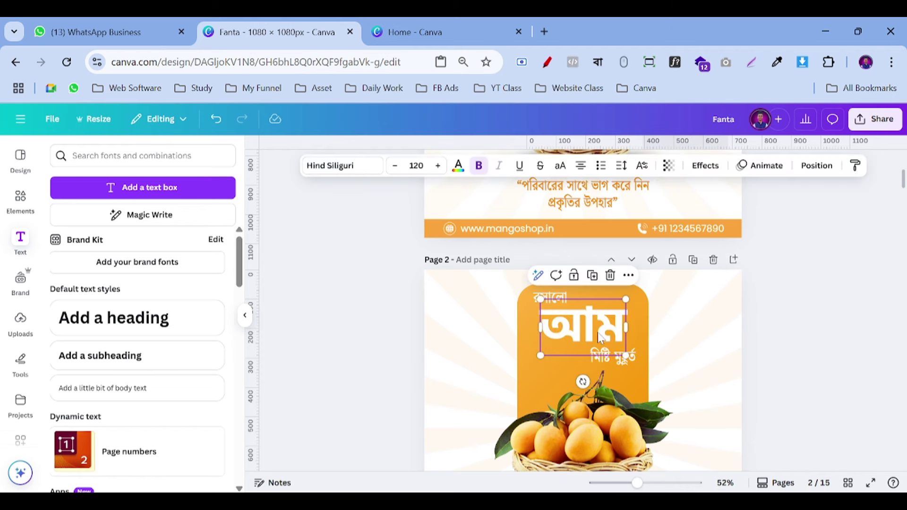
{"action": "left_click_drag", "start_coordinate": [599, 338], "coordinate": [599, 332]}
{"action": "scroll", "coordinate": [318, 306], "scroll_direction": "up", "scroll_amount": 5}
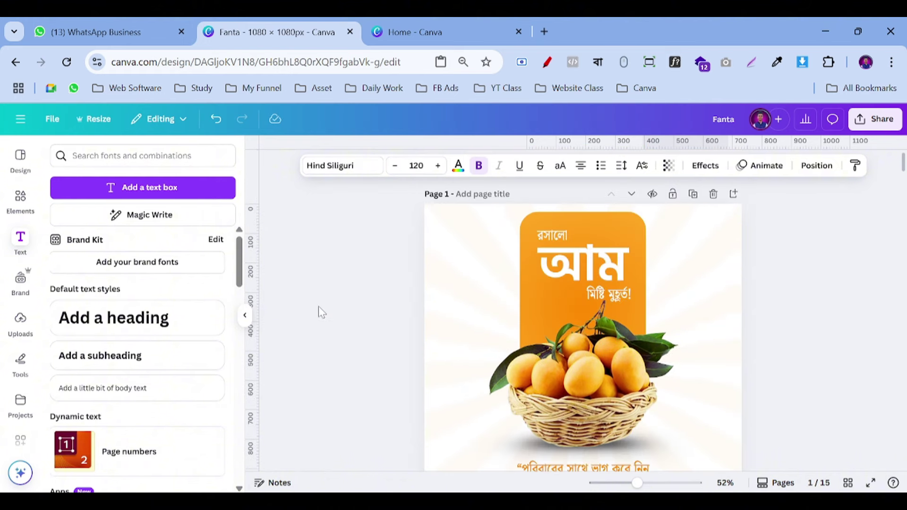
{"action": "scroll", "coordinate": [318, 306], "scroll_direction": "down", "scroll_amount": 5}
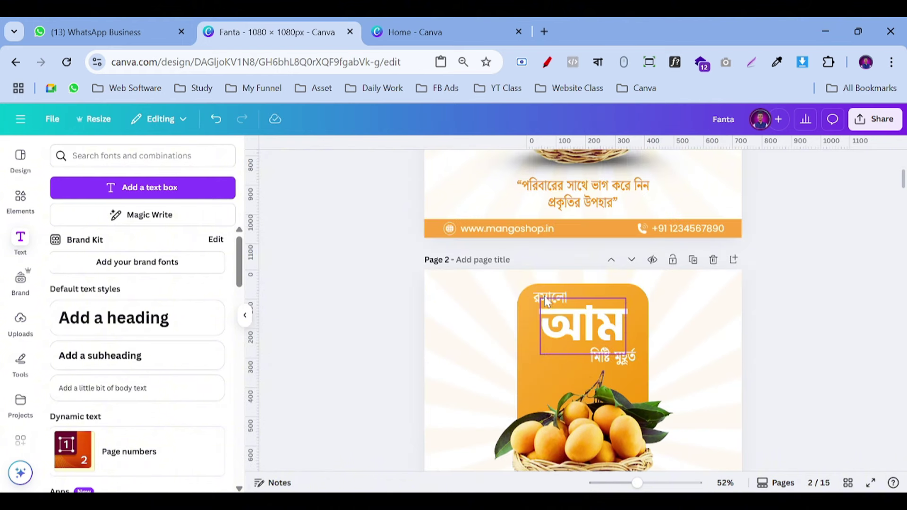
Shift the রসালো text right so its left edge lines up with the left edge of আম.
{"action": "left_click", "coordinate": [540, 289]}
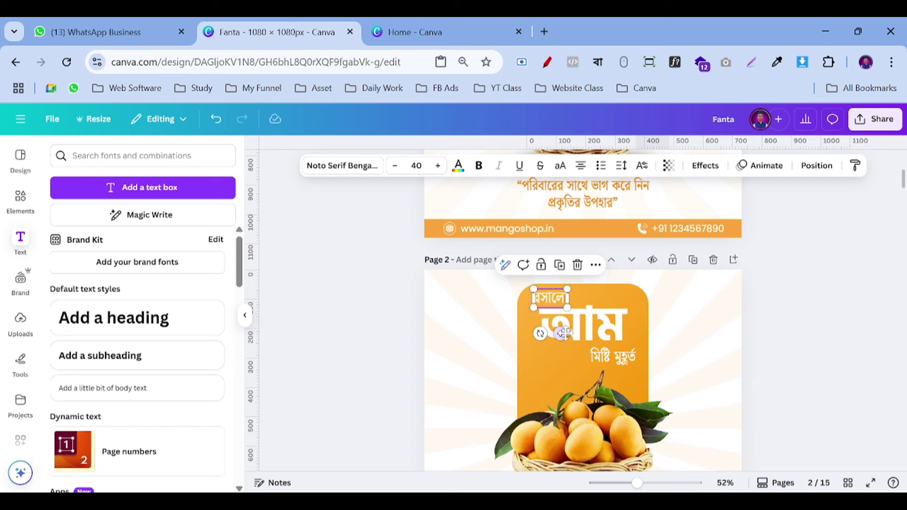
{"action": "left_click_drag", "start_coordinate": [638, 482], "coordinate": [650, 483]}
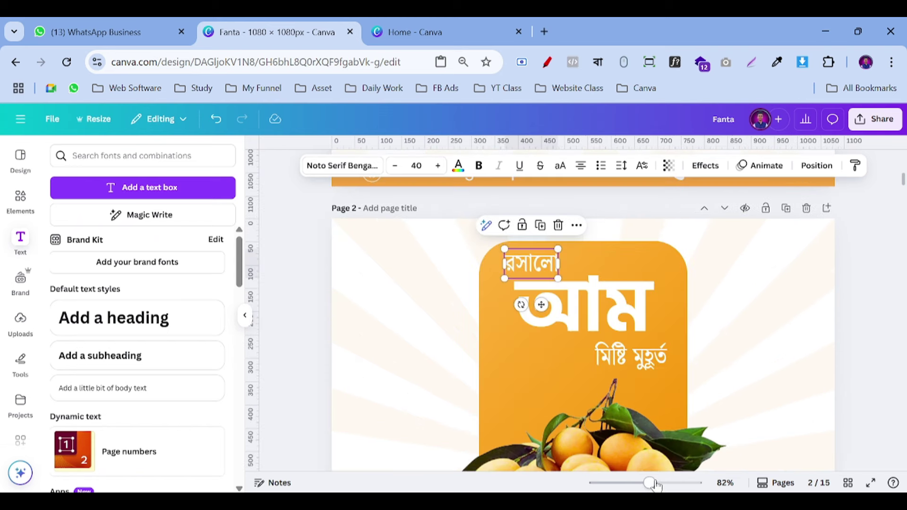
{"action": "left_click_drag", "start_coordinate": [479, 274], "coordinate": [489, 275]}
{"action": "left_click_drag", "start_coordinate": [488, 276], "coordinate": [490, 282]}
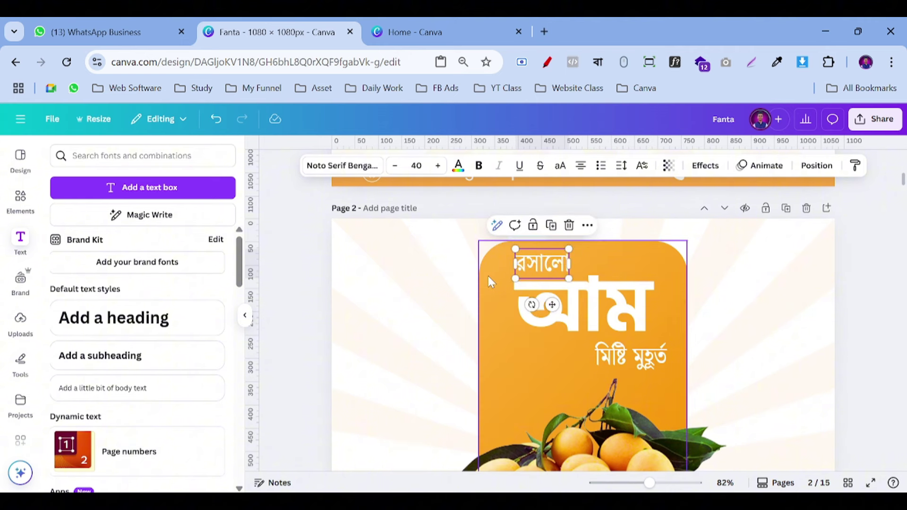
{"action": "left_click", "coordinate": [857, 273]}
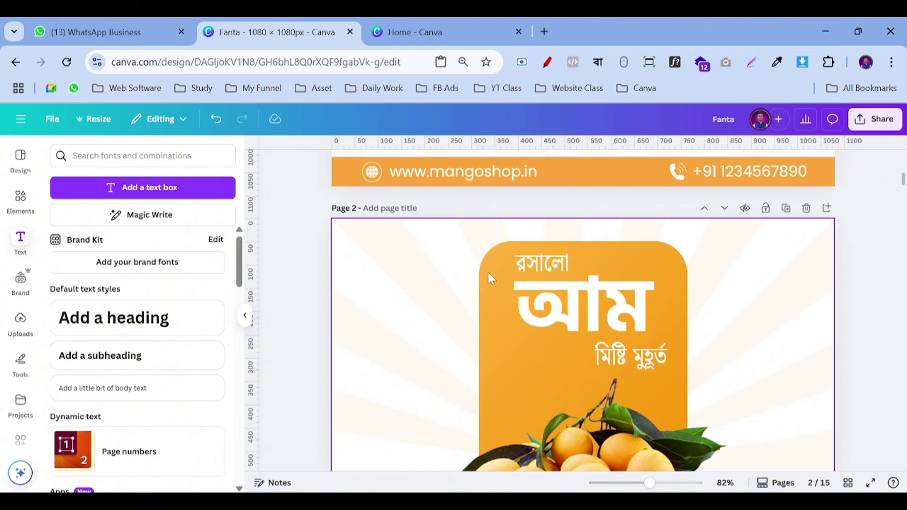
{"action": "left_click", "coordinate": [537, 249]}
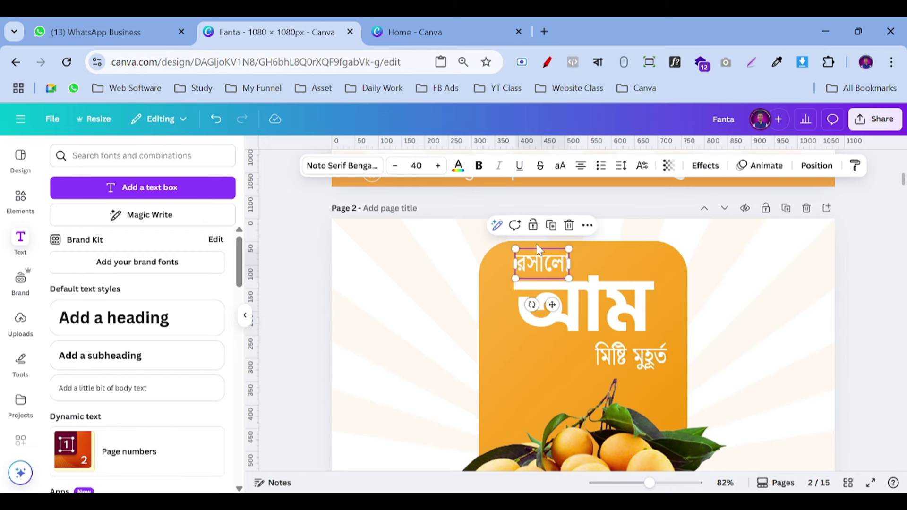
{"action": "left_click_drag", "start_coordinate": [537, 249], "coordinate": [537, 250]}
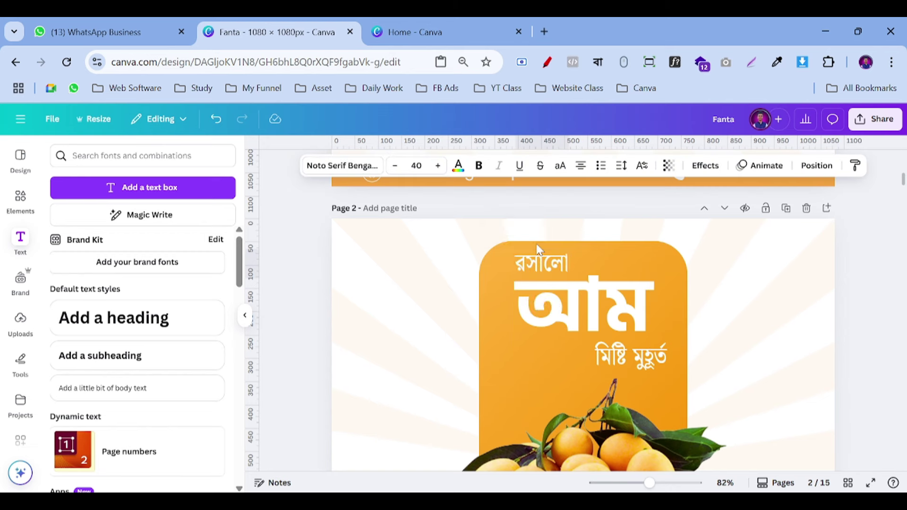
Shift the মিষ্টি মুহূর্ত text left and place a vertical guide at 697 near the right edge of আম.
{"action": "left_click", "coordinate": [616, 356]}
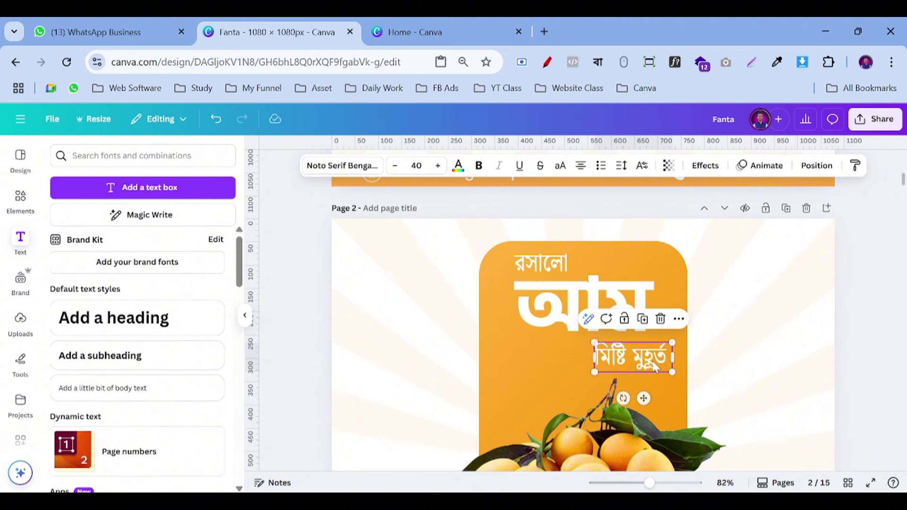
{"action": "left_click", "coordinate": [616, 356]}
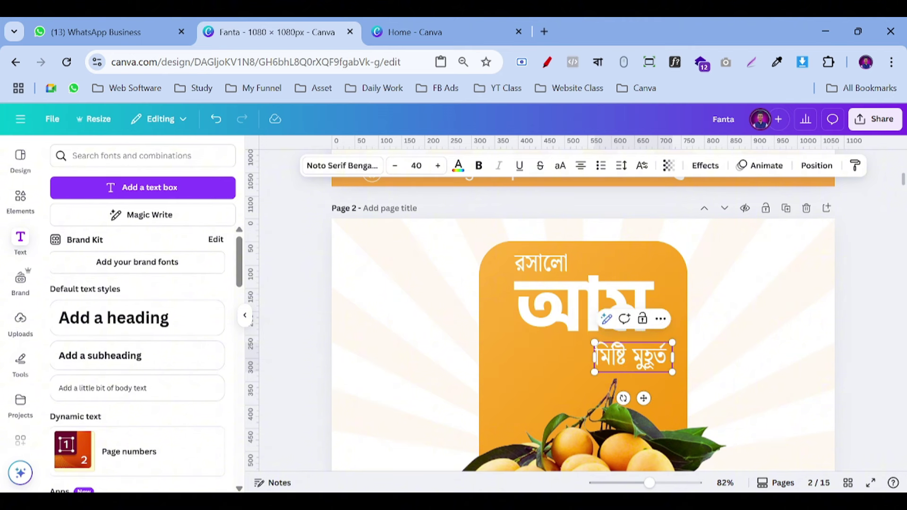
{"action": "left_click", "coordinate": [867, 319]}
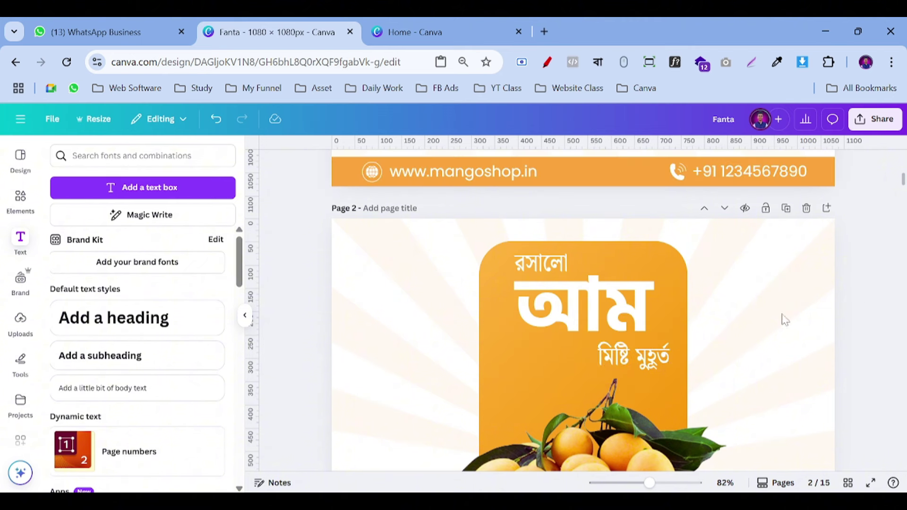
{"action": "left_click", "coordinate": [626, 358]}
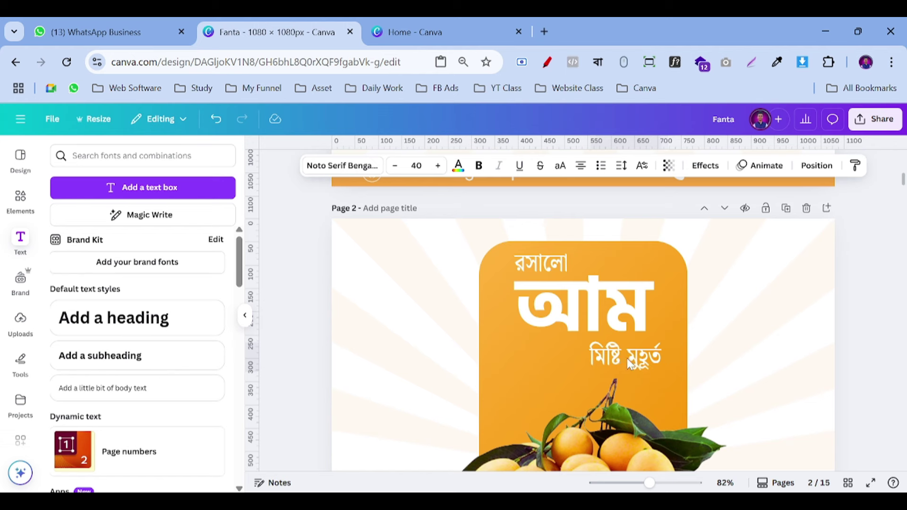
{"action": "left_click_drag", "start_coordinate": [251, 384], "coordinate": [657, 365]}
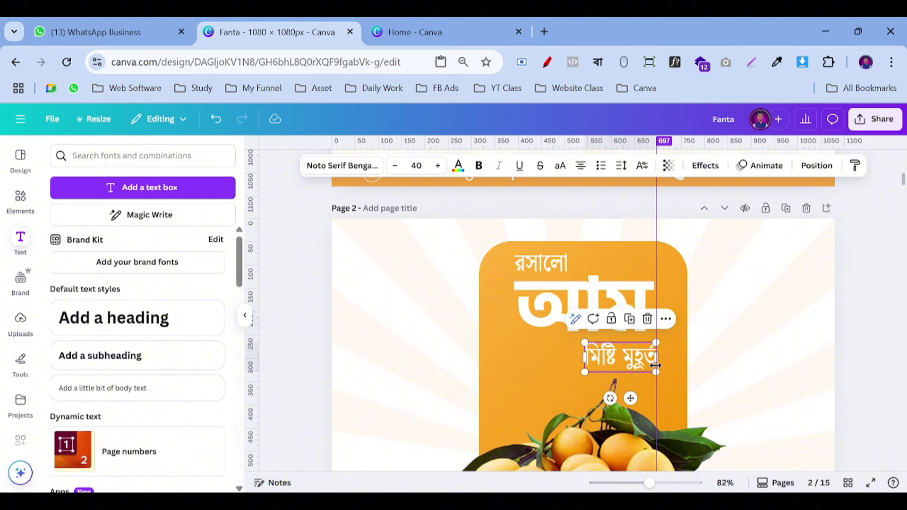
Nudge মিষ্টি মুহূর্ত left until its right edge lines up with the end of আম, and remove the vertical guide.
{"action": "left_click", "coordinate": [852, 298]}
{"action": "left_click", "coordinate": [621, 364]}
{"action": "key", "text": "Left"}
{"action": "key", "text": "Left"}
{"action": "key", "text": "Left"}
{"action": "key", "text": "Left"}
{"action": "key", "text": "Left"}
{"action": "key", "text": "Left"}
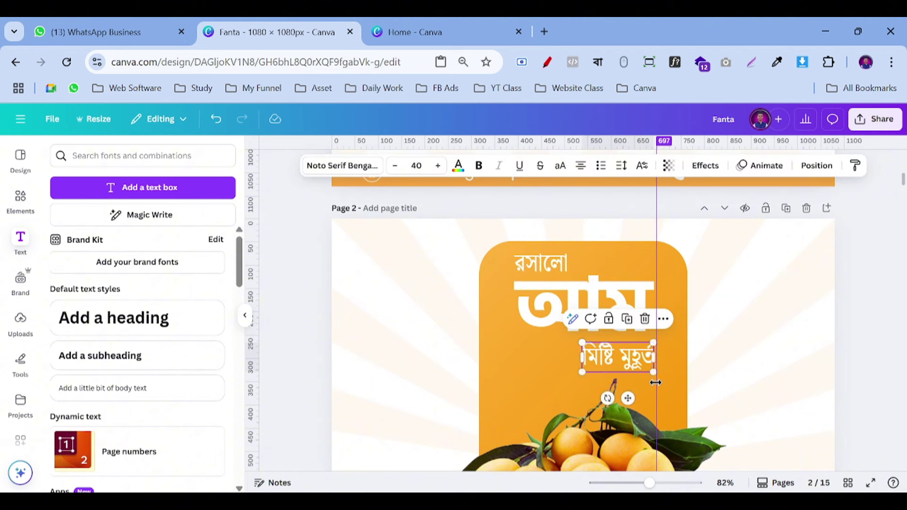
{"action": "left_click_drag", "start_coordinate": [656, 382], "coordinate": [289, 375]}
{"action": "left_click", "coordinate": [298, 353]}
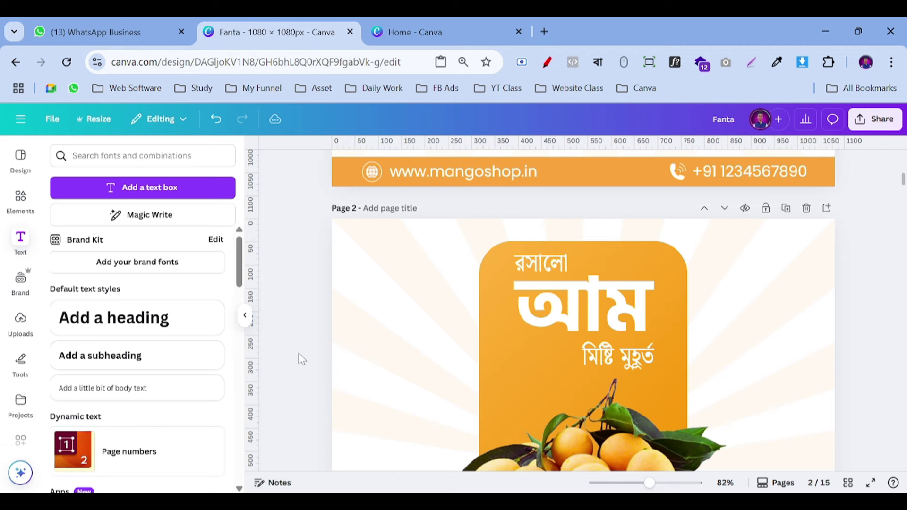
Compare the page 2 poster with the page 1 original, checking the headline, basket, quote and footer.
{"action": "scroll", "coordinate": [299, 353], "scroll_direction": "down", "scroll_amount": 6}
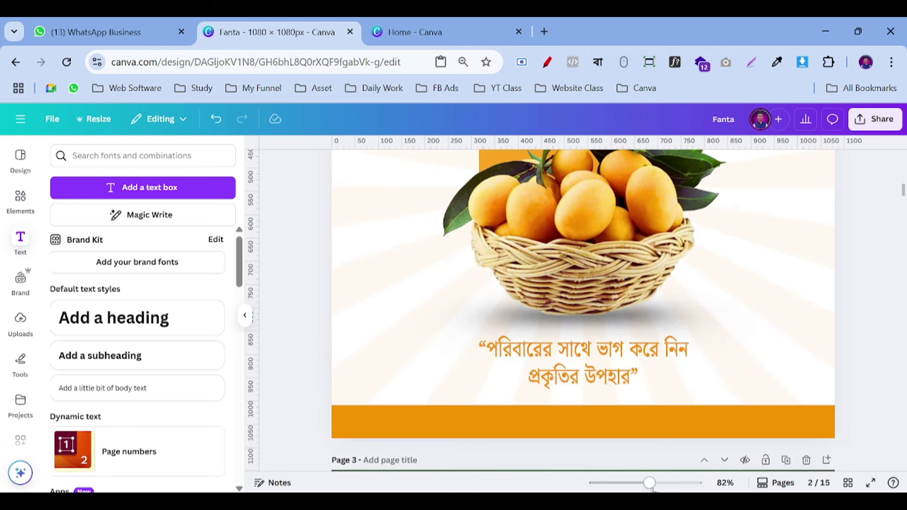
{"action": "left_click", "coordinate": [633, 482]}
{"action": "scroll", "coordinate": [790, 366], "scroll_direction": "down", "scroll_amount": 3}
{"action": "scroll", "coordinate": [789, 367], "scroll_direction": "up", "scroll_amount": 3}
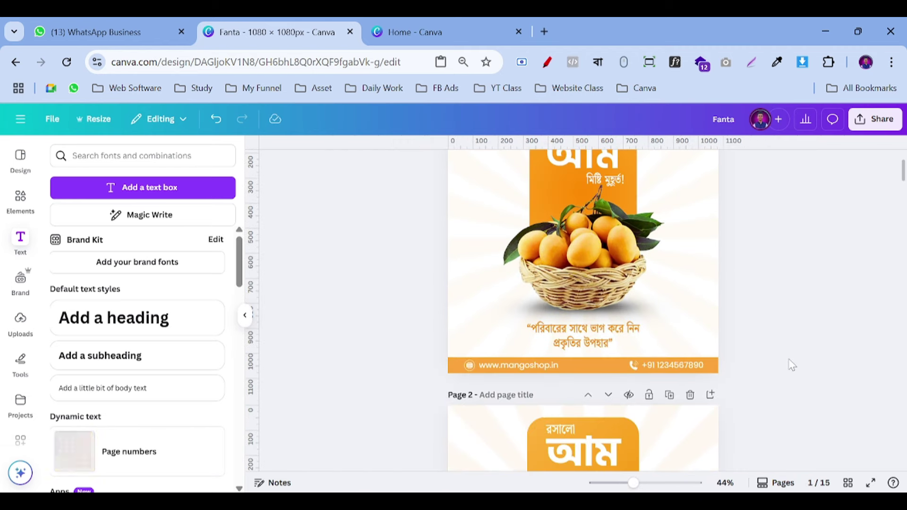
{"action": "scroll", "coordinate": [789, 367], "scroll_direction": "down", "scroll_amount": 1}
{"action": "scroll", "coordinate": [790, 366], "scroll_direction": "up", "scroll_amount": 2}
{"action": "scroll", "coordinate": [790, 367], "scroll_direction": "down", "scroll_amount": 5}
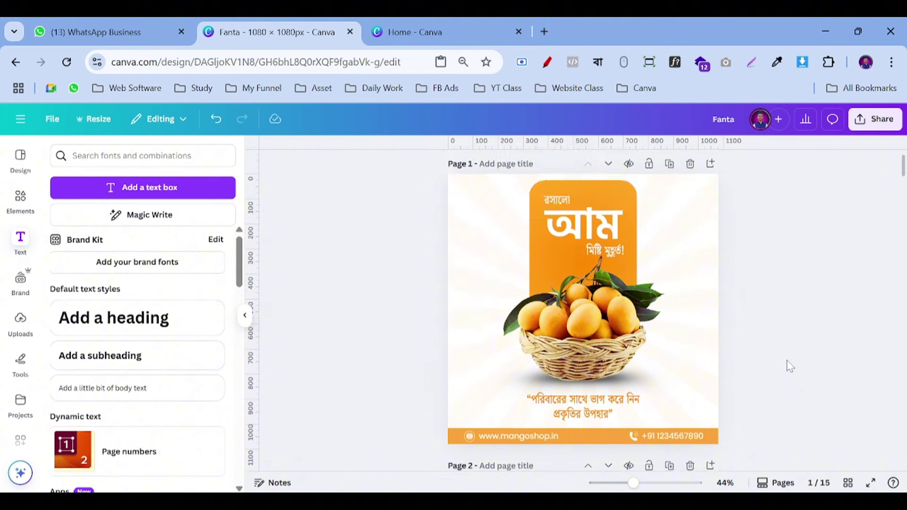
{"action": "scroll", "coordinate": [790, 366], "scroll_direction": "up", "scroll_amount": 2}
{"action": "scroll", "coordinate": [790, 366], "scroll_direction": "down", "scroll_amount": 5}
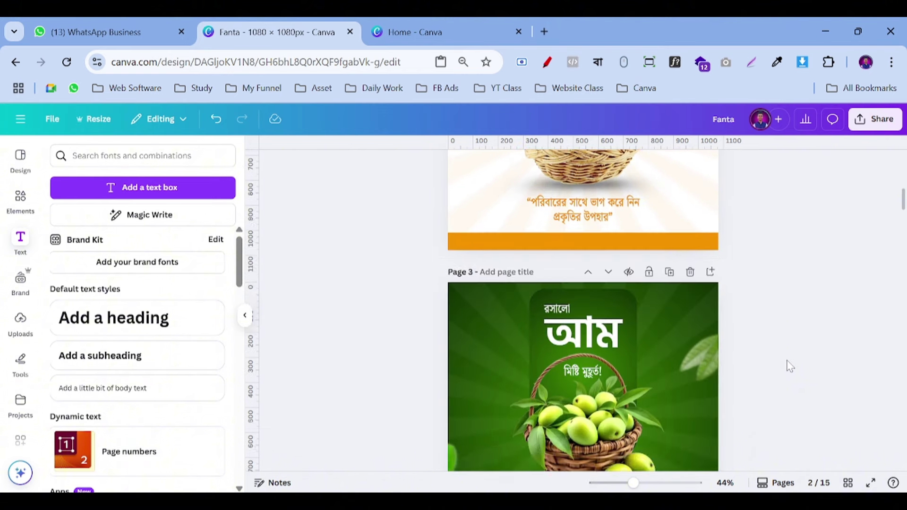
{"action": "scroll", "coordinate": [787, 365], "scroll_direction": "up", "scroll_amount": 5}
{"action": "scroll", "coordinate": [826, 295], "scroll_direction": "down", "scroll_amount": 5}
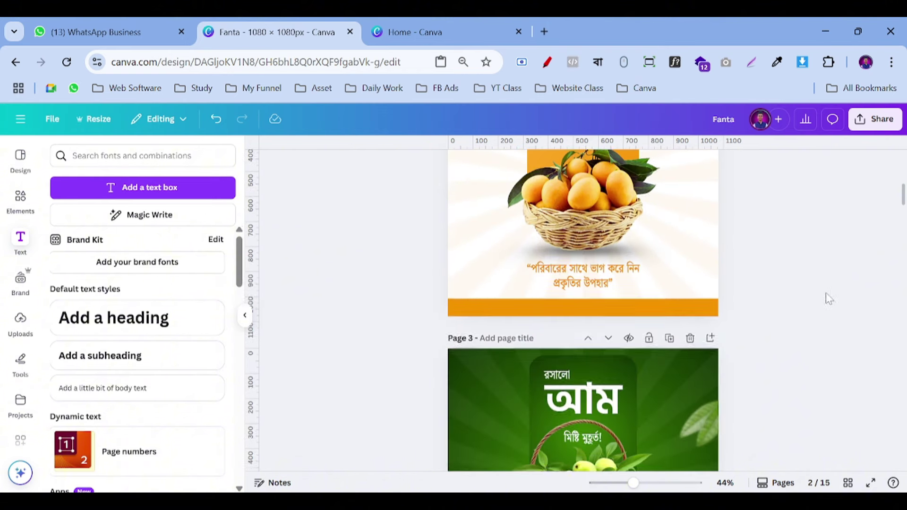
{"action": "scroll", "coordinate": [826, 298], "scroll_direction": "up", "scroll_amount": 3}
{"action": "scroll", "coordinate": [824, 302], "scroll_direction": "up", "scroll_amount": 3}
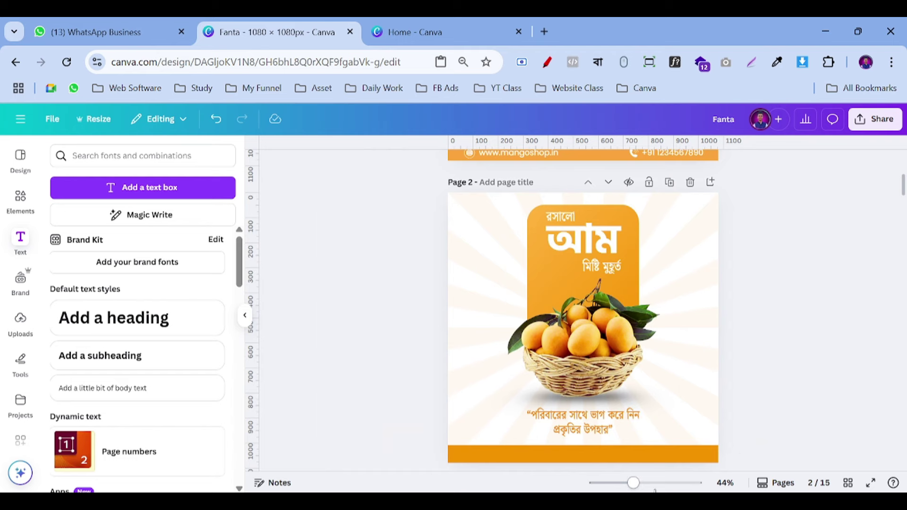
{"action": "scroll", "coordinate": [582, 348], "scroll_direction": "up", "scroll_amount": 5}
Search the elements for "website icon" and add the black globe-in-a-circle graphic to page 2.
{"action": "scroll", "coordinate": [362, 295], "scroll_direction": "down", "scroll_amount": 3}
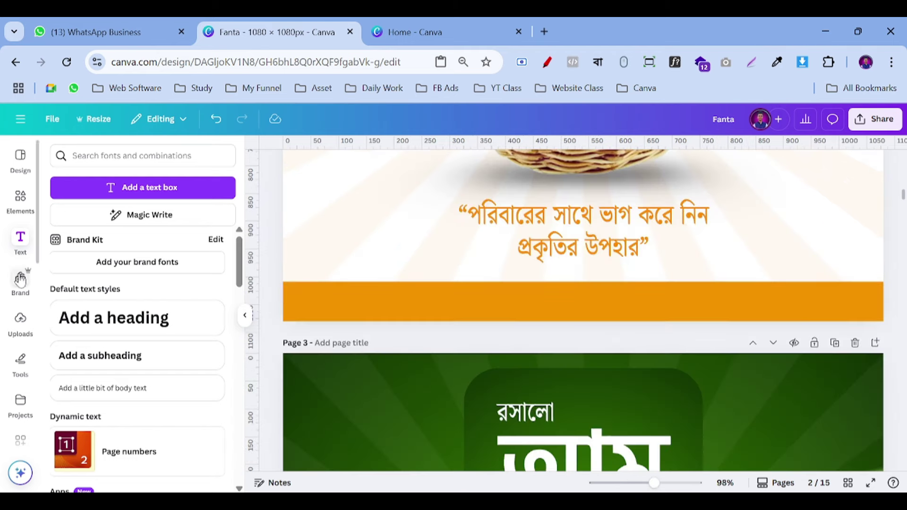
{"action": "left_click", "coordinate": [12, 197]}
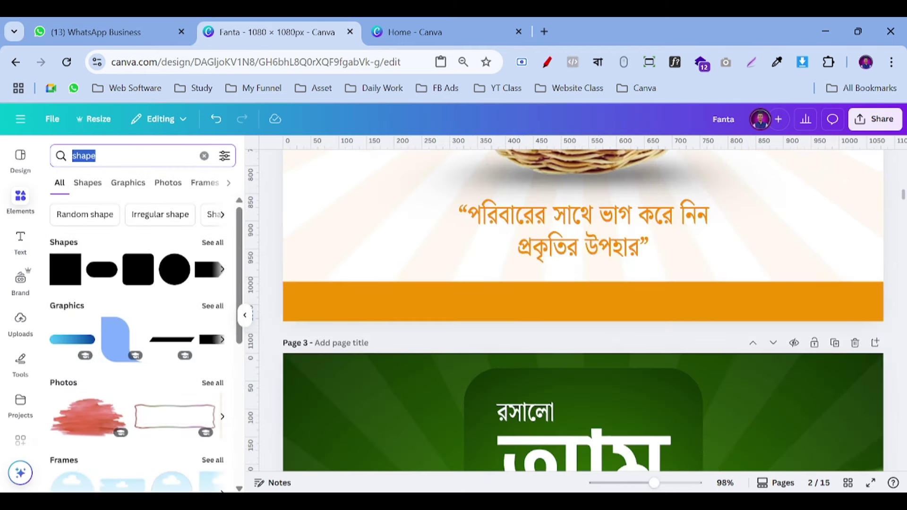
{"action": "type", "text": "website"}
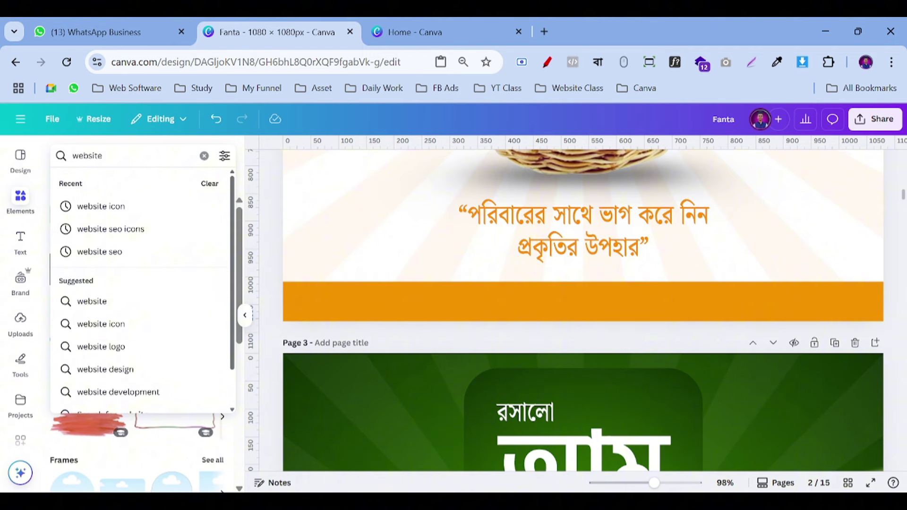
{"action": "type", "text": " icon"}
{"action": "key", "text": "Return"}
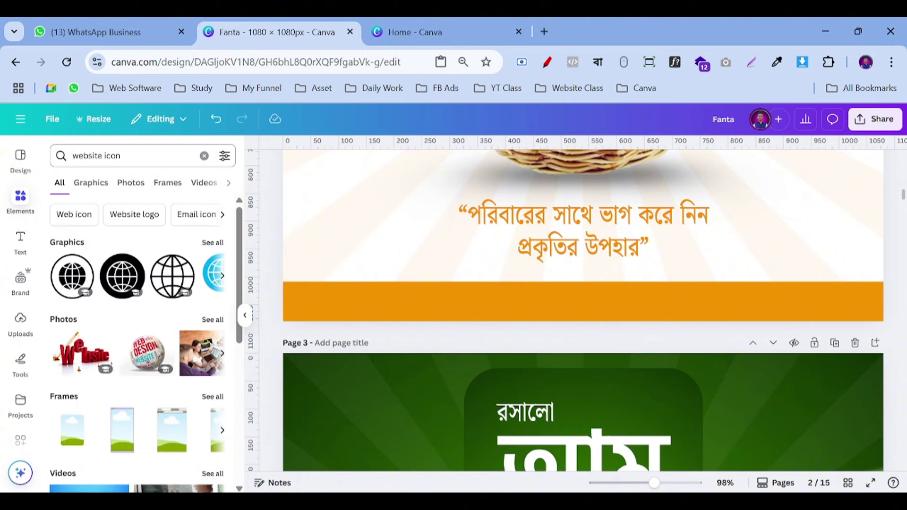
{"action": "left_click", "coordinate": [70, 277]}
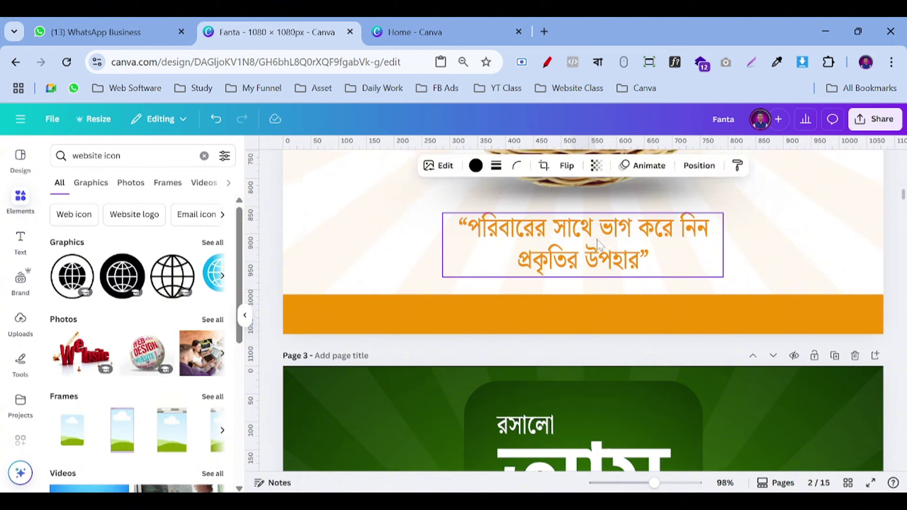
Move the globe icon from the page centre into the left end of the orange footer bar.
{"action": "scroll", "coordinate": [607, 265], "scroll_direction": "up", "scroll_amount": 5}
{"action": "scroll", "coordinate": [610, 267], "scroll_direction": "up", "scroll_amount": 5}
{"action": "scroll", "coordinate": [612, 266], "scroll_direction": "down", "scroll_amount": 10}
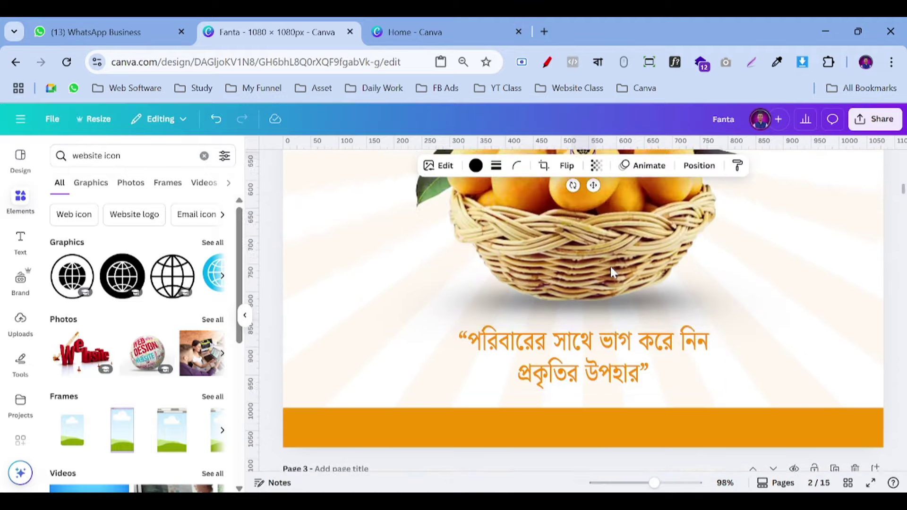
{"action": "scroll", "coordinate": [585, 258], "scroll_direction": "up", "scroll_amount": 3}
{"action": "left_click_drag", "start_coordinate": [583, 234], "coordinate": [324, 415]}
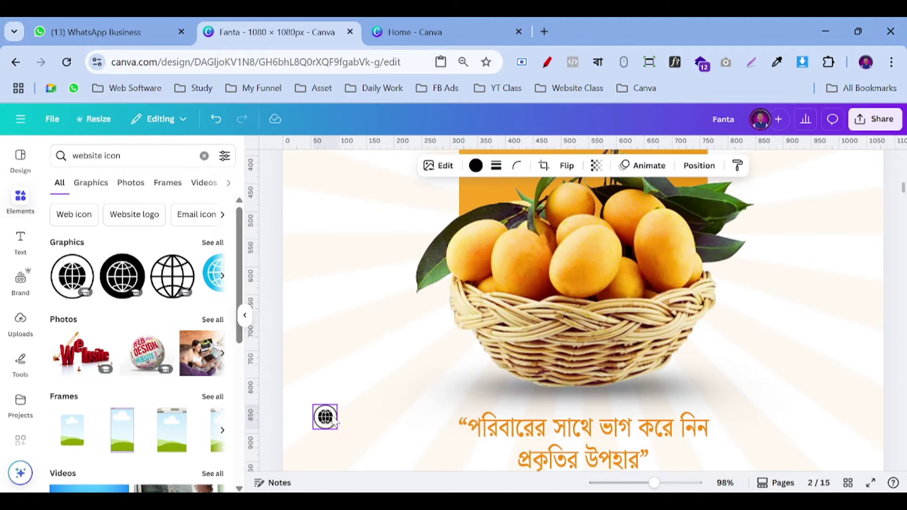
{"action": "scroll", "coordinate": [324, 415], "scroll_direction": "down", "scroll_amount": 2}
{"action": "left_click_drag", "start_coordinate": [321, 348], "coordinate": [327, 441]}
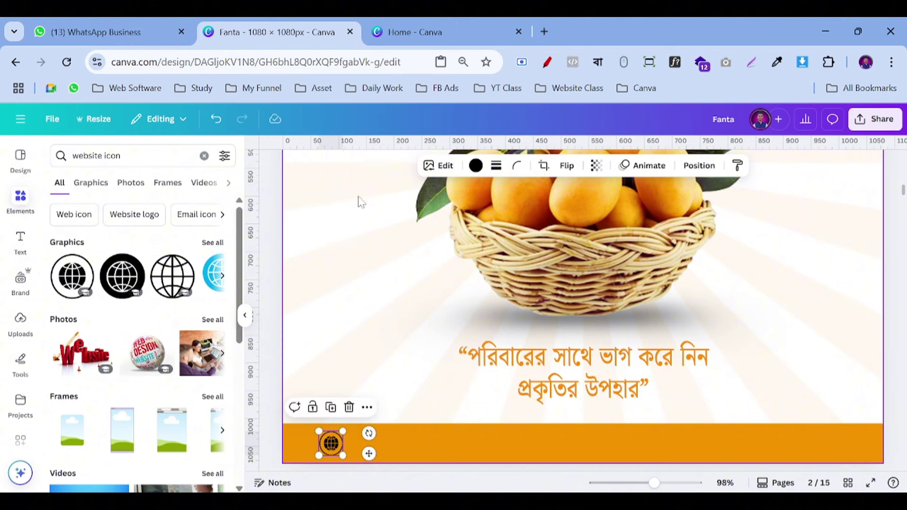
Recolor the globe icon in the footer bar to white.
{"action": "left_click", "coordinate": [475, 166]}
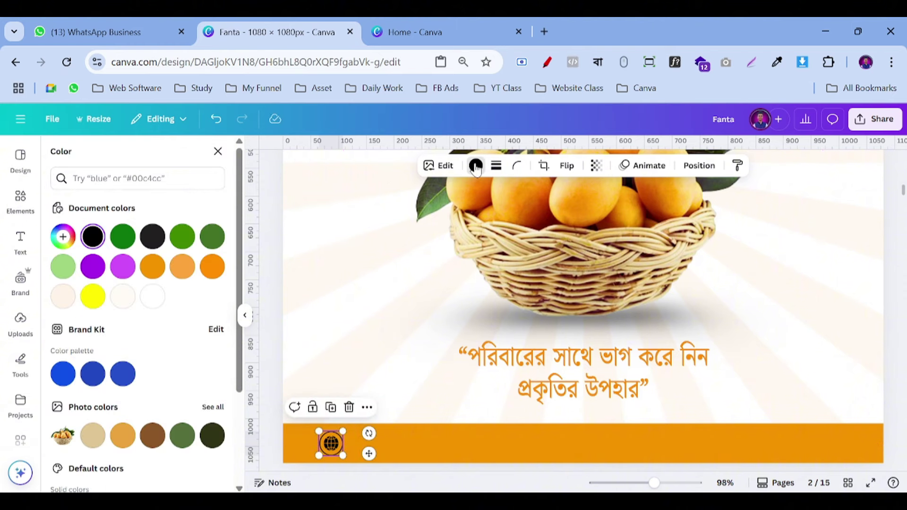
{"action": "left_click", "coordinate": [153, 298]}
{"action": "scroll", "coordinate": [368, 312], "scroll_direction": "down", "scroll_amount": 2}
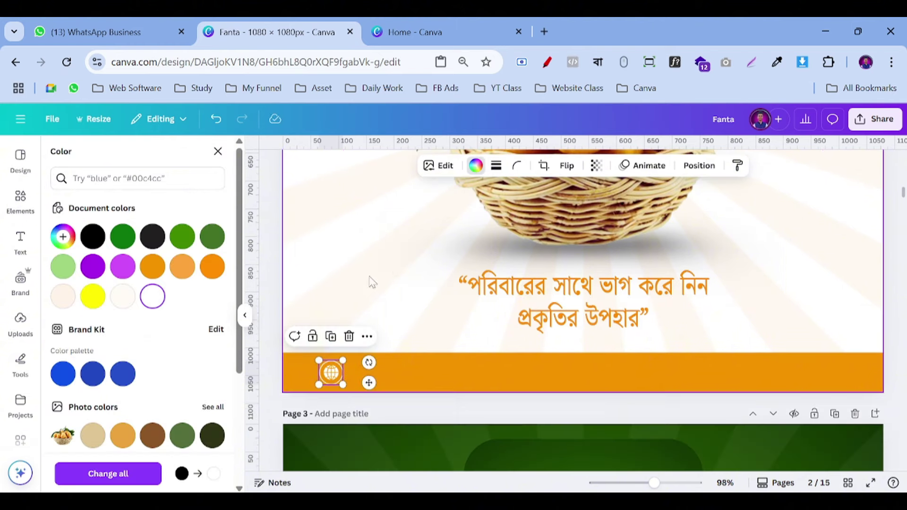
{"action": "left_click", "coordinate": [344, 268]}
{"action": "left_click", "coordinate": [15, 245]}
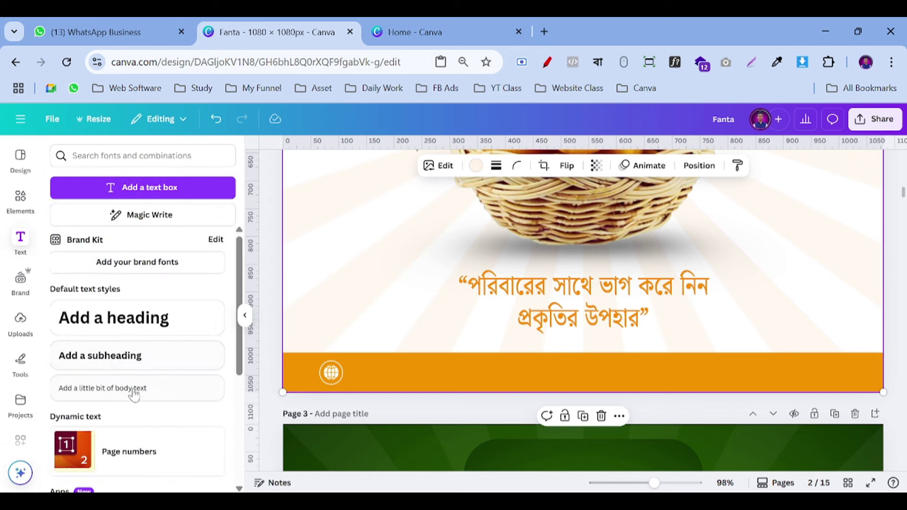
{"action": "left_click", "coordinate": [120, 356]}
{"action": "left_click", "coordinate": [595, 232]}
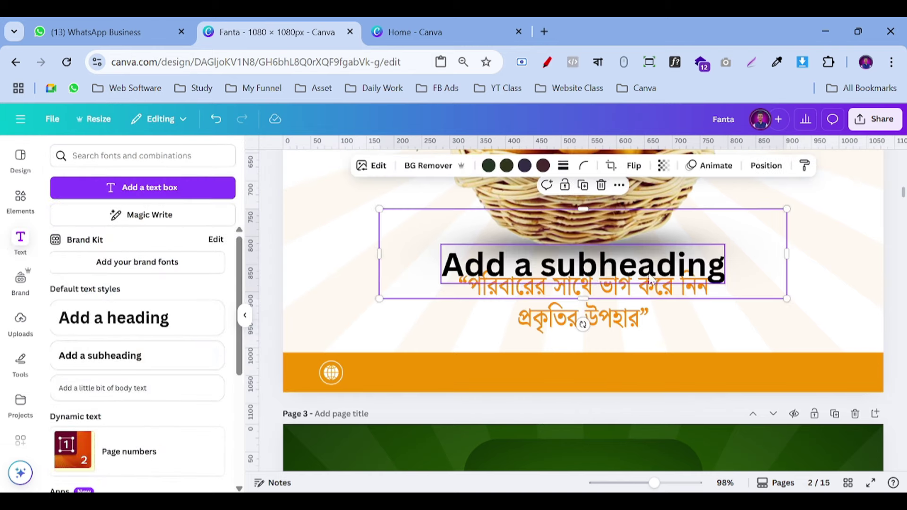
{"action": "left_click", "coordinate": [596, 254]}
{"action": "left_click", "coordinate": [610, 220]}
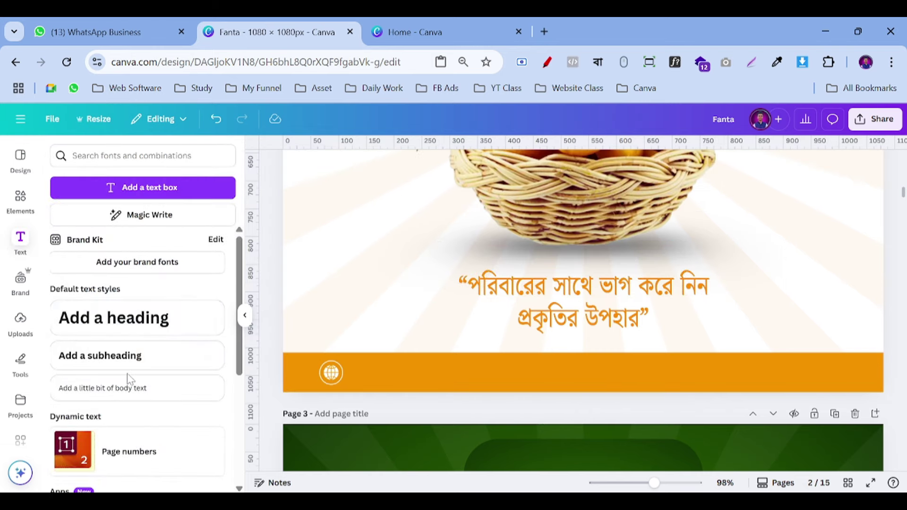
{"action": "left_click", "coordinate": [126, 356]}
{"action": "left_click", "coordinate": [799, 261]}
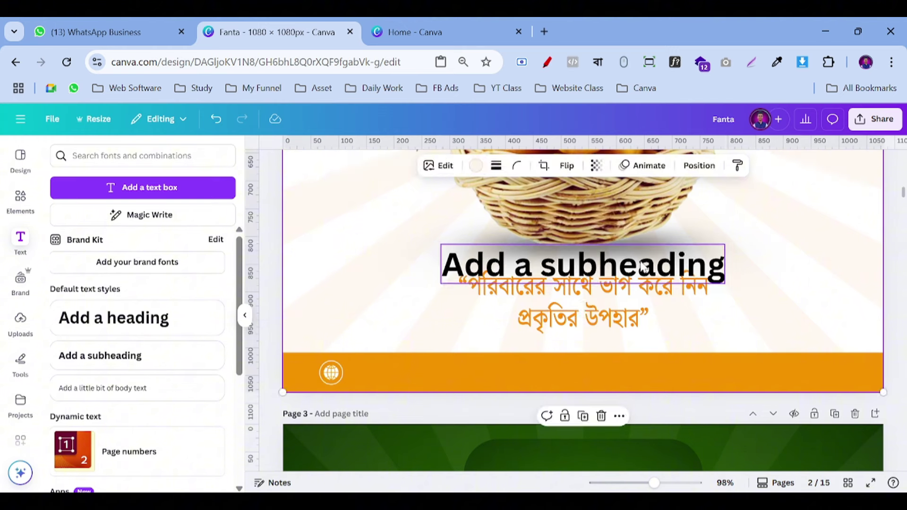
{"action": "left_click", "coordinate": [618, 265]}
{"action": "left_click", "coordinate": [610, 221]}
{"action": "left_click", "coordinate": [103, 388]}
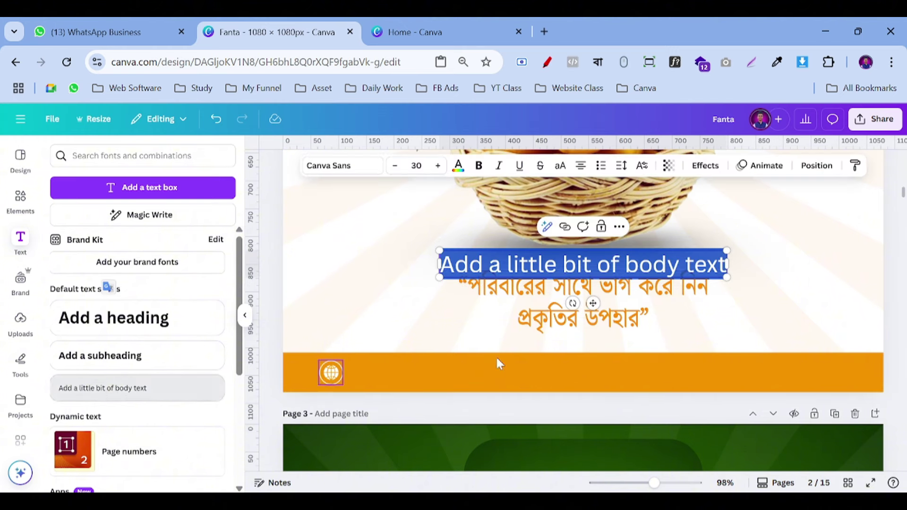
{"action": "type", "text": "ww"}
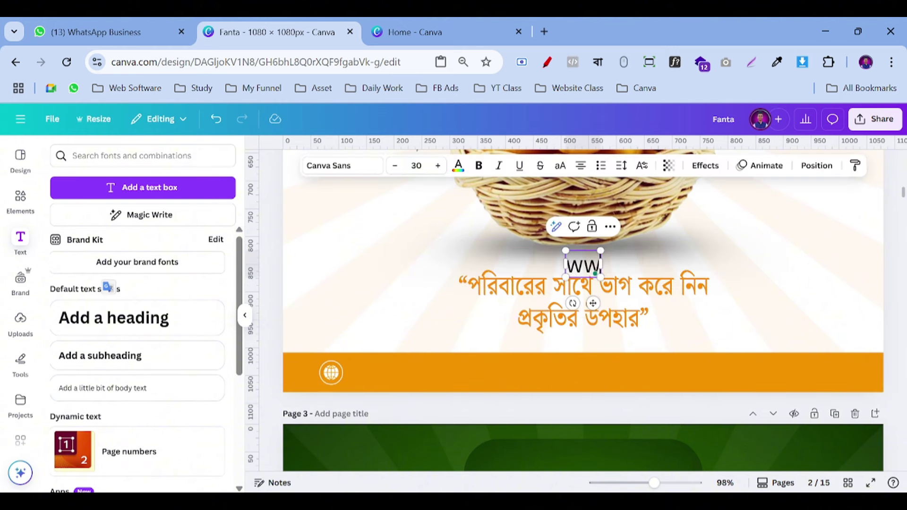
{"action": "type", "text": "w."}
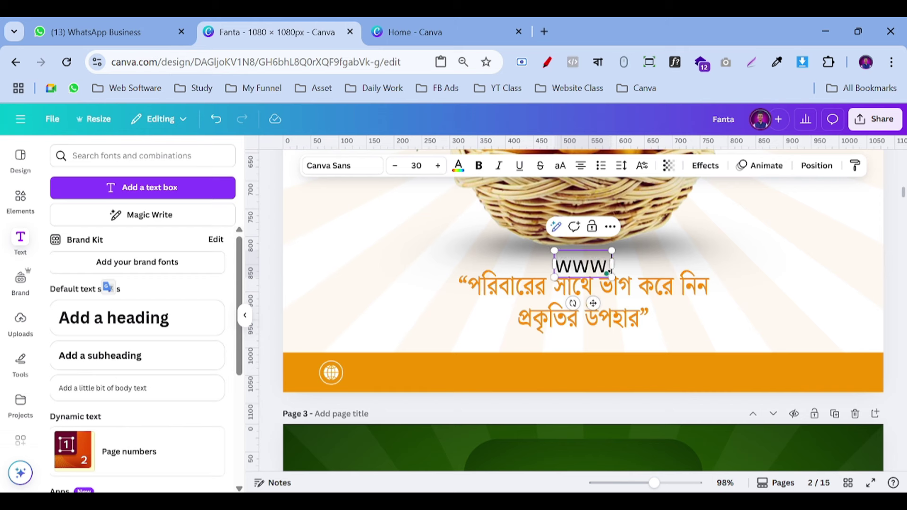
{"action": "type", "text": "mang"}
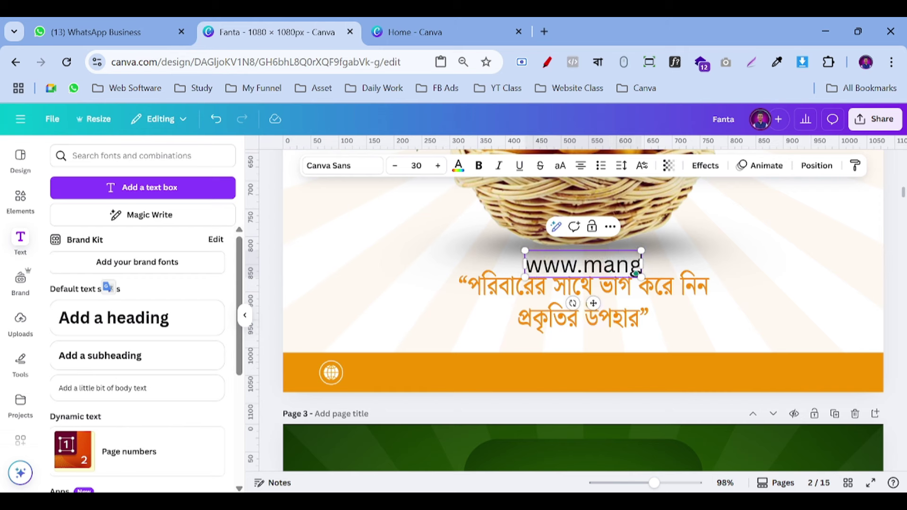
{"action": "type", "text": "oshop.in"}
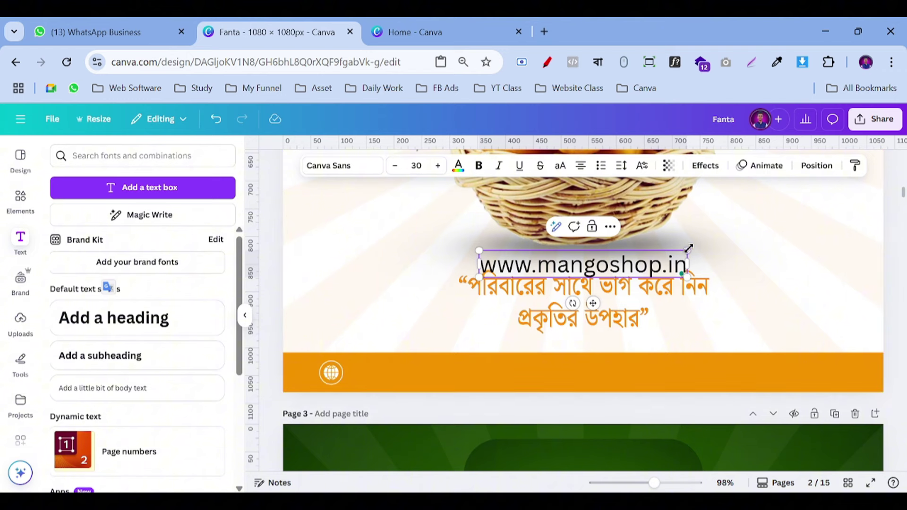
{"action": "left_click_drag", "start_coordinate": [593, 303], "coordinate": [461, 405]}
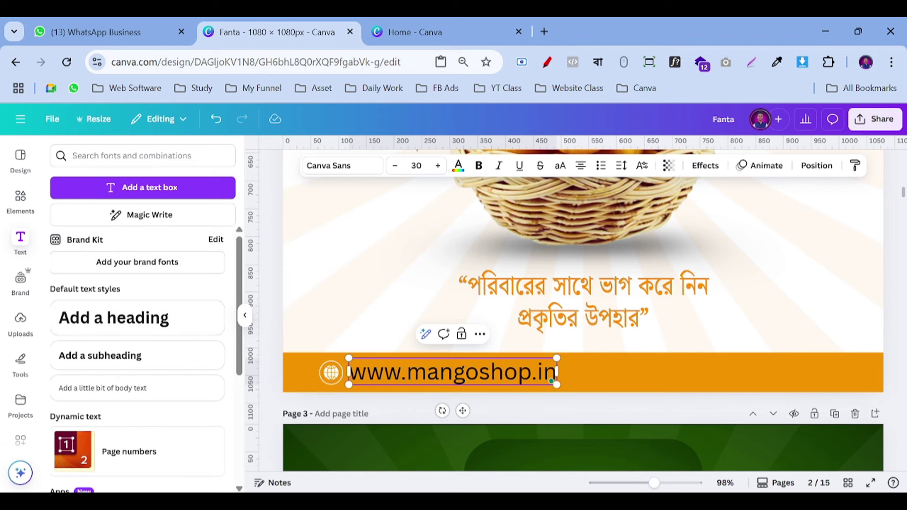
{"action": "double_click", "coordinate": [465, 372]}
{"action": "triple_click", "coordinate": [423, 373]}
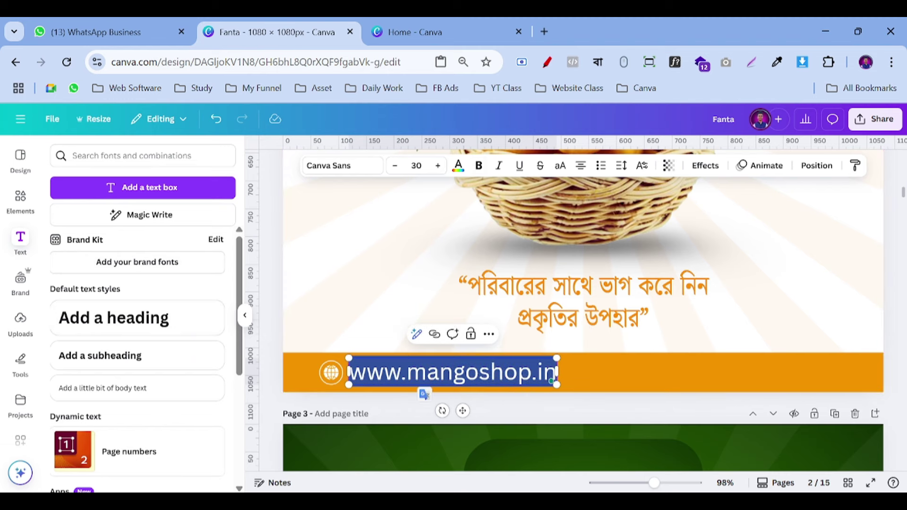
{"action": "left_click", "coordinate": [478, 166]}
{"action": "left_click", "coordinate": [479, 166]}
{"action": "left_click", "coordinate": [581, 303]}
Reduce the font size of the website address in the footer to 24.
{"action": "left_click", "coordinate": [515, 371]}
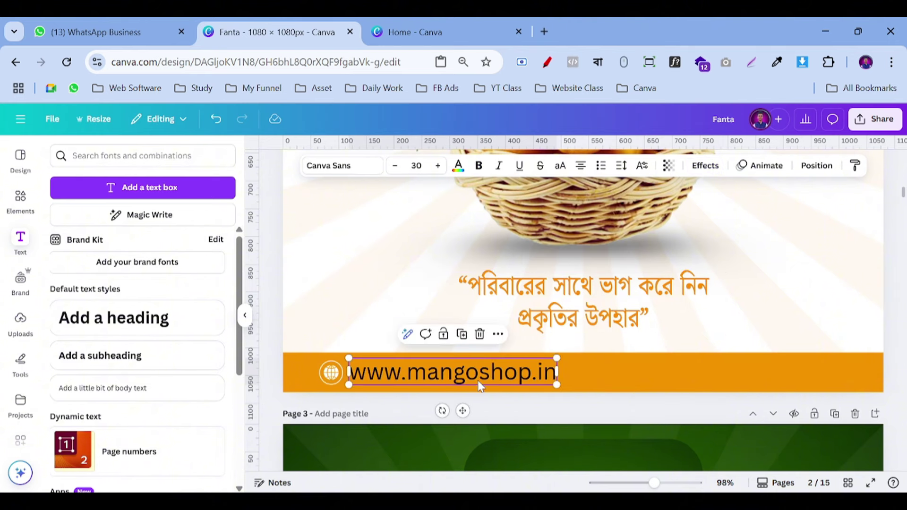
{"action": "left_click", "coordinate": [395, 165]}
{"action": "left_click", "coordinate": [396, 166]}
{"action": "left_click", "coordinate": [395, 166]}
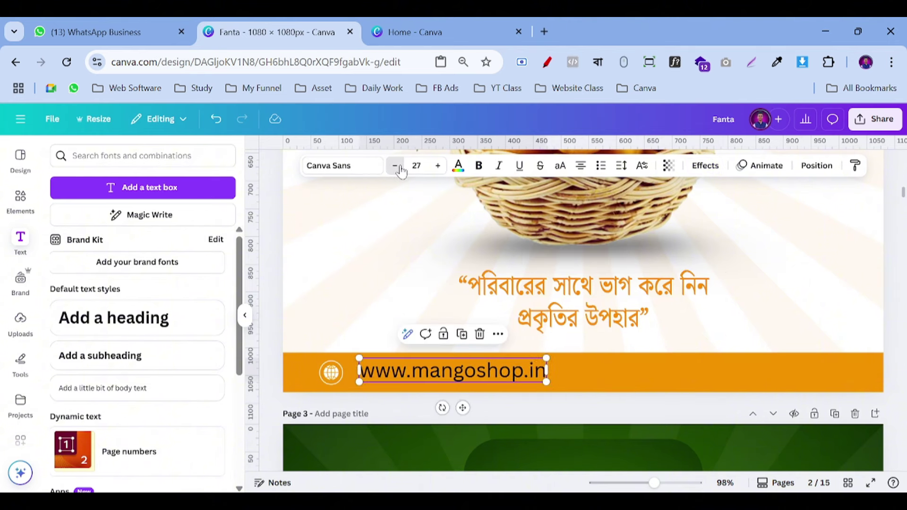
{"action": "left_click", "coordinate": [395, 166]}
{"action": "left_click", "coordinate": [396, 166]}
{"action": "left_click", "coordinate": [395, 165]}
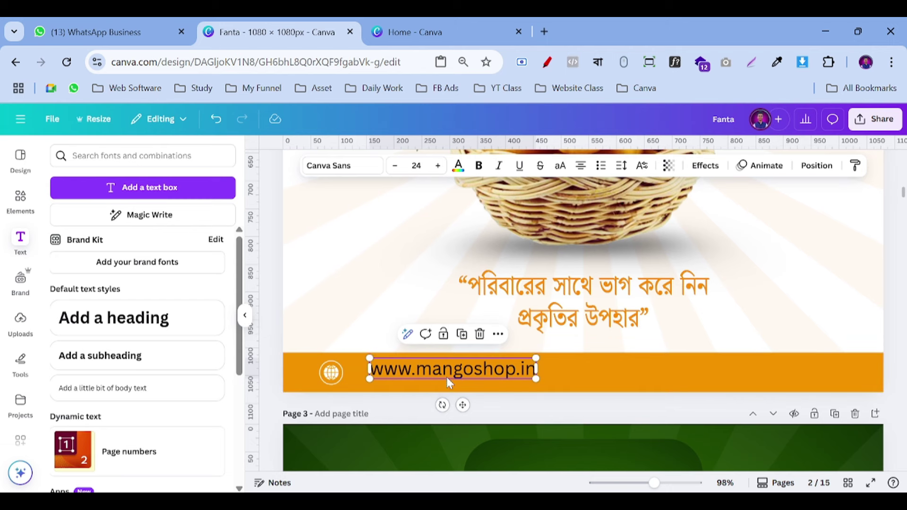
Move the website address close to the globe icon, vertically centred in the footer bar, and colour it white.
{"action": "left_click_drag", "start_coordinate": [465, 404], "coordinate": [445, 407]}
{"action": "left_click", "coordinate": [458, 165]}
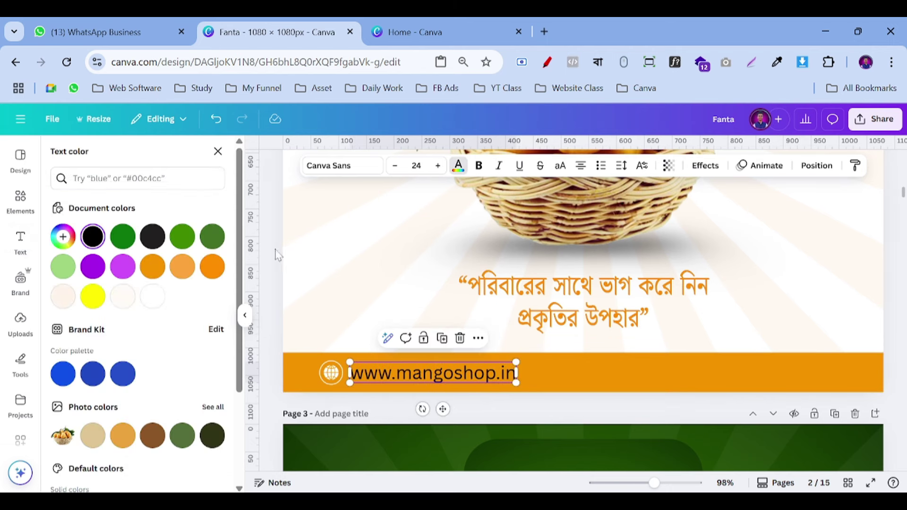
{"action": "left_click", "coordinate": [152, 296]}
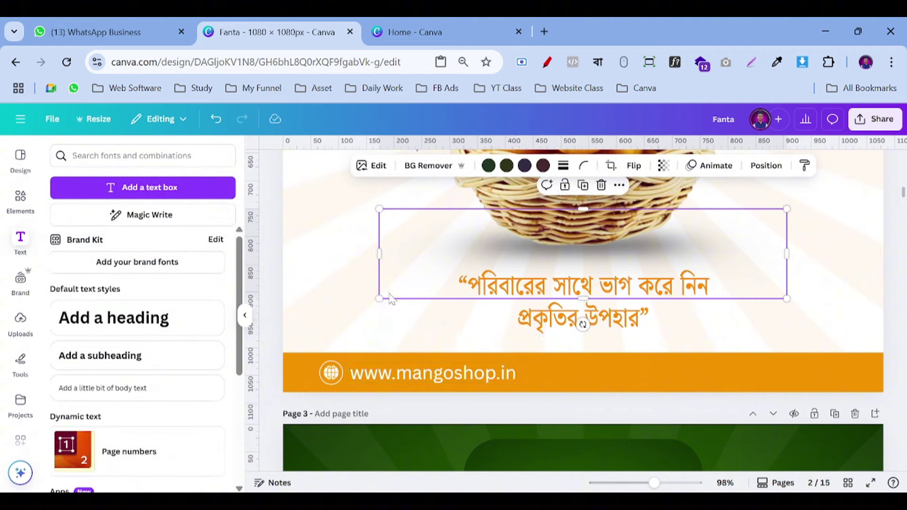
Duplicate the globe icon together with the website address and place the copy at the right end of the footer bar.
{"action": "left_click", "coordinate": [337, 374]}
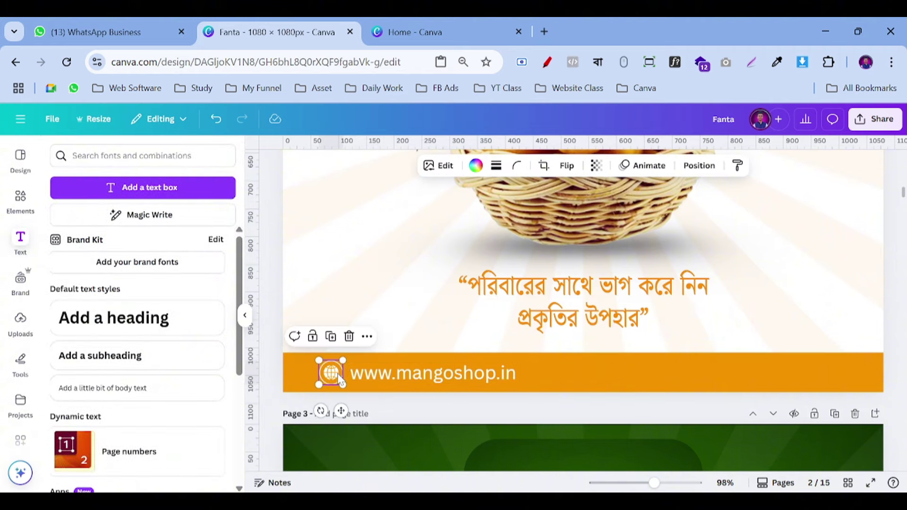
{"action": "left_click", "coordinate": [384, 376], "text": "shift"}
{"action": "left_click_drag", "start_coordinate": [423, 367], "coordinate": [767, 373]}
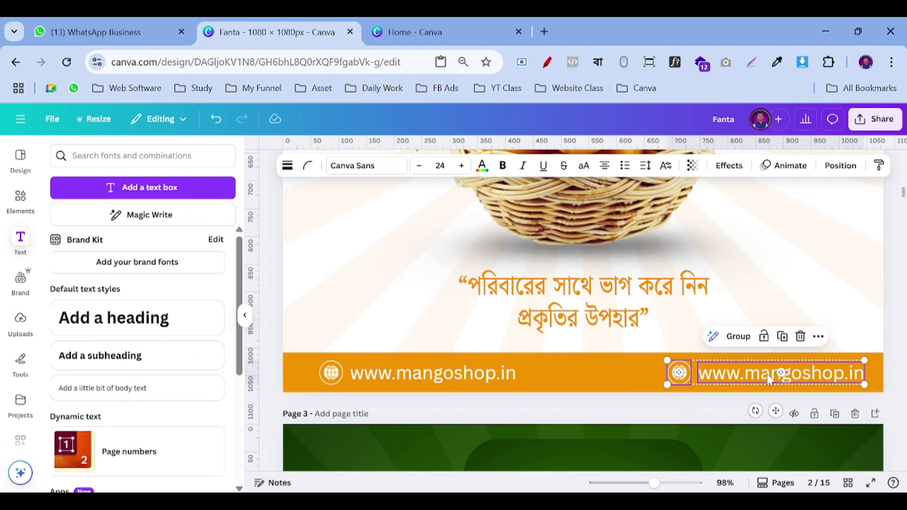
Replace the copied website address with the contact phone number and shift it slightly to the left.
{"action": "left_click", "coordinate": [679, 374]}
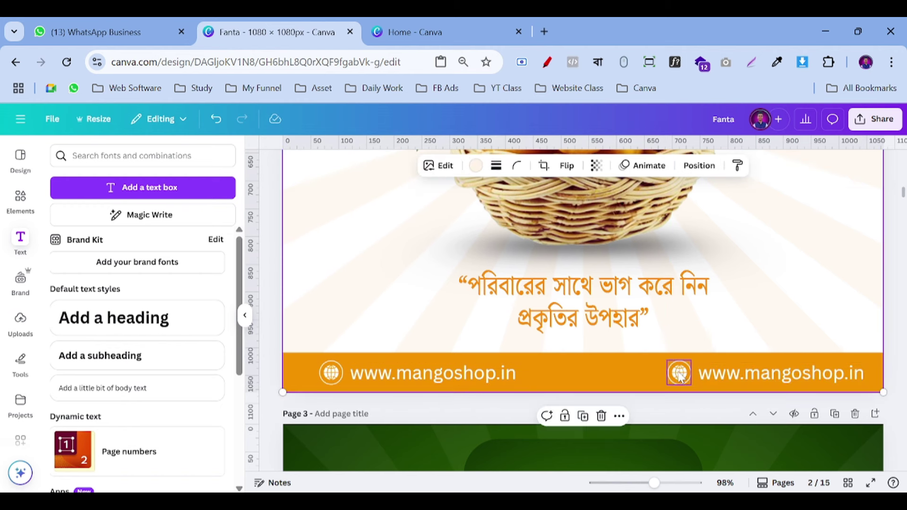
{"action": "double_click", "coordinate": [719, 375]}
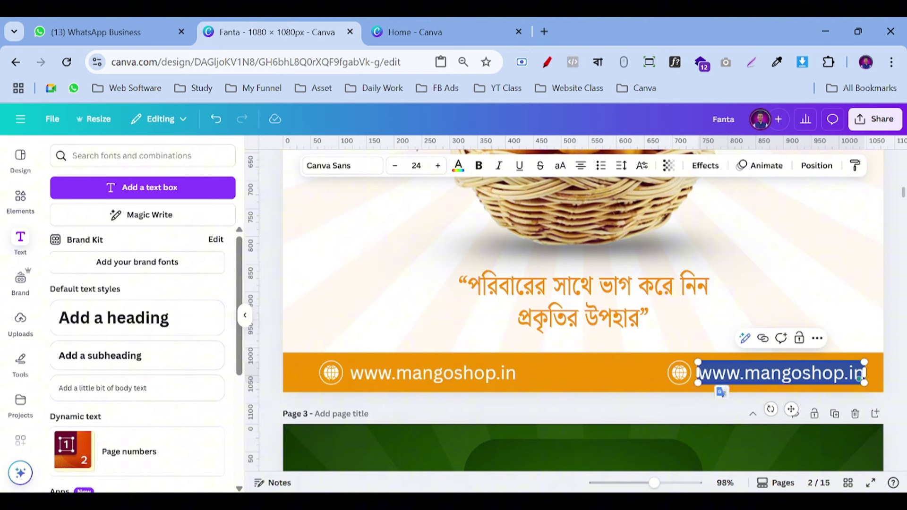
{"action": "key", "text": "BackSpace"}
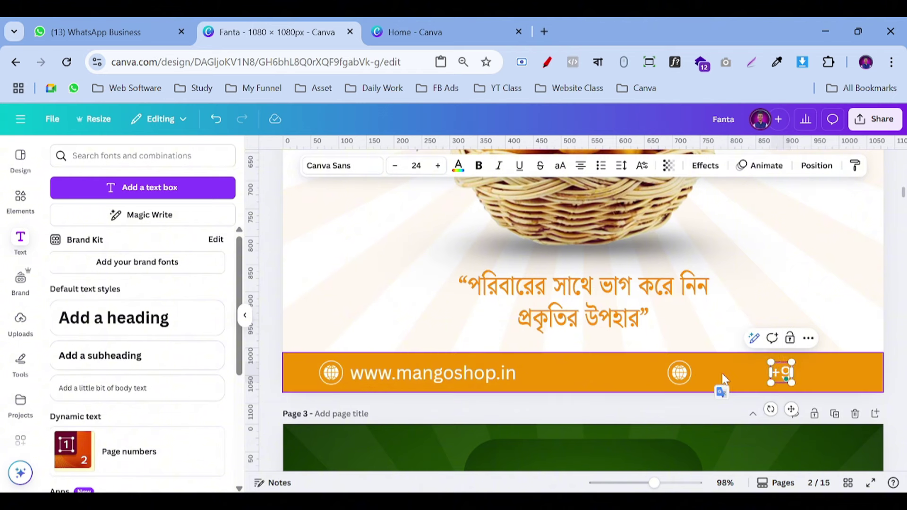
{"action": "type", "text": "+91 12"}
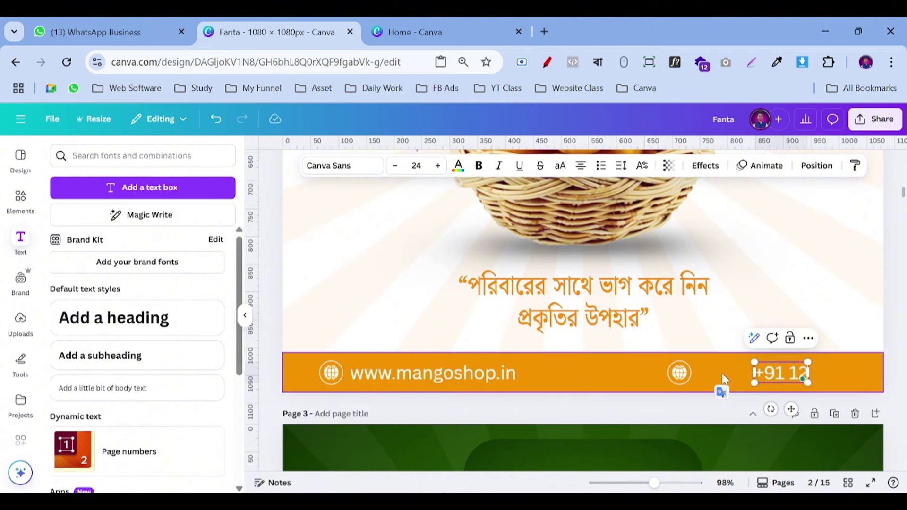
{"action": "type", "text": "34567890"}
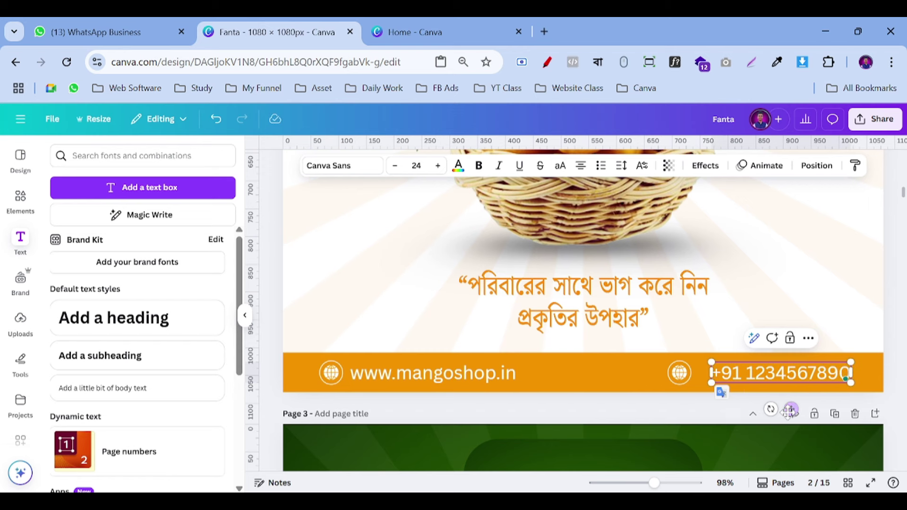
{"action": "left_click_drag", "start_coordinate": [789, 411], "coordinate": [785, 413]}
Delete the duplicated globe icon in front of the phone number.
{"action": "left_click", "coordinate": [654, 326]}
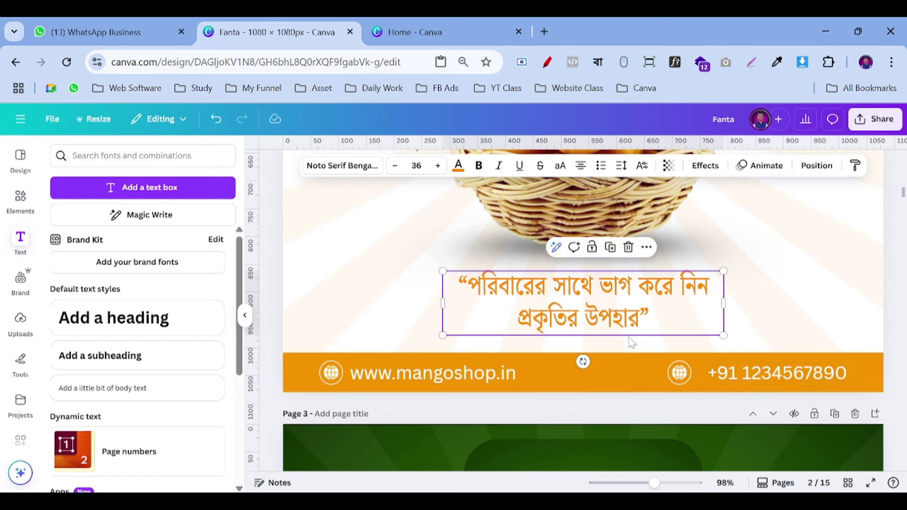
{"action": "left_click", "coordinate": [688, 374]}
{"action": "key", "text": "Delete"}
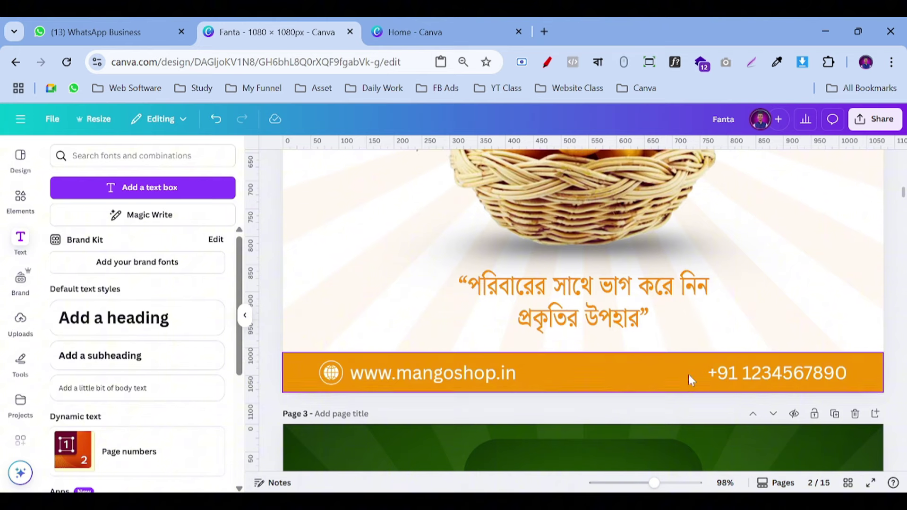
Search the element graphics for "call icon" and add the black handset with sound waves to page 2.
{"action": "left_click", "coordinate": [20, 199]}
{"action": "left_click", "coordinate": [96, 155]}
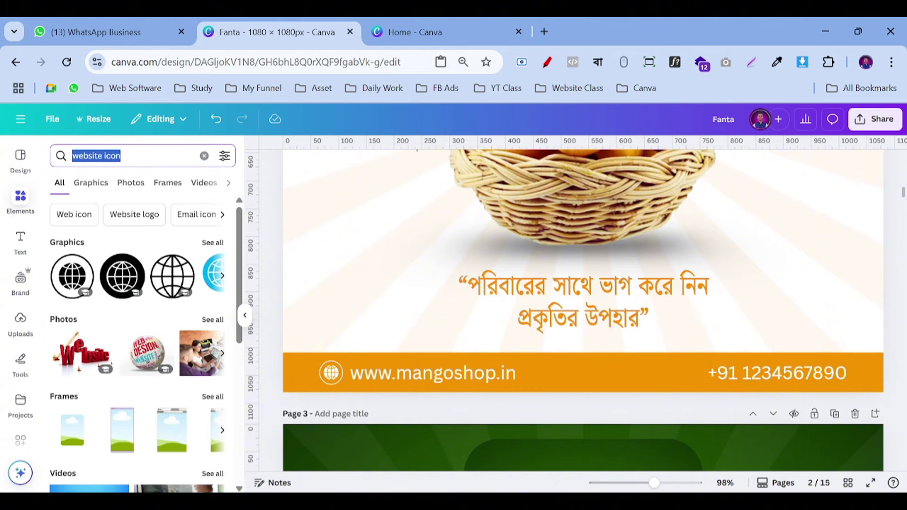
{"action": "type", "text": "call"}
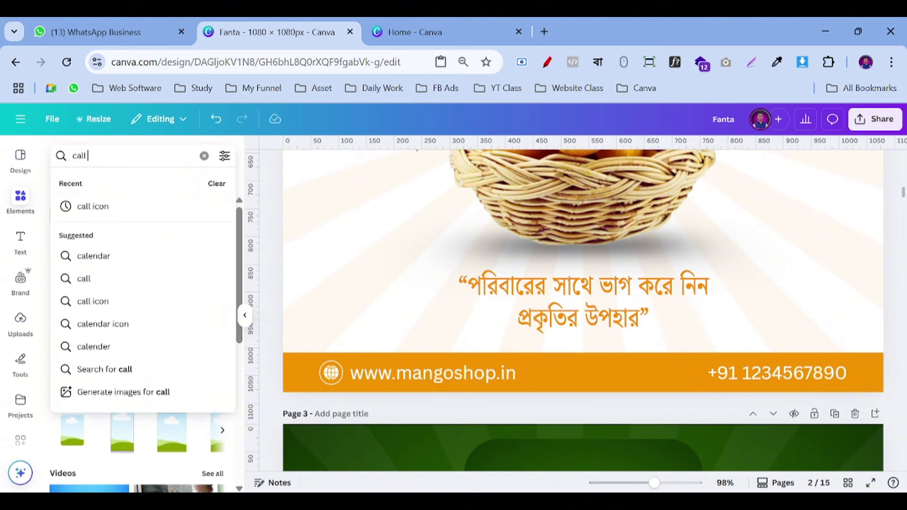
{"action": "type", "text": " icon"}
{"action": "key", "text": "Return"}
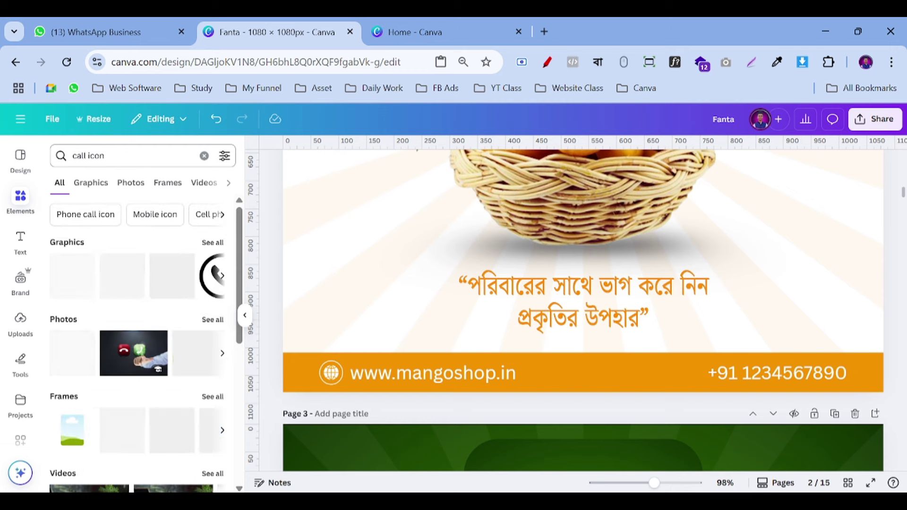
{"action": "left_click", "coordinate": [212, 243]}
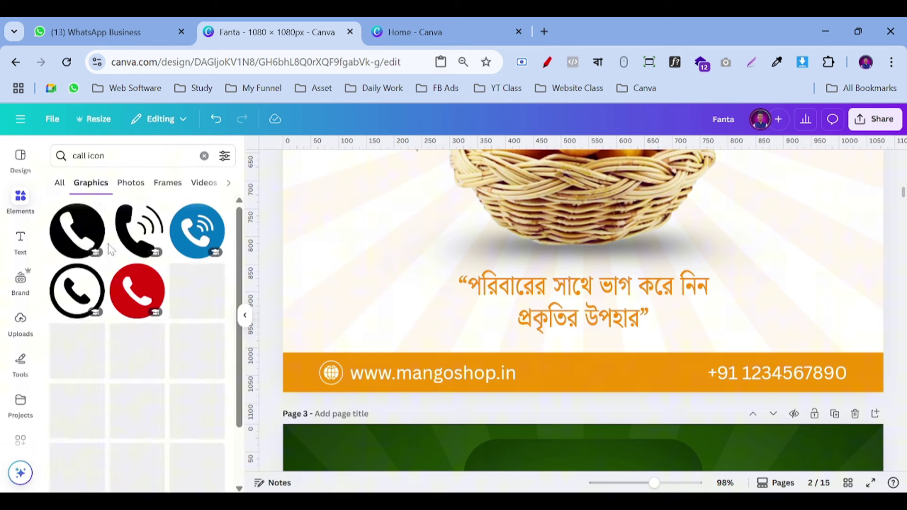
{"action": "left_click", "coordinate": [136, 236]}
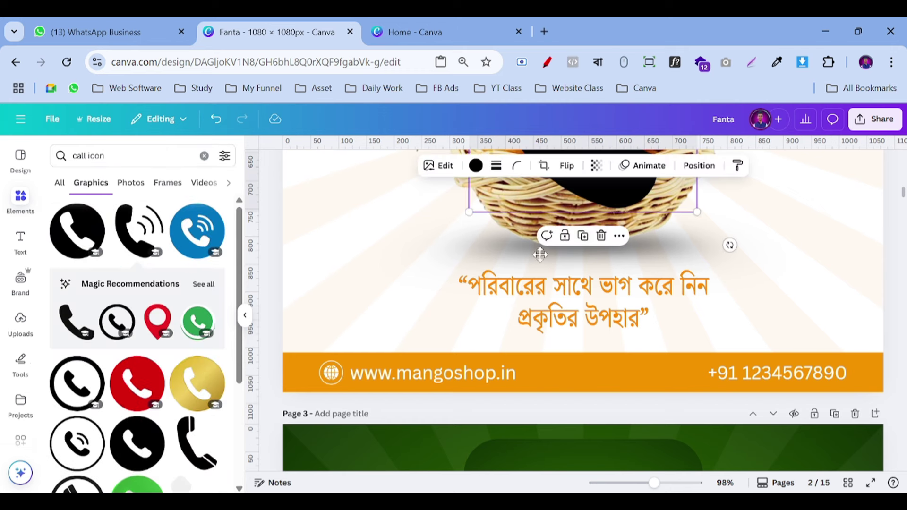
Fit the handset icon into the footer bar just before the phone number and recolor it white.
{"action": "left_click_drag", "start_coordinate": [606, 220], "coordinate": [644, 354]}
{"action": "left_click_drag", "start_coordinate": [636, 399], "coordinate": [676, 386]}
{"action": "left_click", "coordinate": [476, 165]}
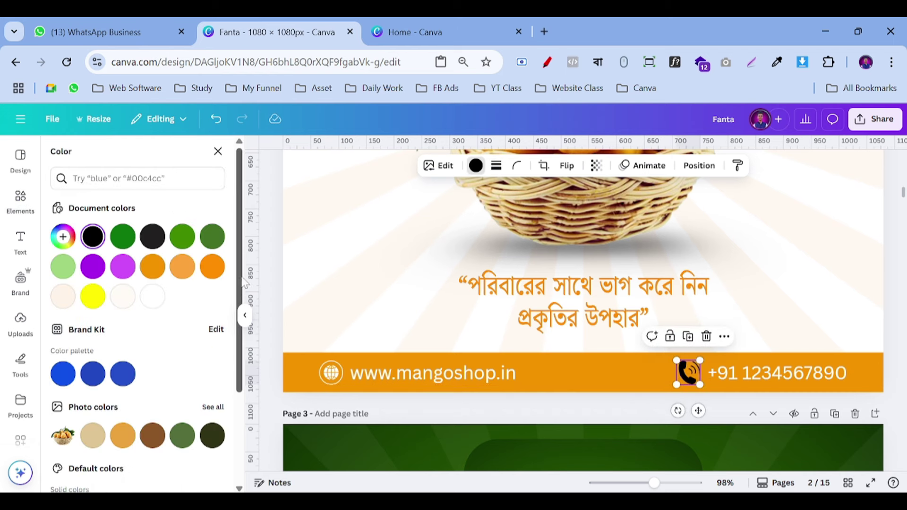
{"action": "left_click", "coordinate": [152, 297]}
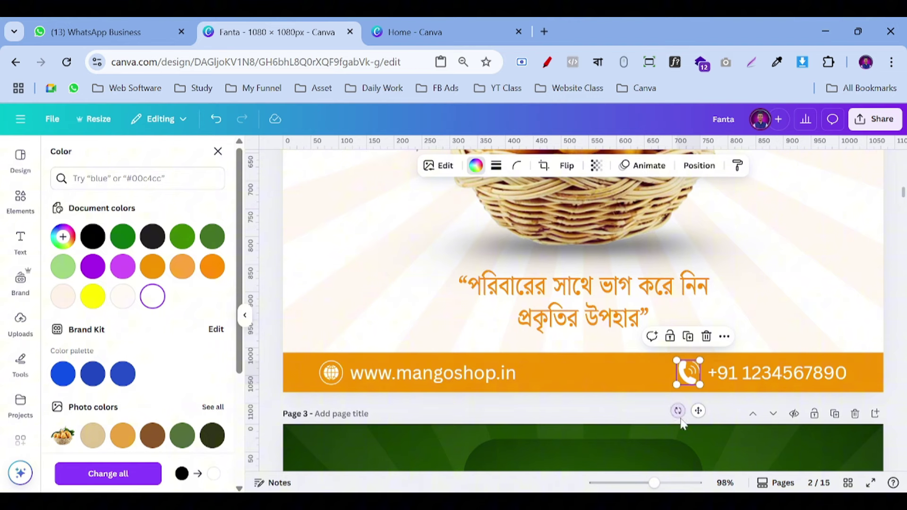
Tilt the handset icon slightly and position it with a small gap before the phone number.
{"action": "left_click_drag", "start_coordinate": [698, 410], "coordinate": [712, 407]}
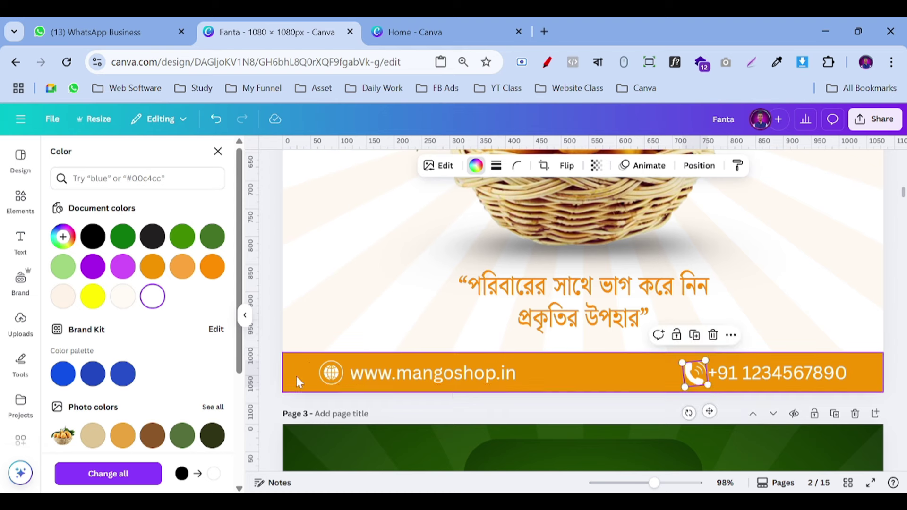
{"action": "left_click", "coordinate": [761, 384]}
{"action": "left_click", "coordinate": [694, 381]}
{"action": "left_click_drag", "start_coordinate": [694, 383], "coordinate": [694, 384]}
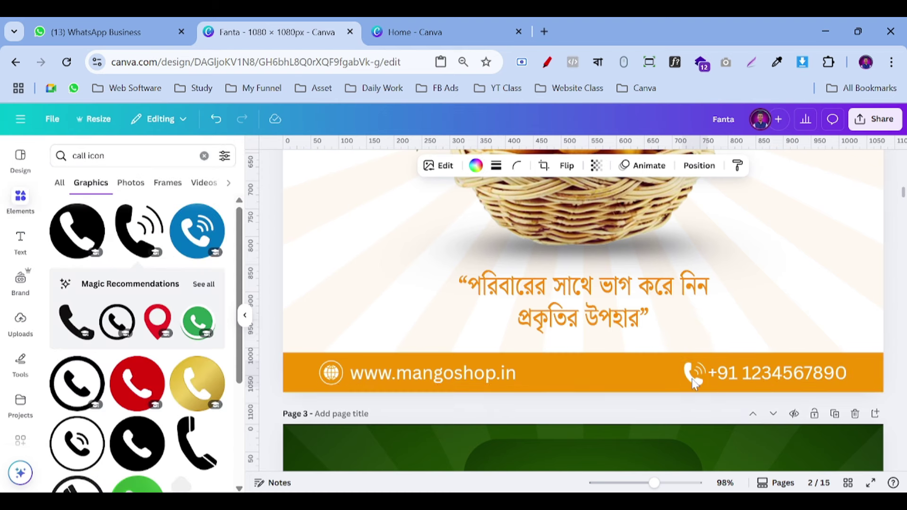
{"action": "left_click", "coordinate": [792, 322]}
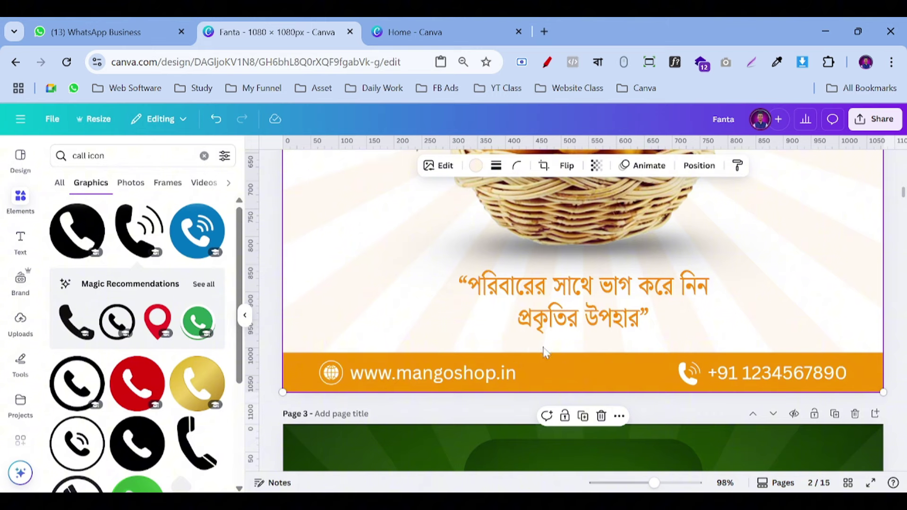
Compare the recreated poster on page 2 with the original on page 1 in full-screen view.
{"action": "left_click", "coordinate": [272, 371]}
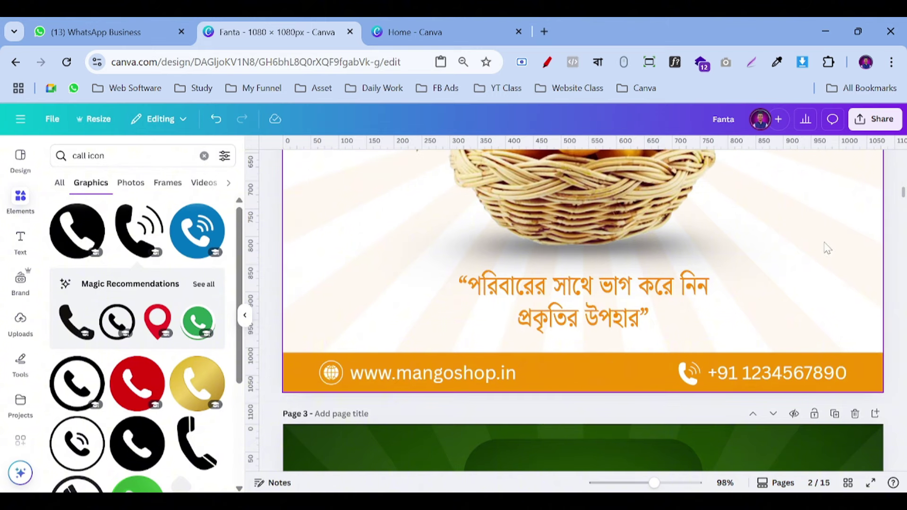
{"action": "scroll", "coordinate": [825, 248], "scroll_direction": "up", "scroll_amount": 5}
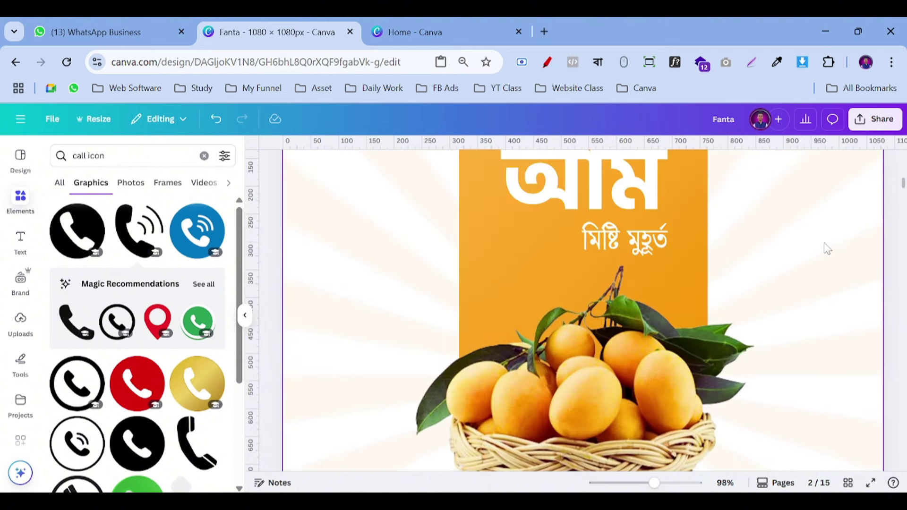
{"action": "left_click", "coordinate": [870, 483]}
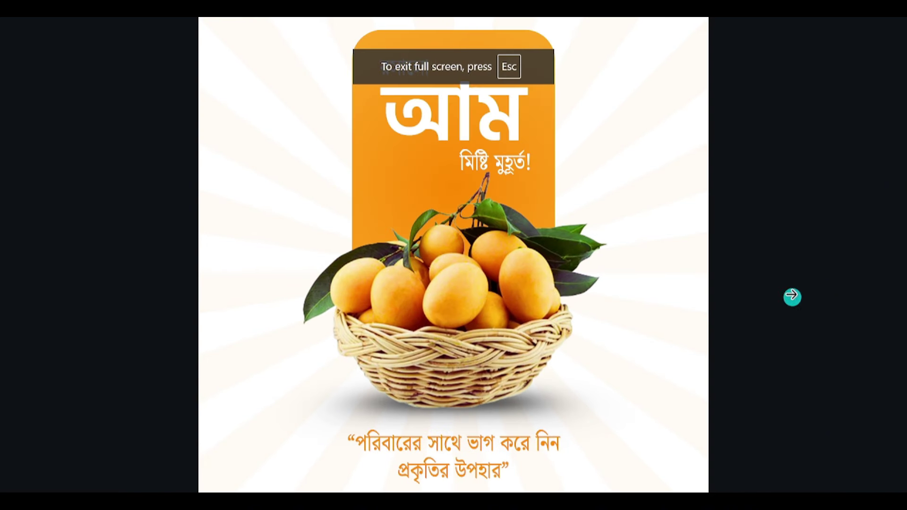
{"action": "left_click", "coordinate": [803, 290]}
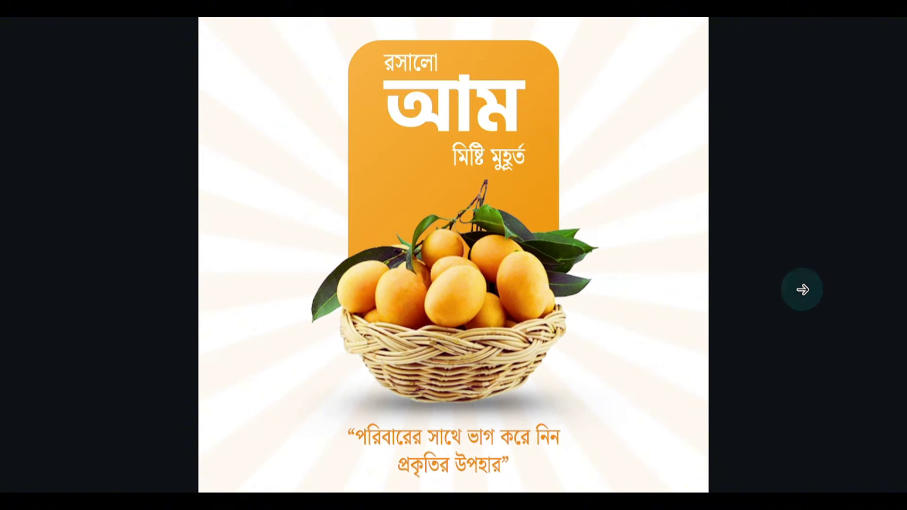
{"action": "left_click", "coordinate": [177, 296]}
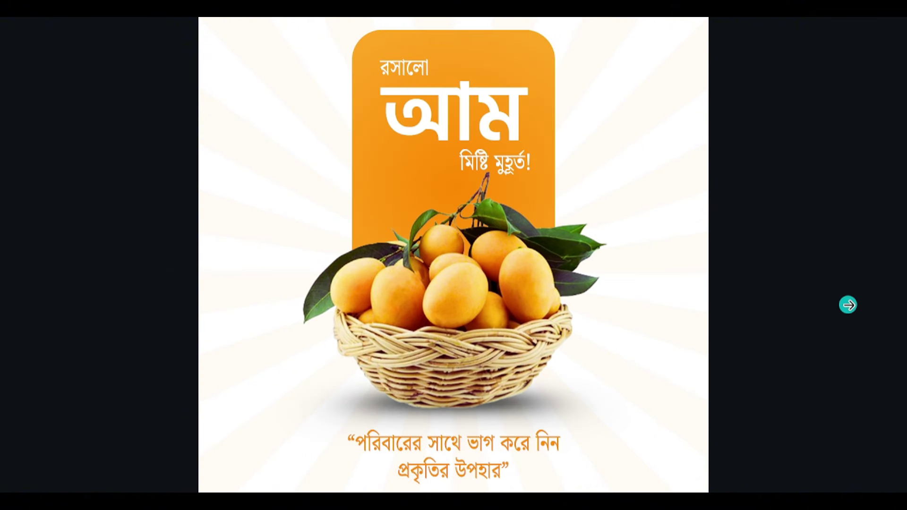
{"action": "left_click", "coordinate": [848, 305]}
{"action": "left_click", "coordinate": [242, 305]}
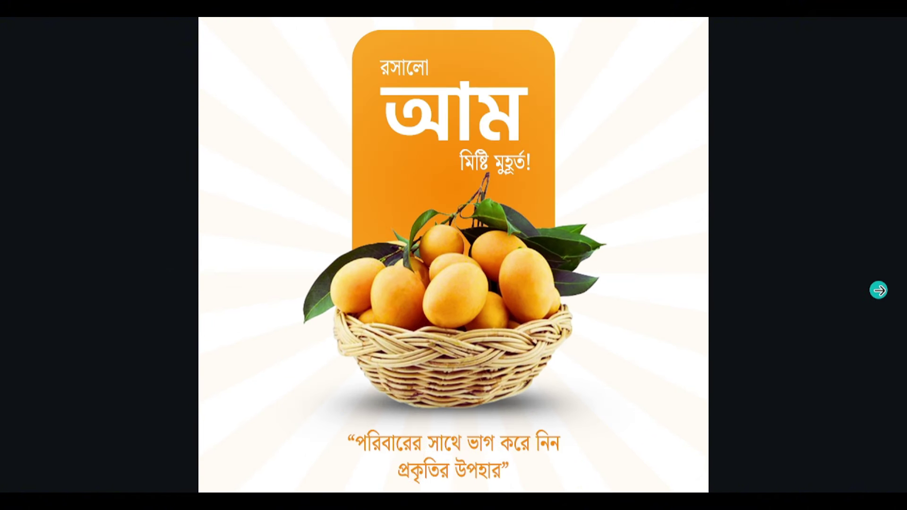
{"action": "left_click", "coordinate": [879, 290]}
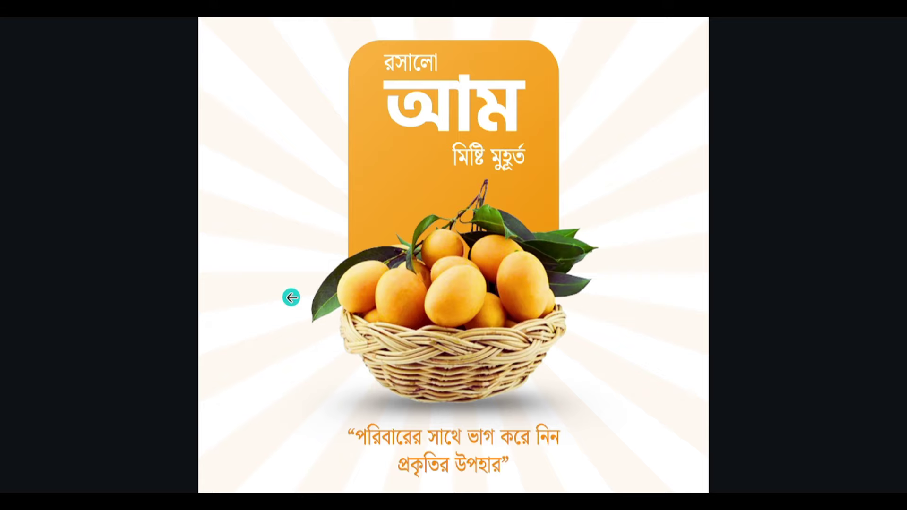
{"action": "left_click", "coordinate": [291, 297]}
{"action": "left_click", "coordinate": [879, 261]}
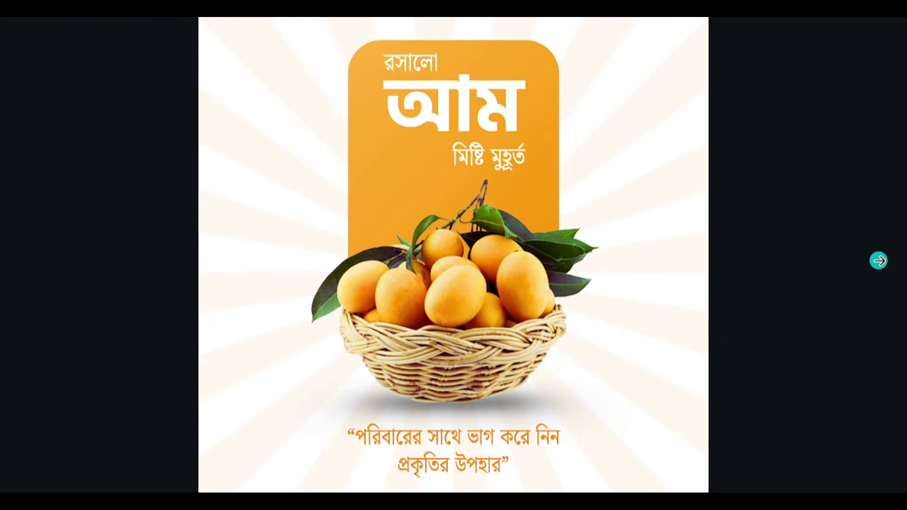
{"action": "key", "text": "Escape"}
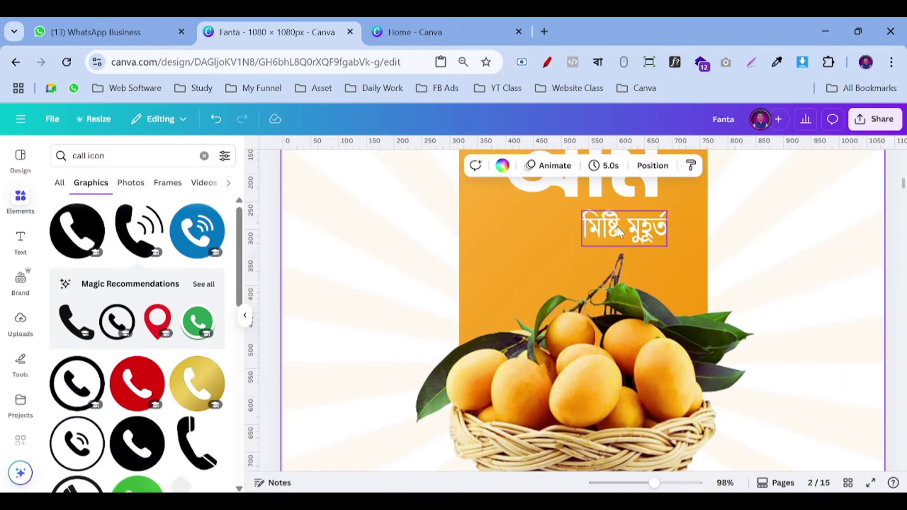
Narrow the orange panel behind the Bangla title slightly and move it up a little, keeping it horizontally centred on page 2.
{"action": "left_click", "coordinate": [470, 355]}
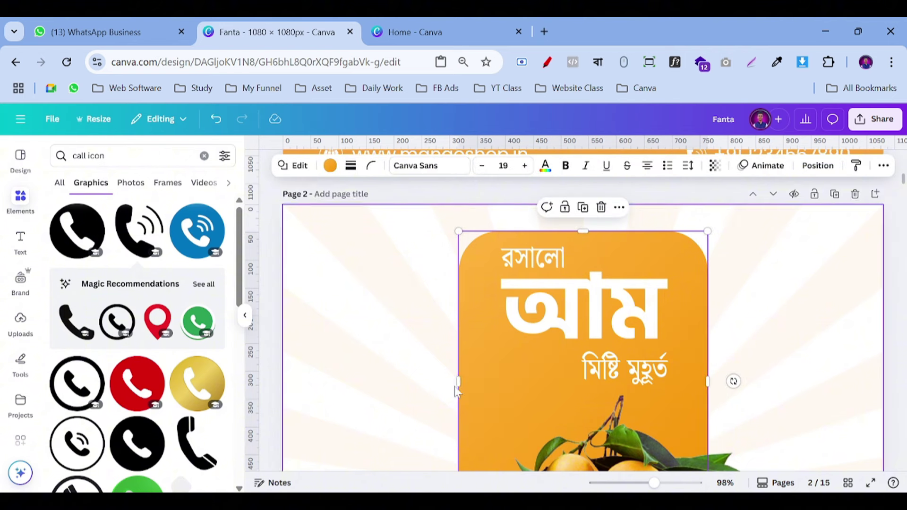
{"action": "left_click_drag", "start_coordinate": [458, 383], "coordinate": [487, 372]}
{"action": "left_click_drag", "start_coordinate": [485, 372], "coordinate": [485, 373]}
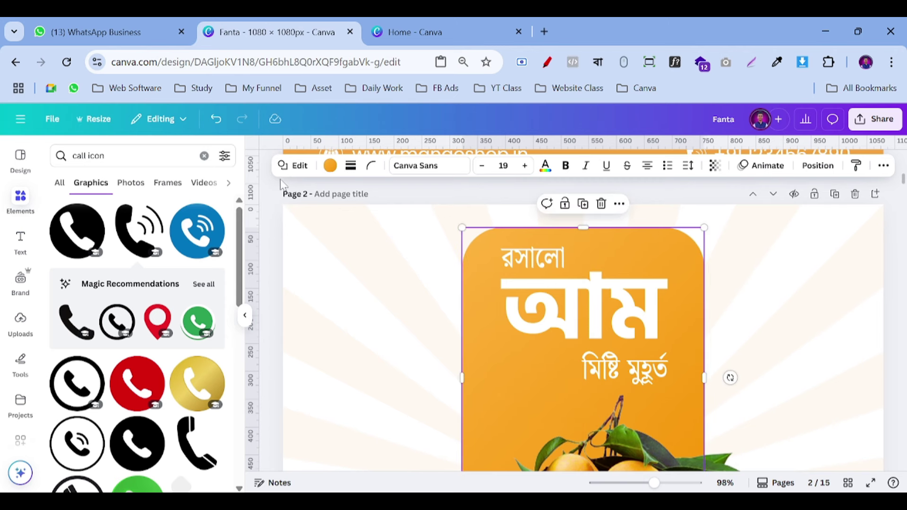
Reduce the corner rounding of the orange title panel on page 2.
{"action": "left_click", "coordinate": [371, 166]}
{"action": "left_click_drag", "start_coordinate": [371, 222], "coordinate": [340, 227]}
{"action": "left_click", "coordinate": [385, 293]}
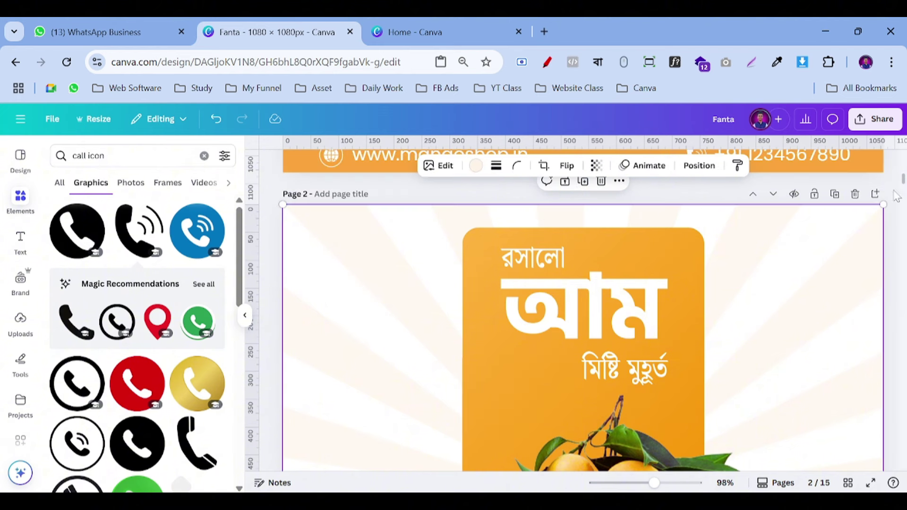
{"action": "left_click", "coordinate": [897, 208]}
Set up a download of only page 2 as a PNG at size 1 (1,080 × 1,080 px).
{"action": "left_click", "coordinate": [878, 123]}
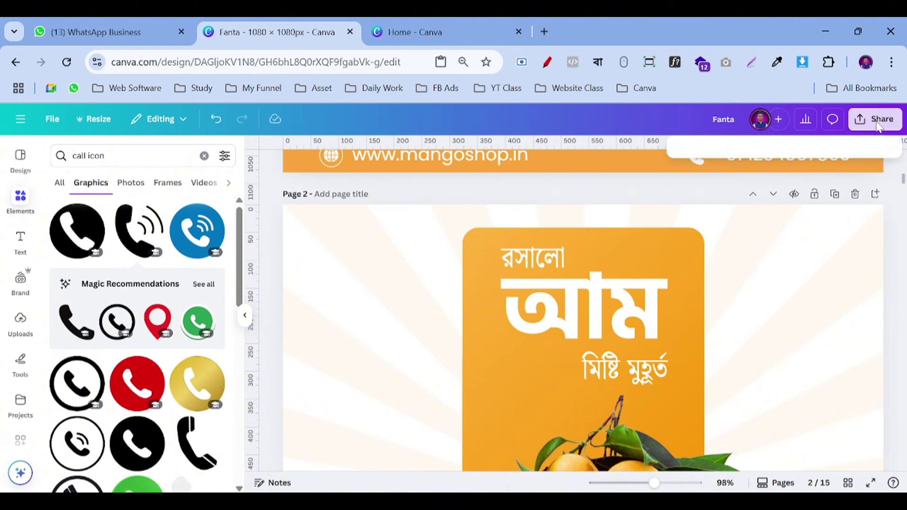
{"action": "left_click", "coordinate": [698, 355]}
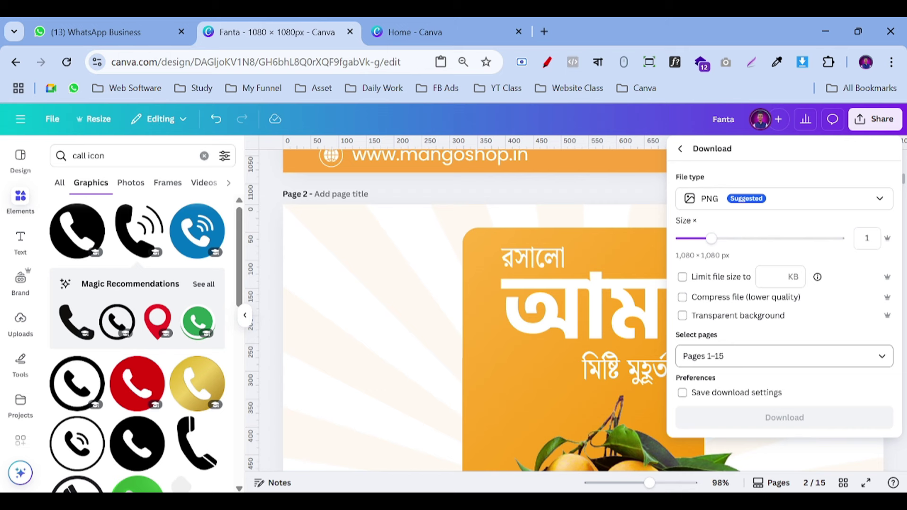
{"action": "left_click", "coordinate": [735, 206]}
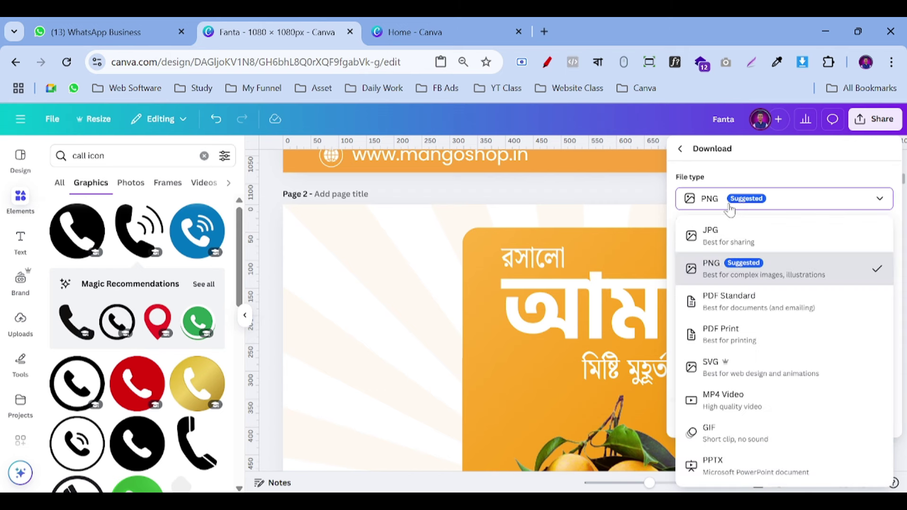
{"action": "left_click", "coordinate": [730, 210]}
{"action": "left_click", "coordinate": [708, 355]}
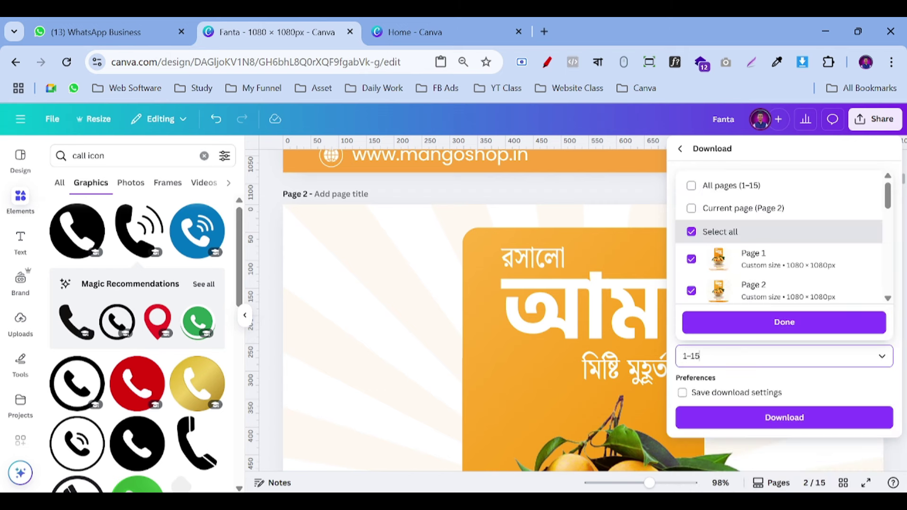
{"action": "left_click", "coordinate": [691, 231]}
{"action": "left_click", "coordinate": [752, 299]}
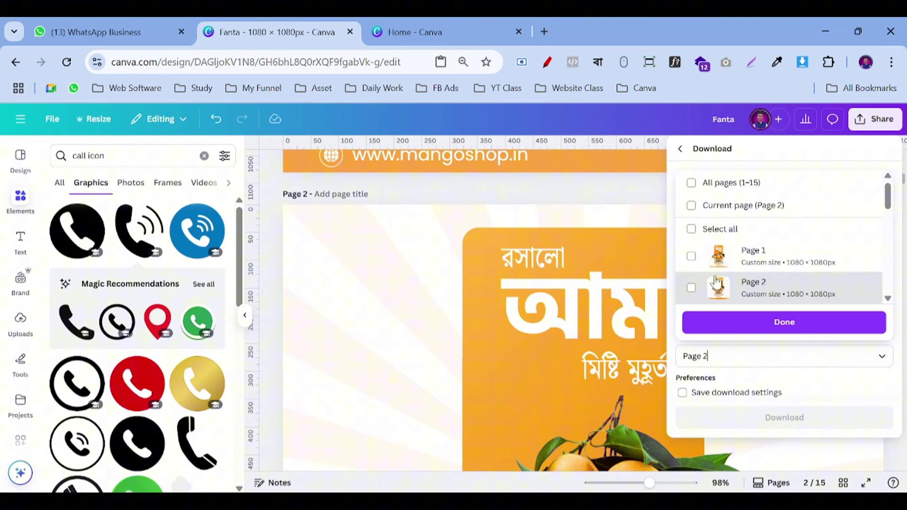
{"action": "left_click", "coordinate": [754, 326]}
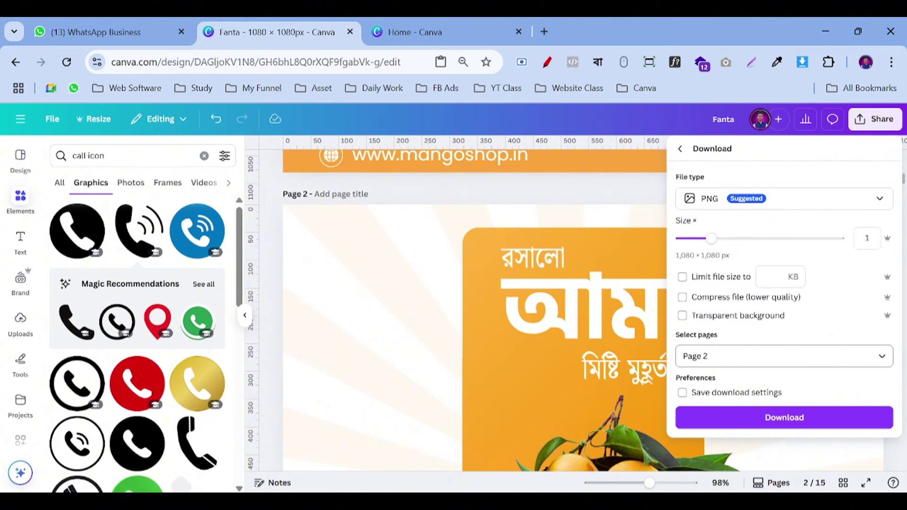
Download the page as "mango" into the Downloads folder and open the saved image in a maximized viewer.
{"action": "left_click", "coordinate": [769, 426]}
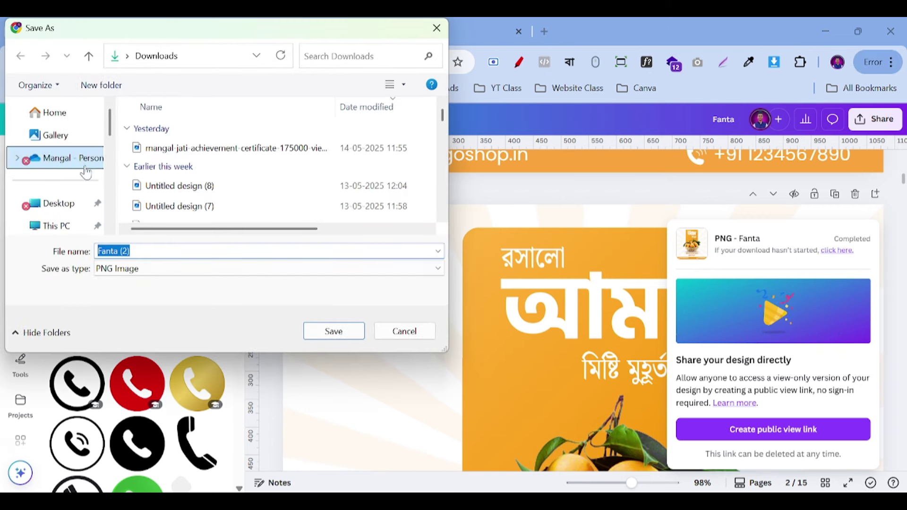
{"action": "type", "text": "mango"}
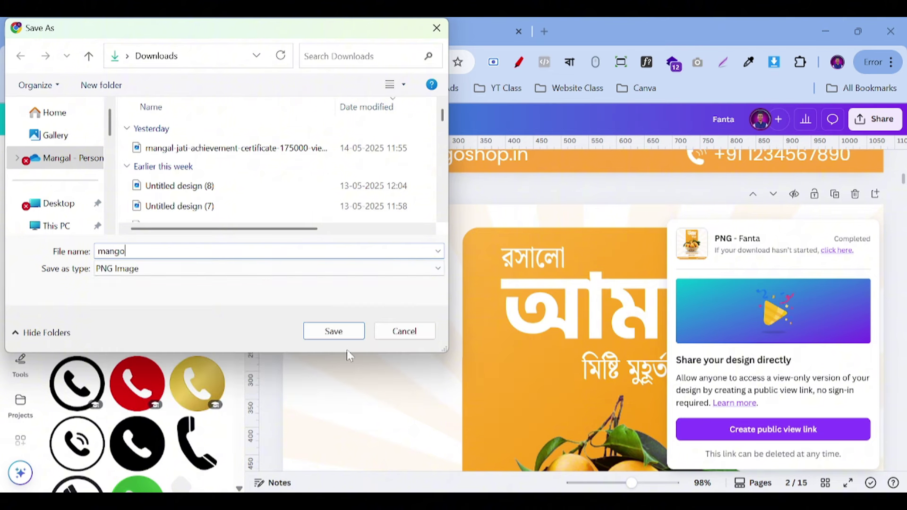
{"action": "left_click", "coordinate": [342, 333]}
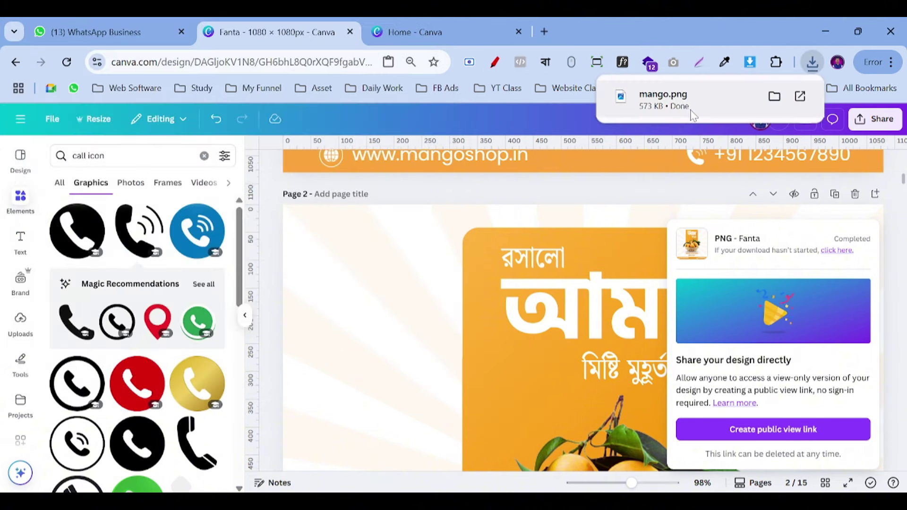
{"action": "left_click", "coordinate": [690, 110]}
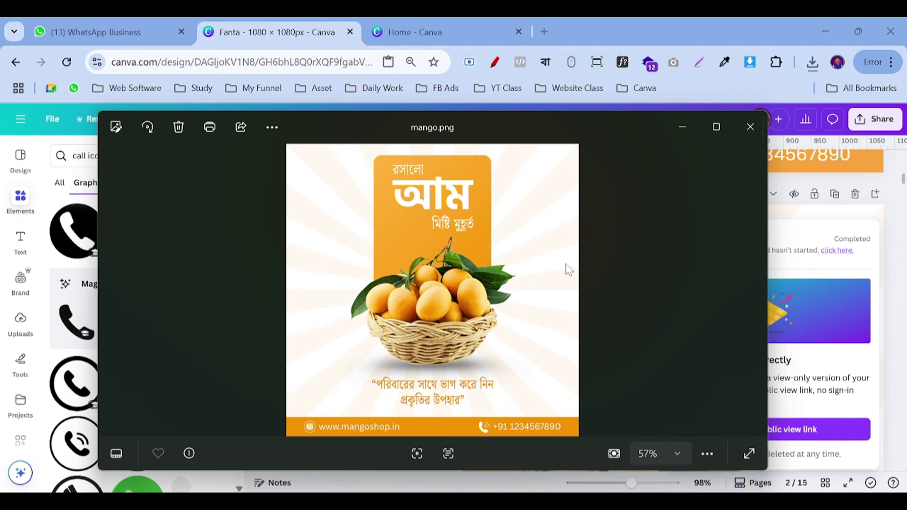
{"action": "left_click", "coordinate": [727, 139]}
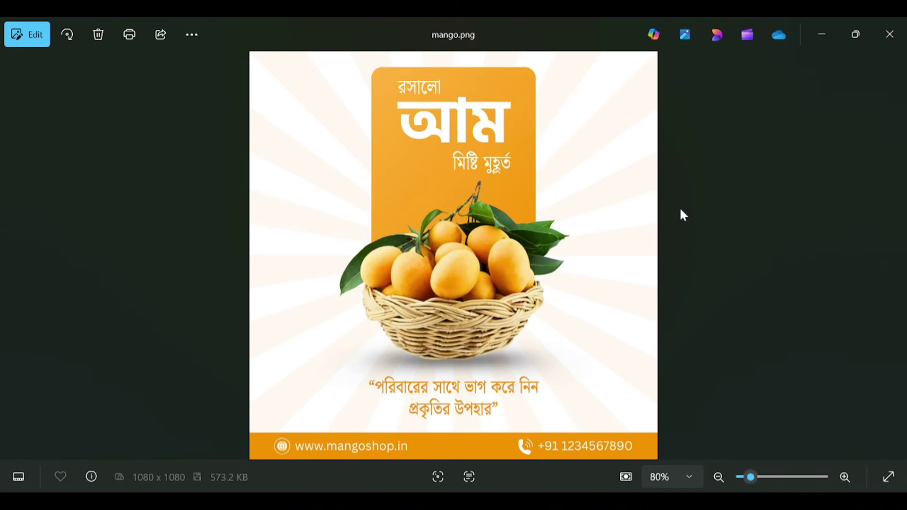